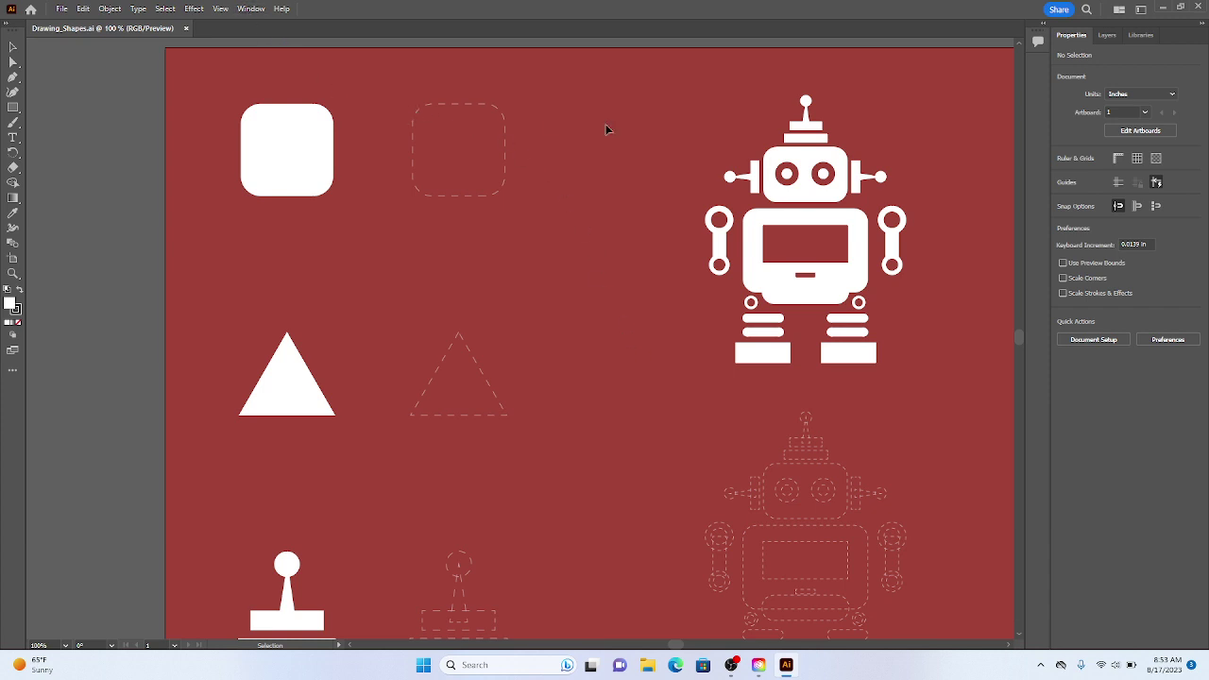
- Switch to the Essentials Classic workspace and collapse the Properties panel to icons
left_click(252, 9)
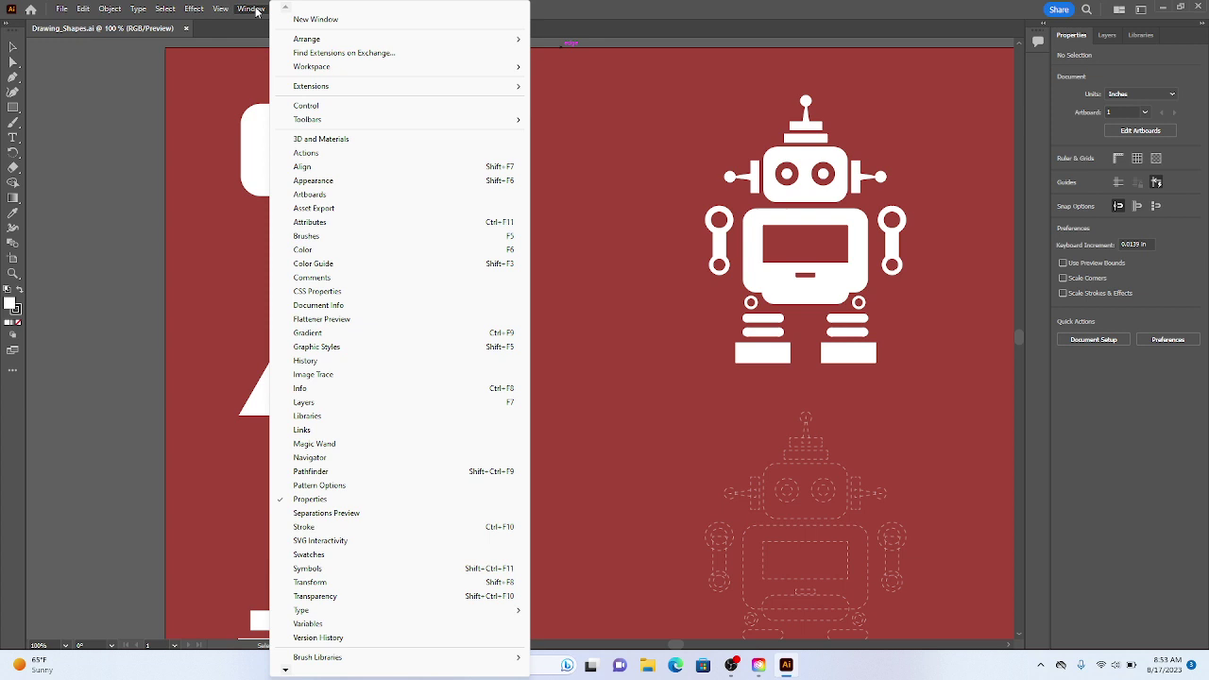
mouse_move(345, 67)
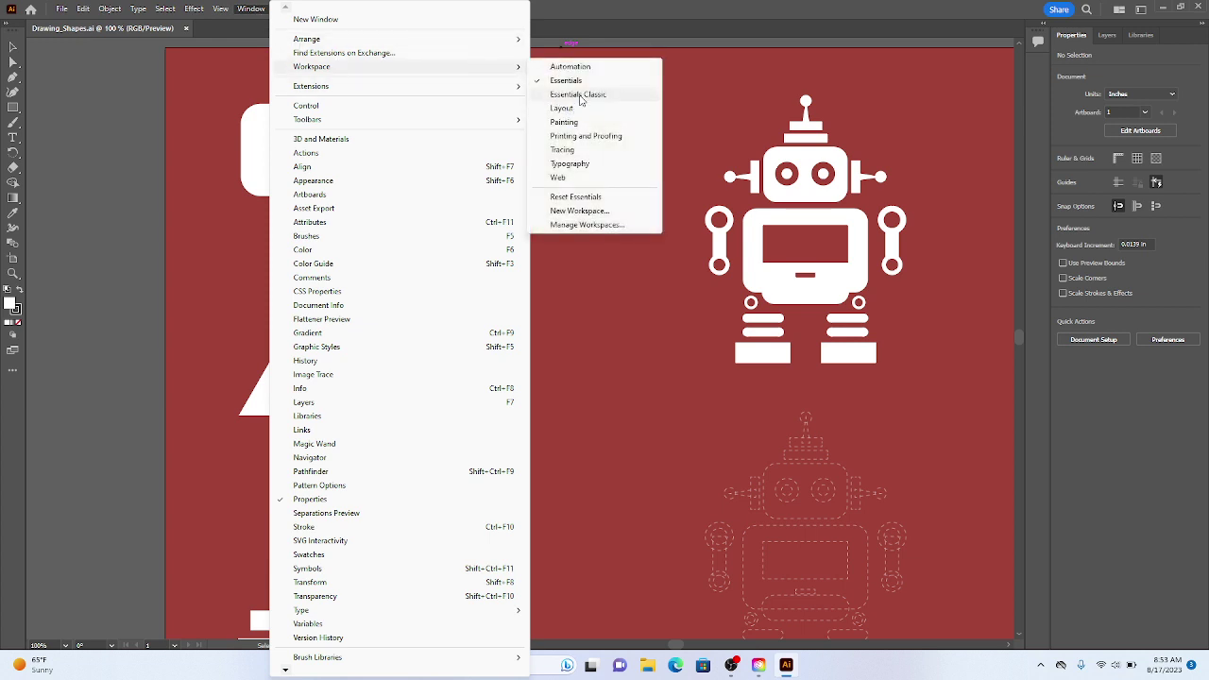
left_click(578, 95)
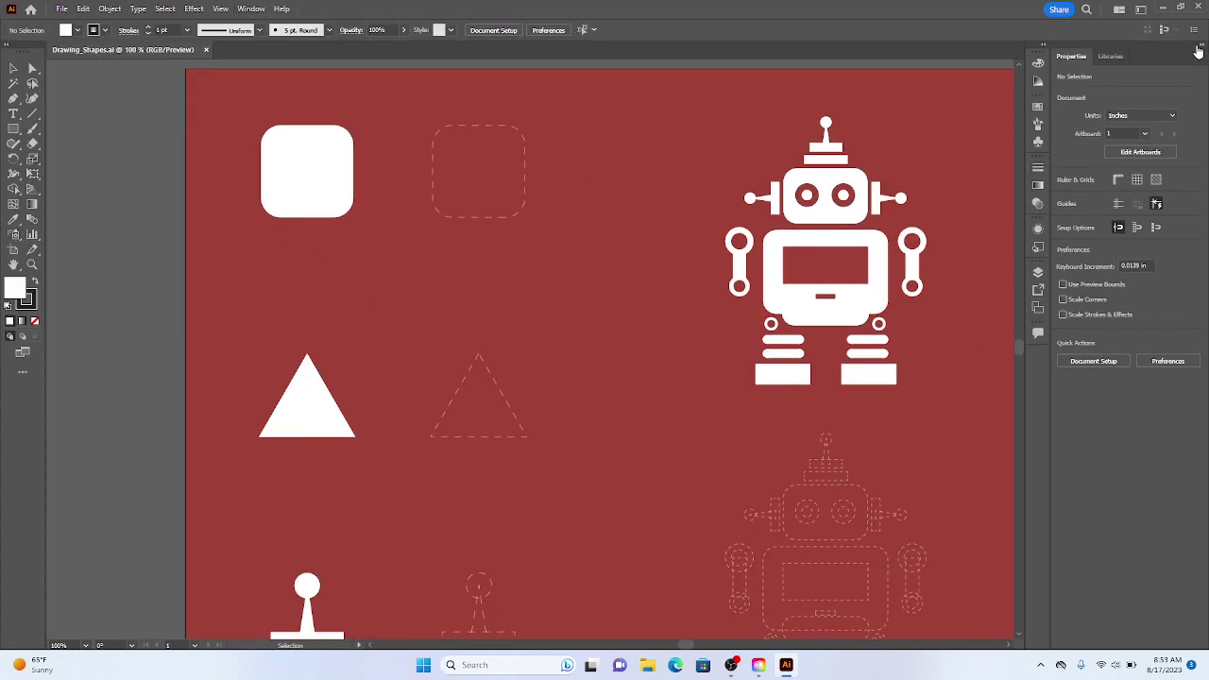
left_click(1202, 49)
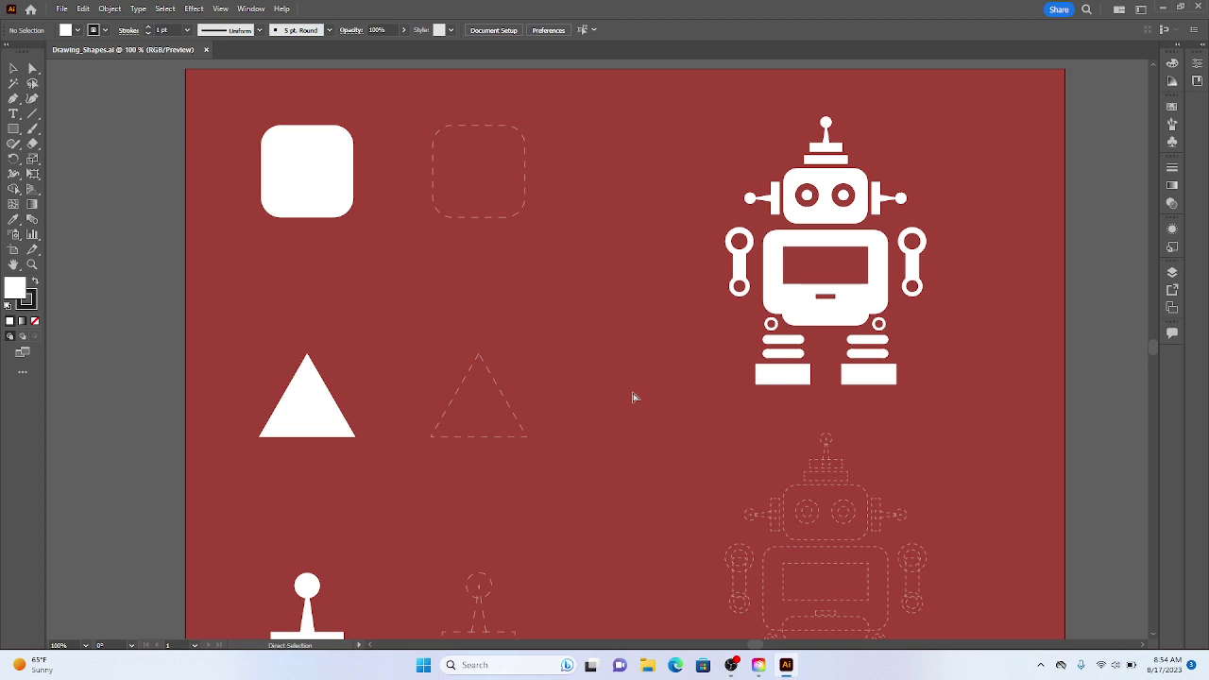
- Zoom out to 83.34% so the whole red artboard and its shapes are visible
scroll(633, 397, "down", 1)
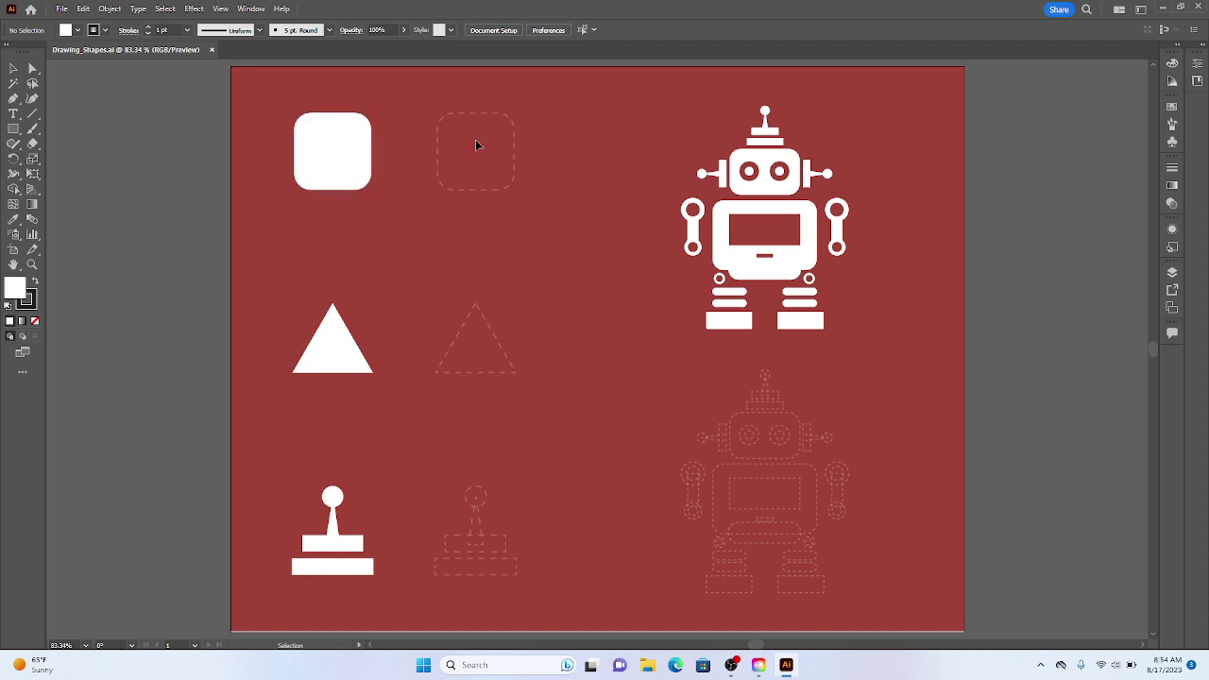
- Pick the Rectangle tool, check the View menu, and cancel the Rectangle size dialog
left_click(14, 129)
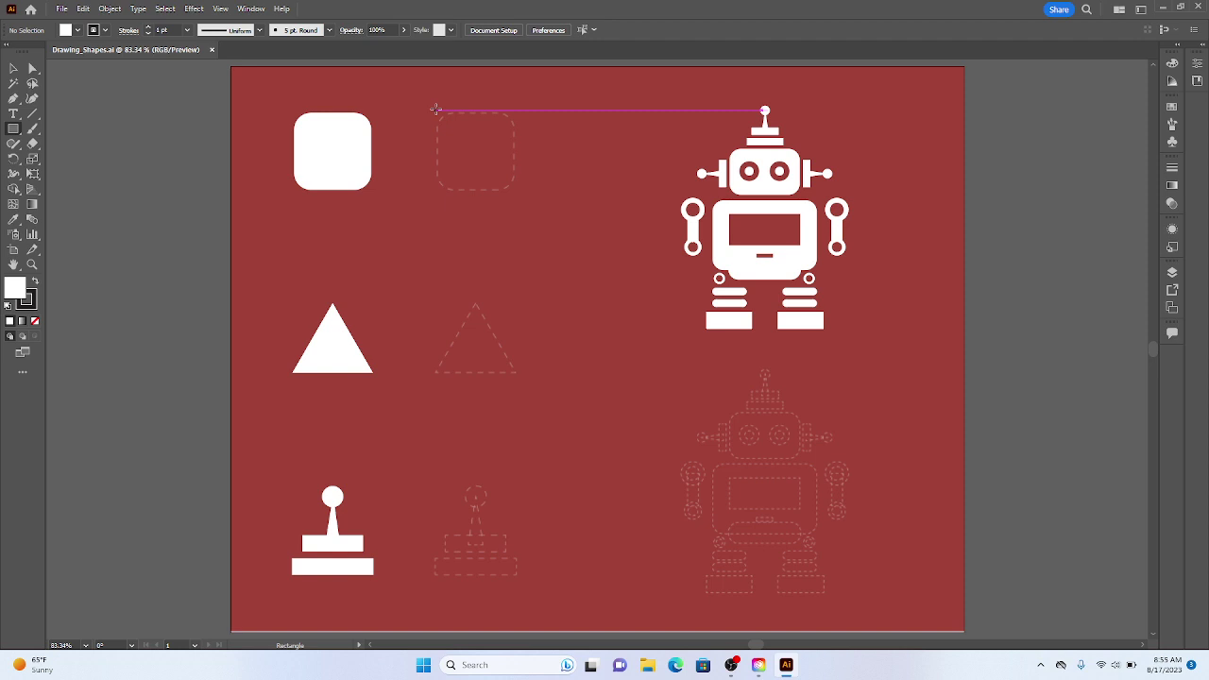
left_click(227, 11)
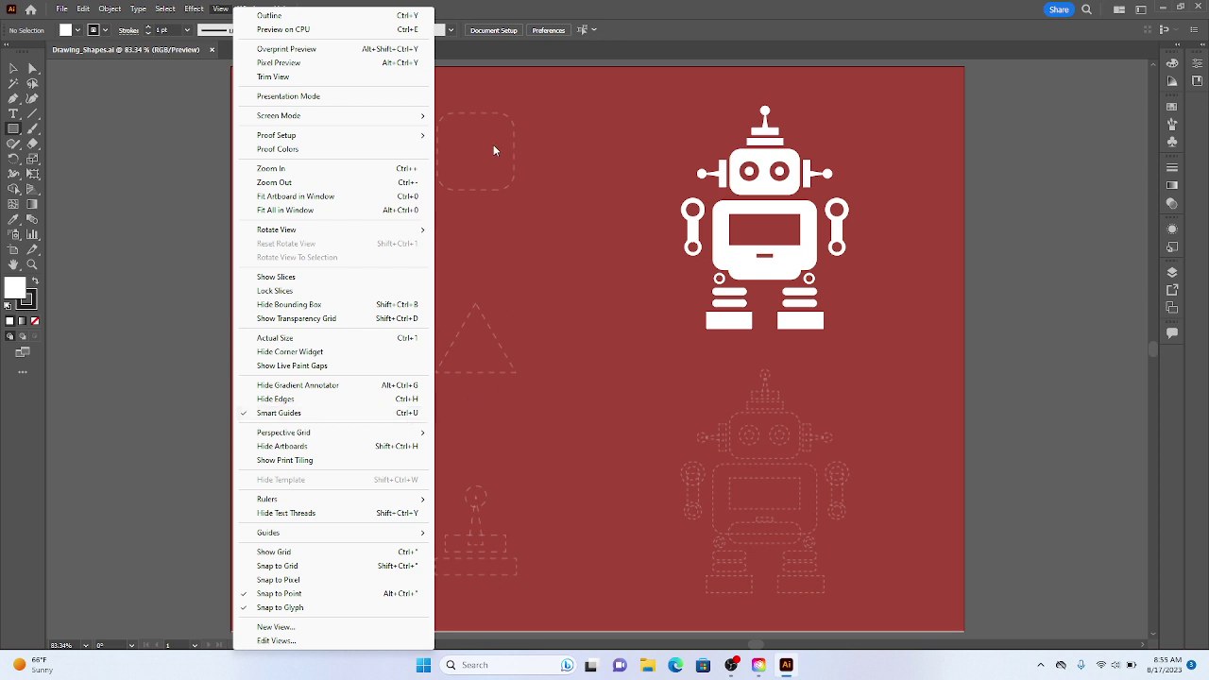
left_click(539, 155)
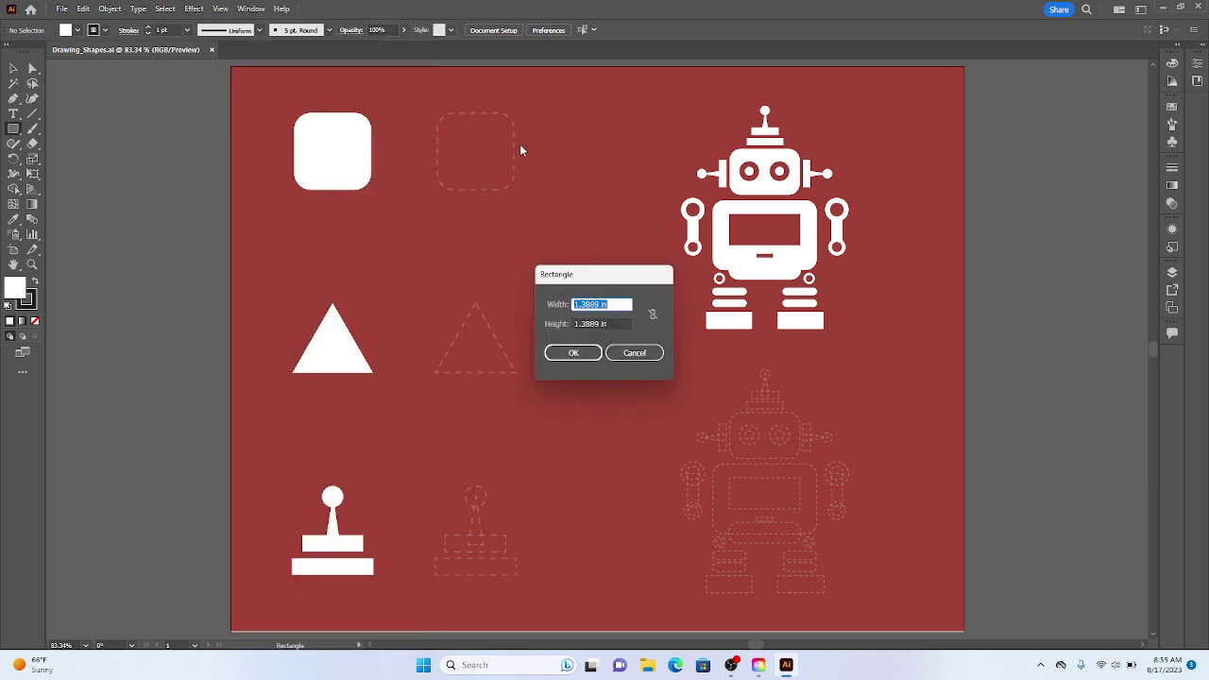
left_click(629, 353)
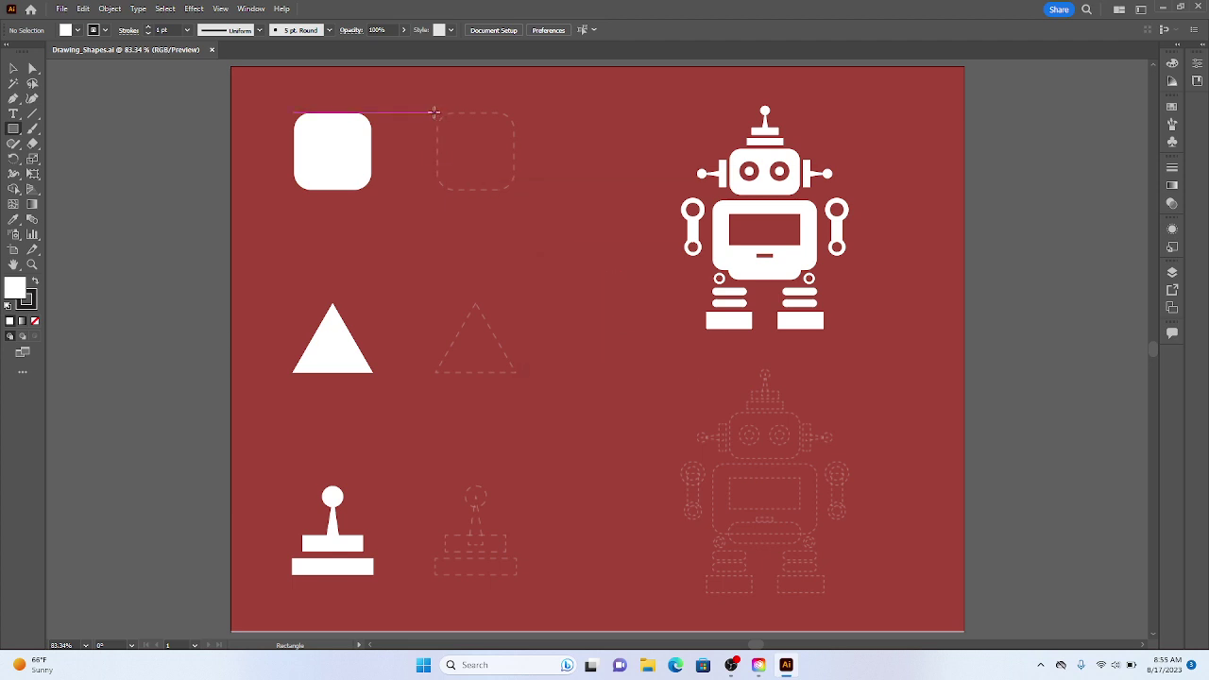
- Shift-drag a 1.2642 in white square beside the sample rounded square
left_click_drag(434, 112, 522, 200)
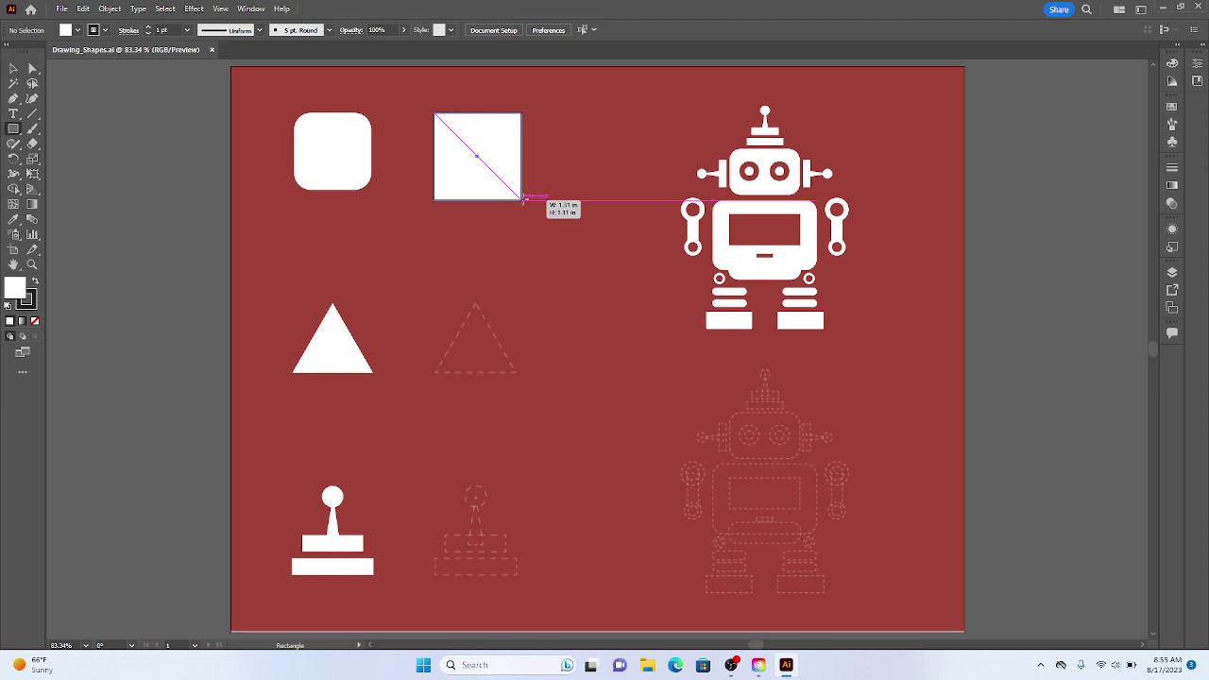
left_click_drag(522, 199, 518, 197)
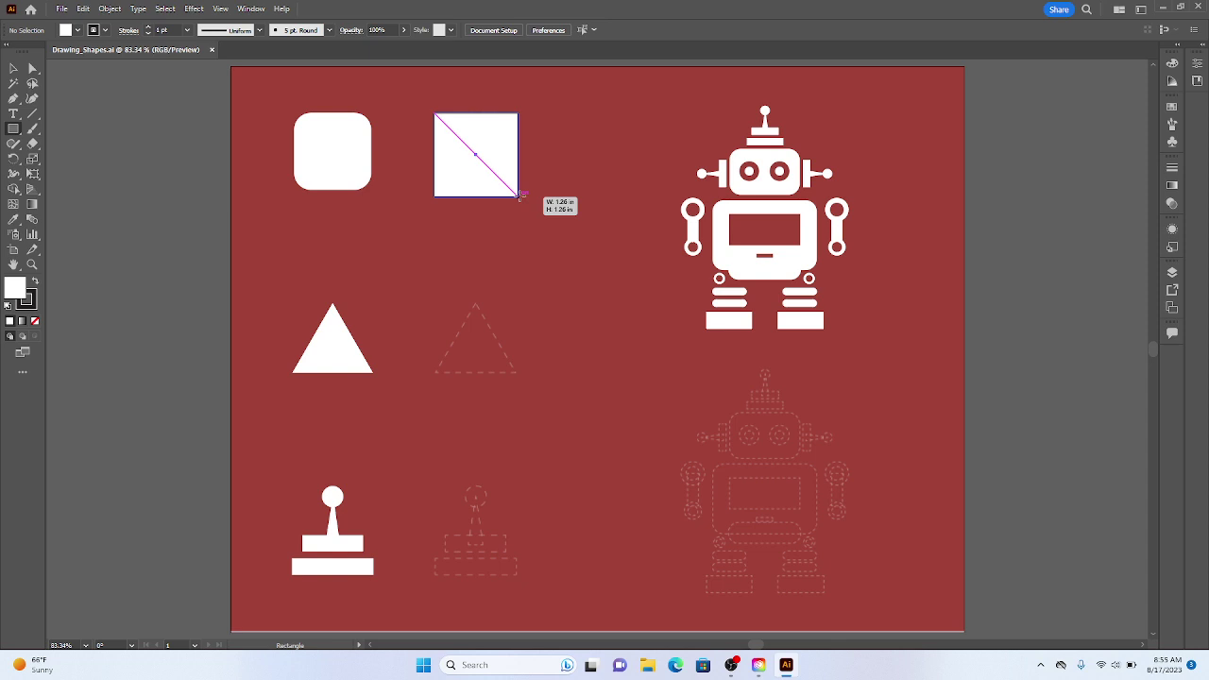
left_click_drag(519, 196, 519, 196)
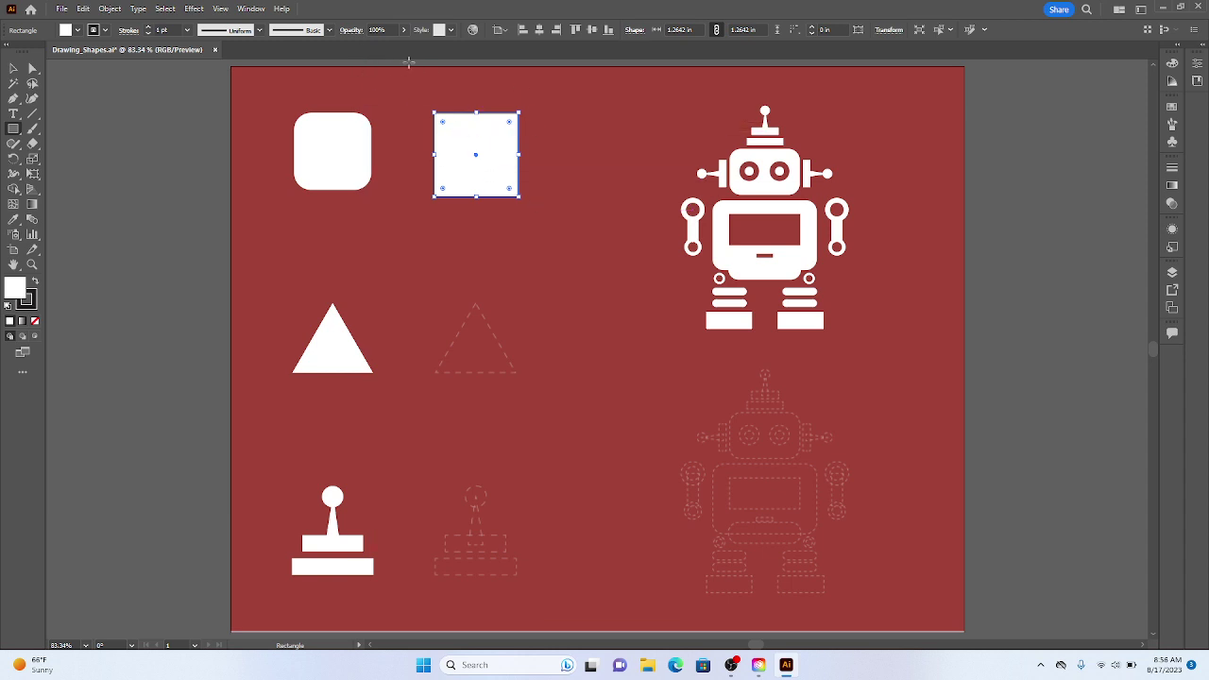
left_click(227, 8)
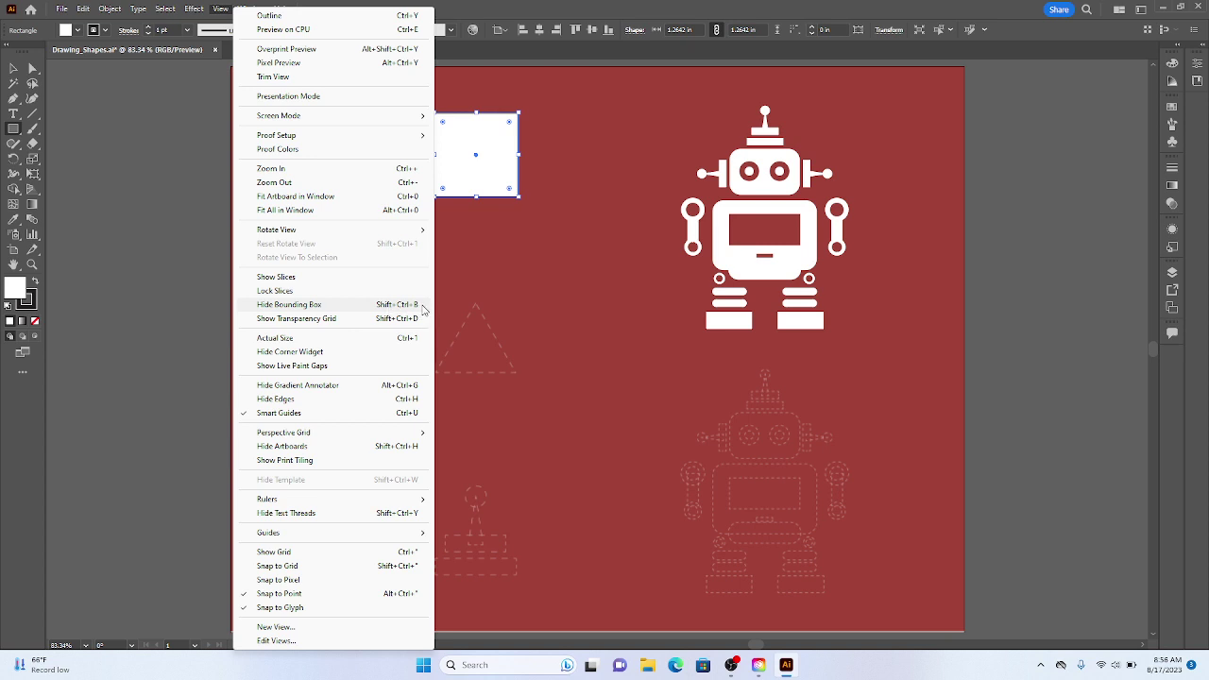
left_click(535, 180)
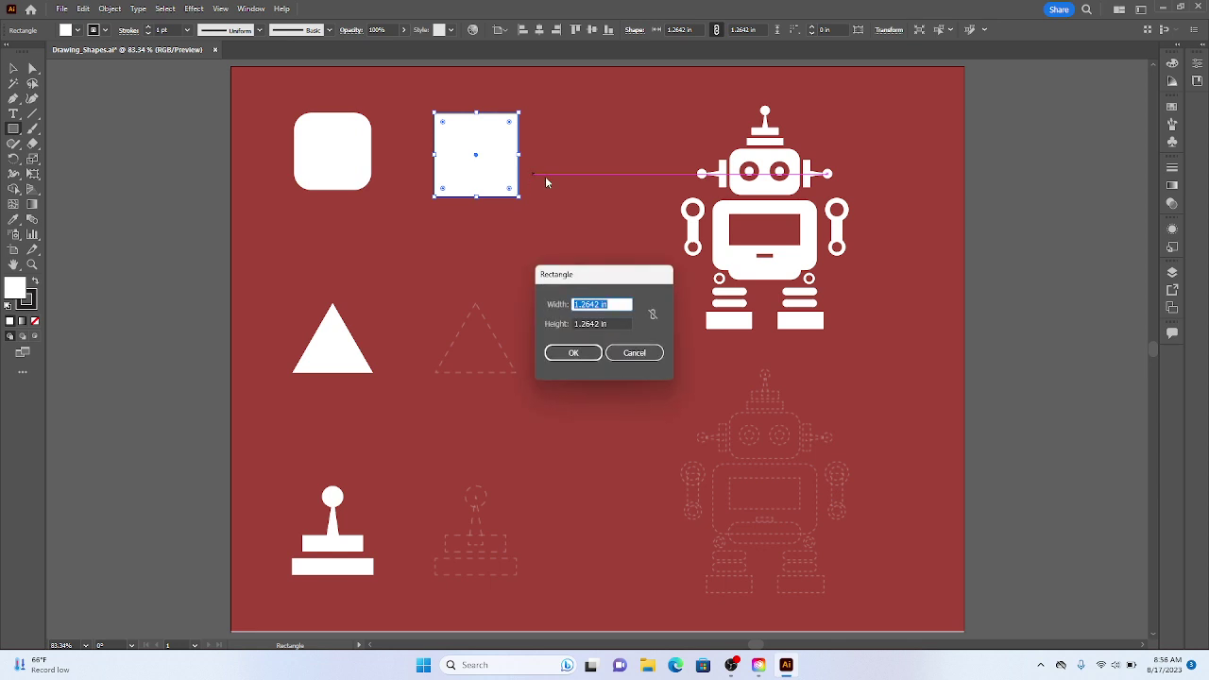
left_click(632, 354)
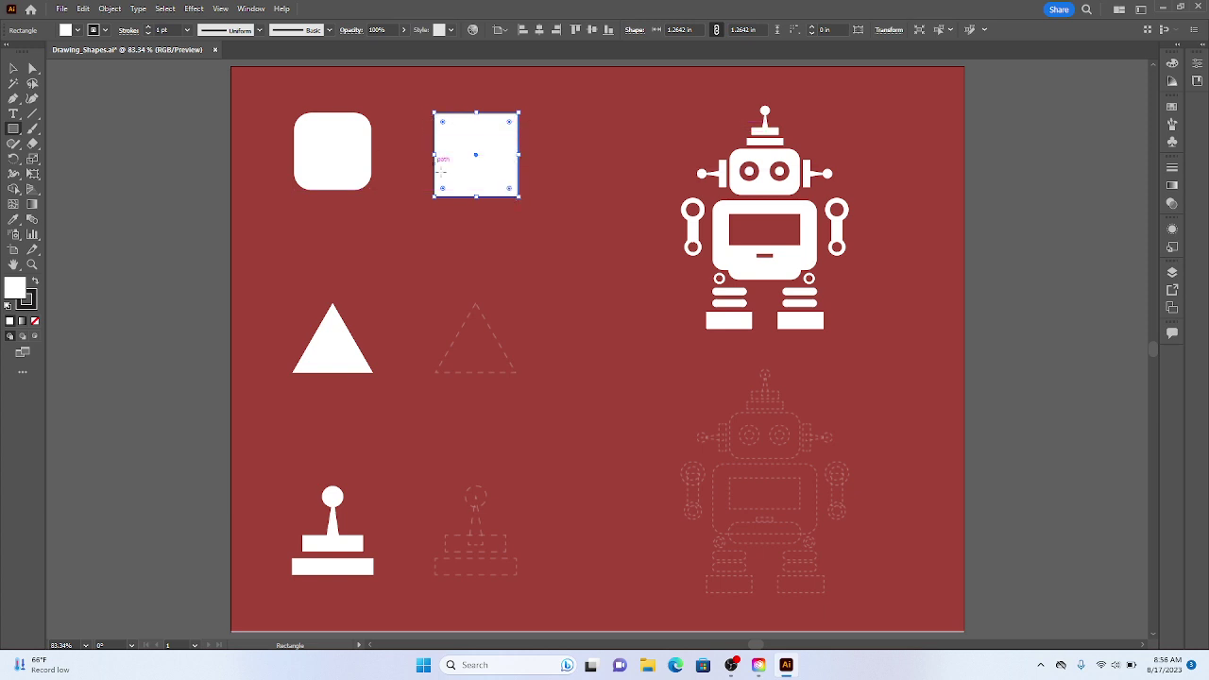
- Round the new square's corners to about 0.2882 in with the corner widget, then deselect it
mouse_move(510, 190)
left_mouse_down()
mouse_move(473, 163)
mouse_move(499, 183)
left_mouse_up()
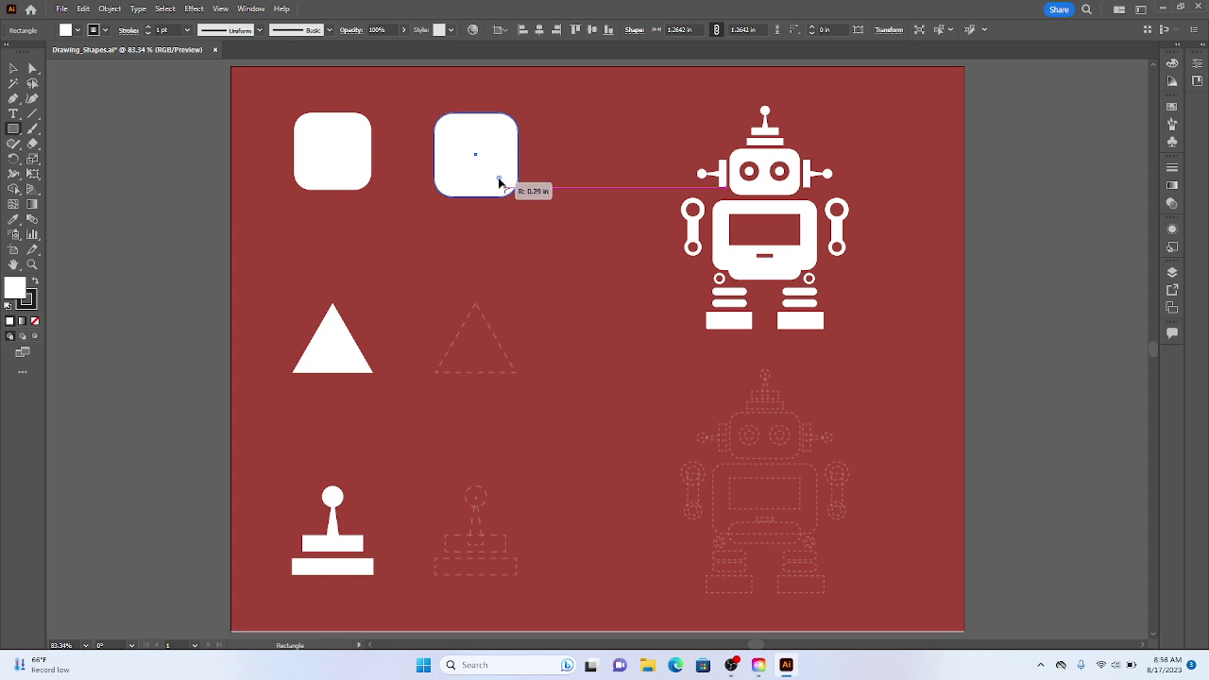
left_click_drag(500, 182, 500, 181)
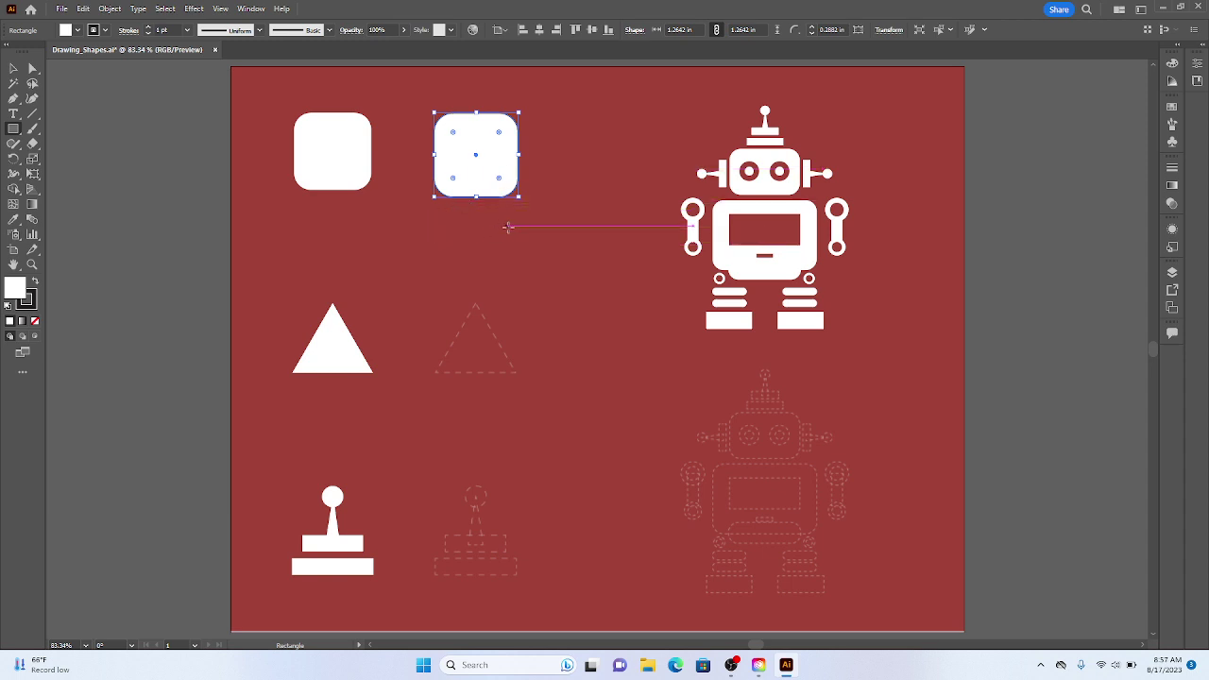
key("v")
left_click(575, 162)
key("m")
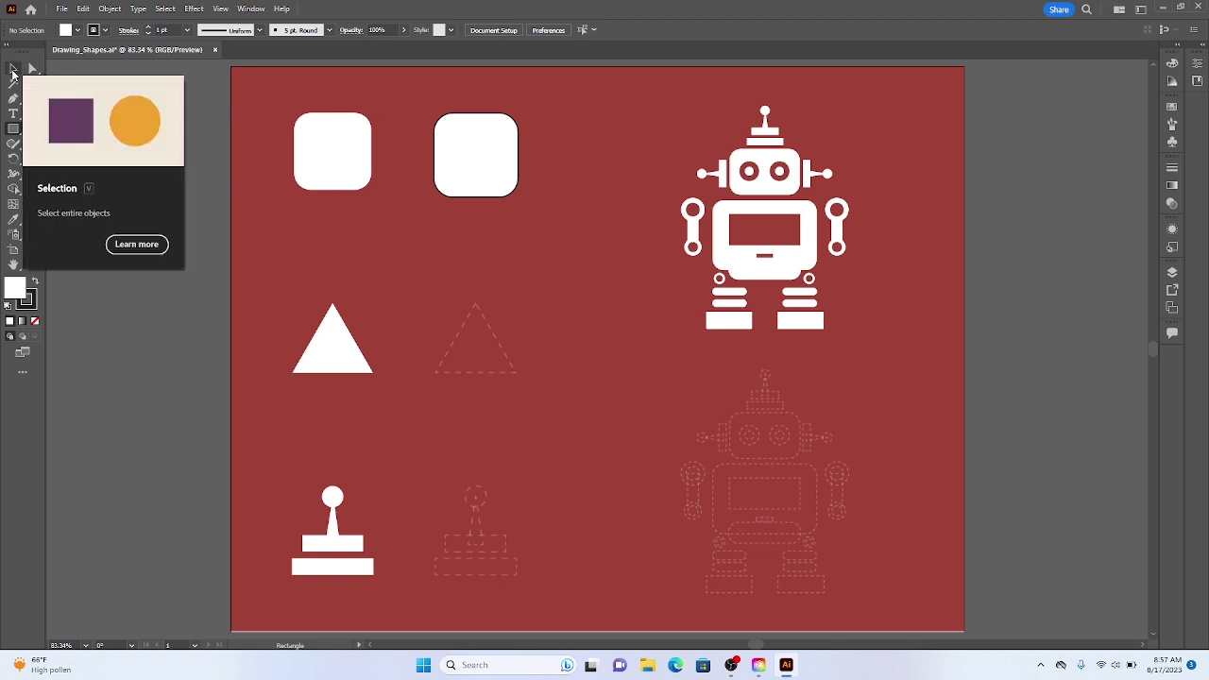
- Set the new rounded square's stroke to None, leaving it plain white
key("v")
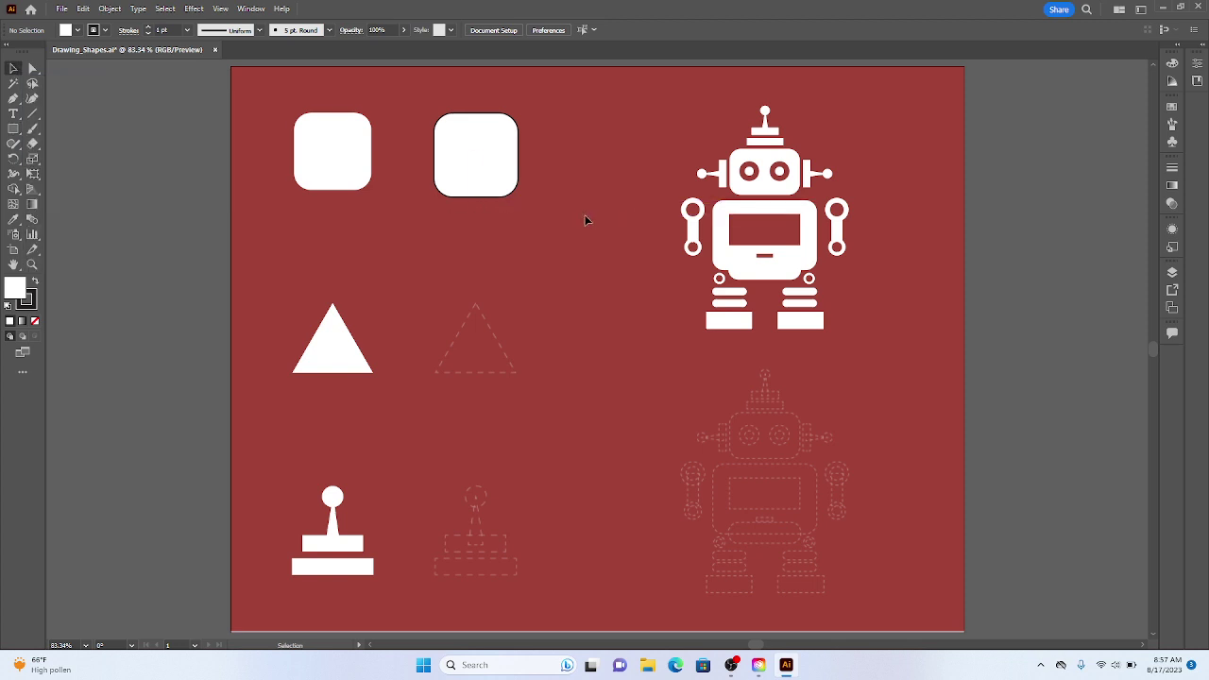
left_click(518, 175)
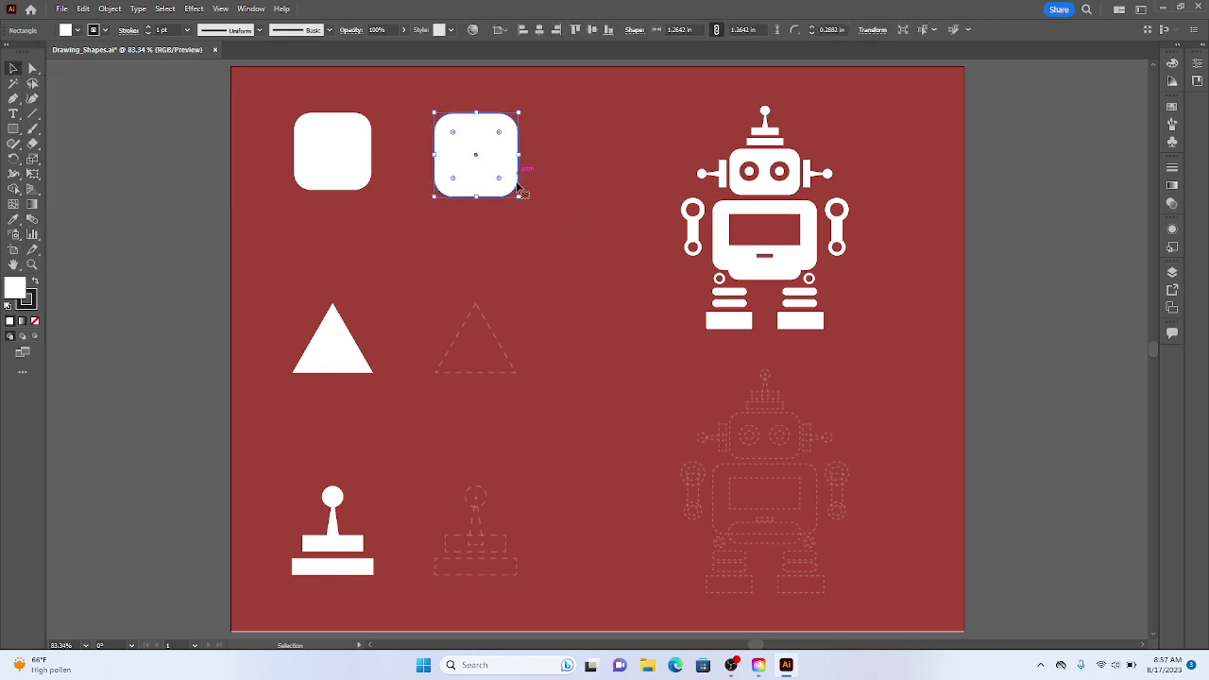
left_click(29, 300)
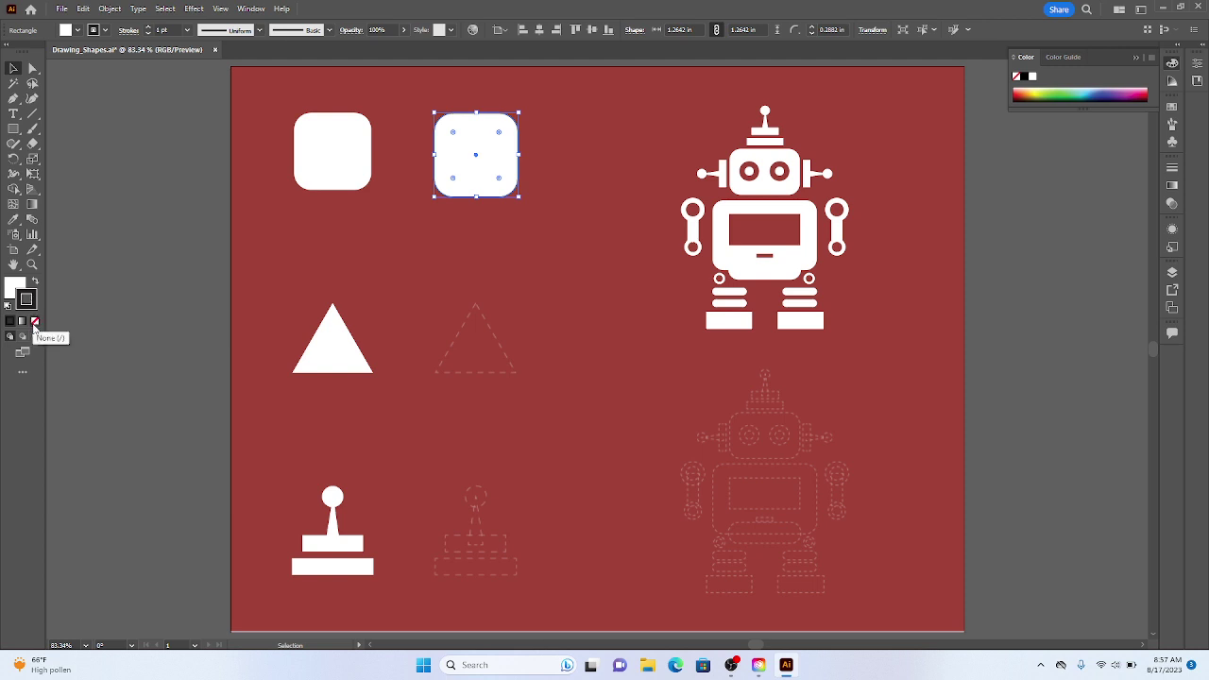
left_click(35, 323)
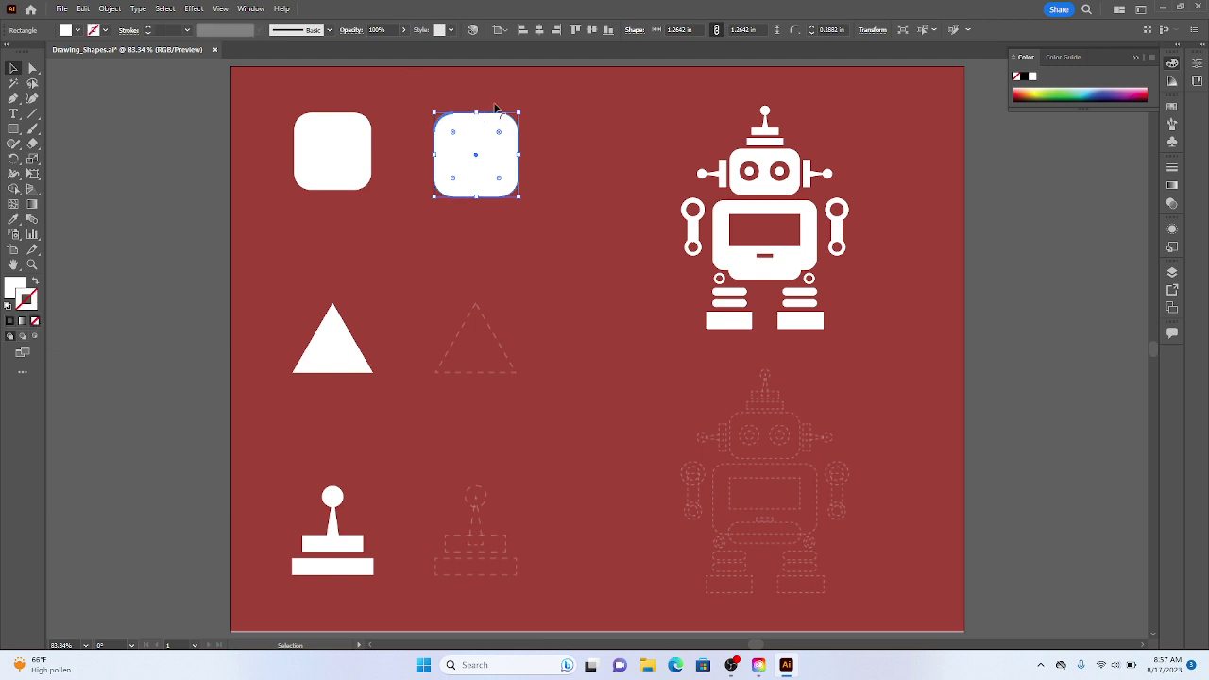
left_click(541, 178)
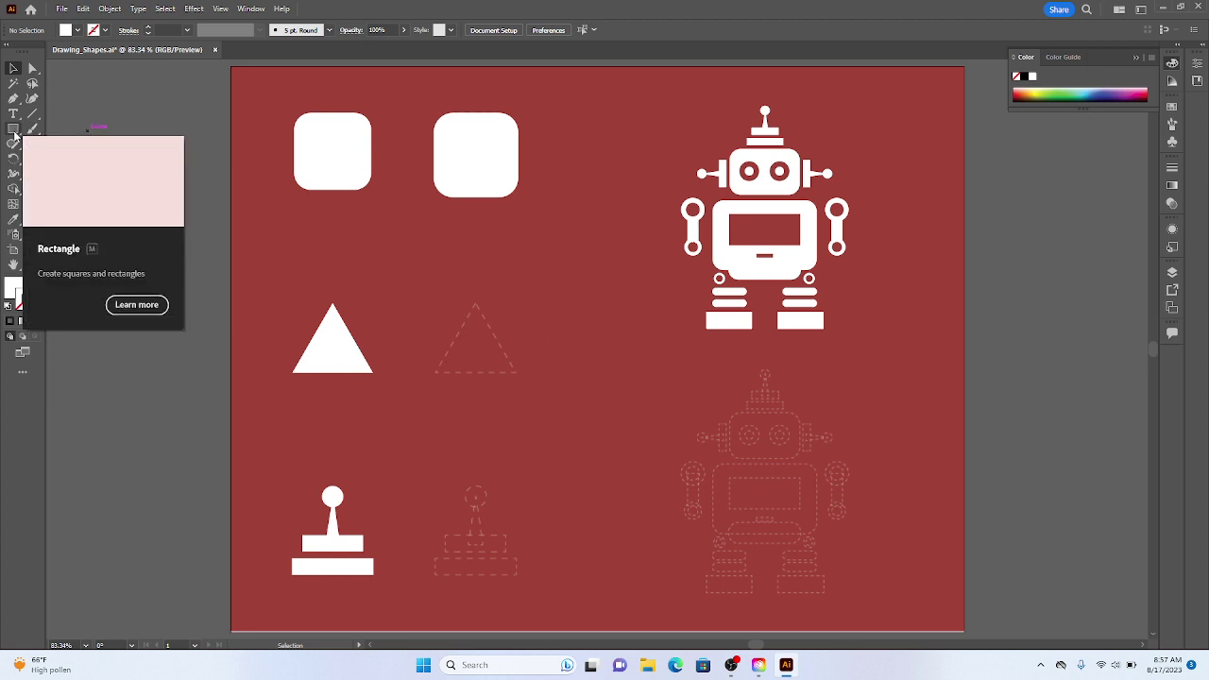
- Draw a white hexagon about 1.5 in wide by 1.3 in tall with the Polygon tool
left_click_drag(15, 137, 75, 173)
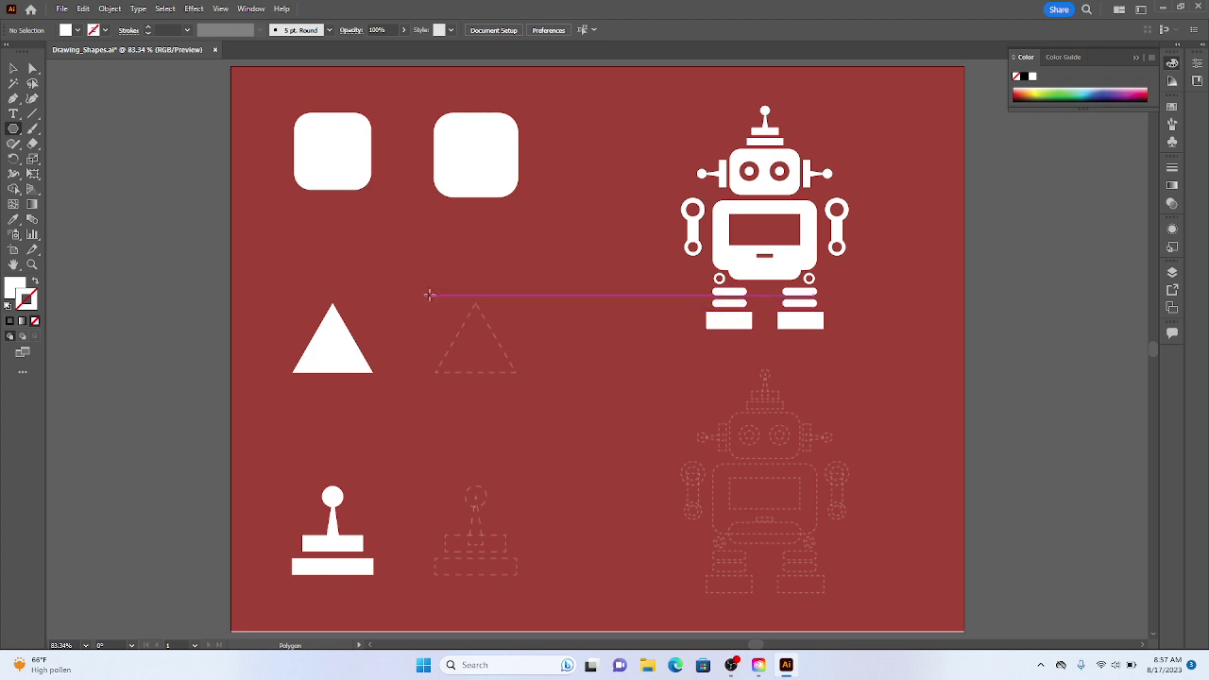
mouse_move(433, 299)
left_mouse_down()
mouse_move(529, 354)
mouse_move(489, 332)
mouse_move(464, 354)
mouse_move(503, 357)
mouse_move(491, 344)
mouse_move(467, 357)
mouse_move(522, 323)
mouse_move(521, 260)
mouse_move(543, 335)
mouse_move(463, 417)
mouse_move(478, 331)
mouse_move(489, 375)
mouse_move(469, 332)
left_mouse_up()
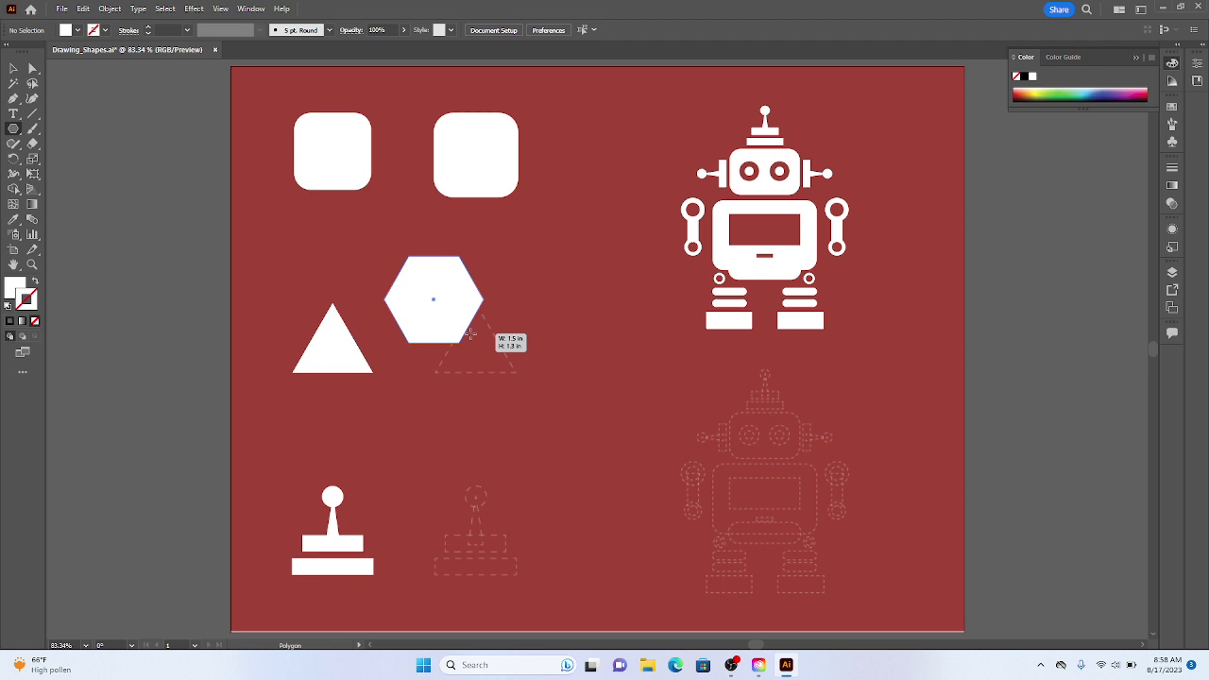
left_click_drag(470, 333, 470, 334)
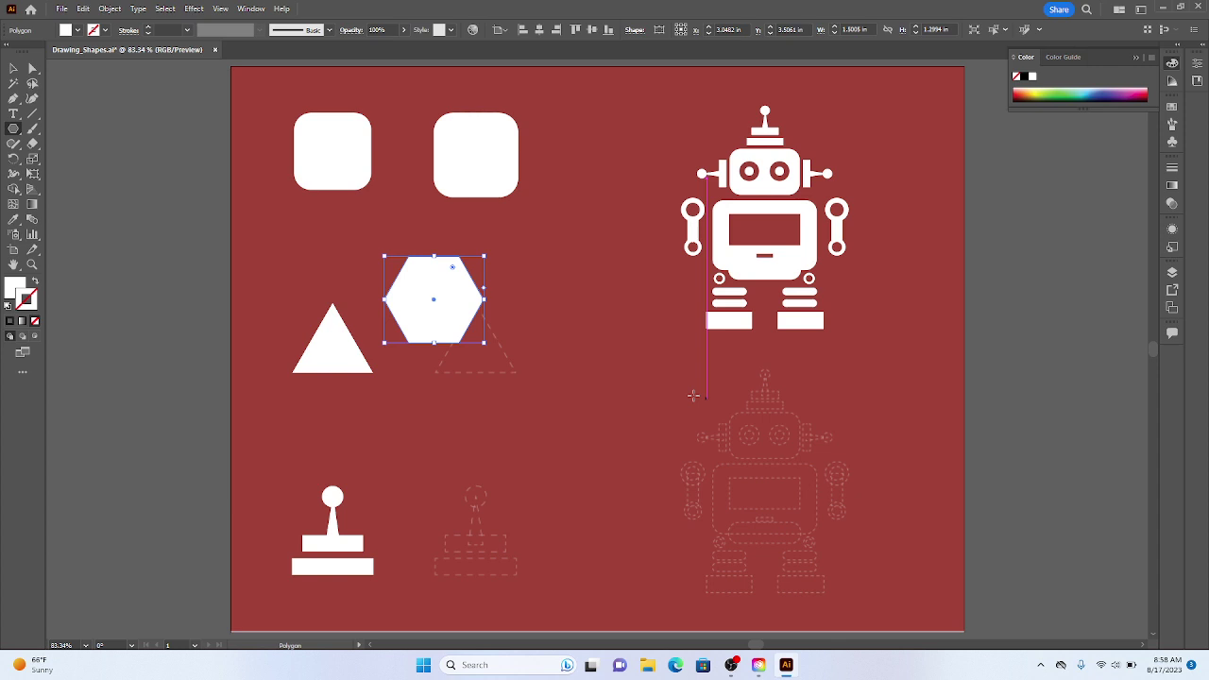
- Move the hexagon down over the dashed triangle outline, then draw and delete a trial triangle
key("v")
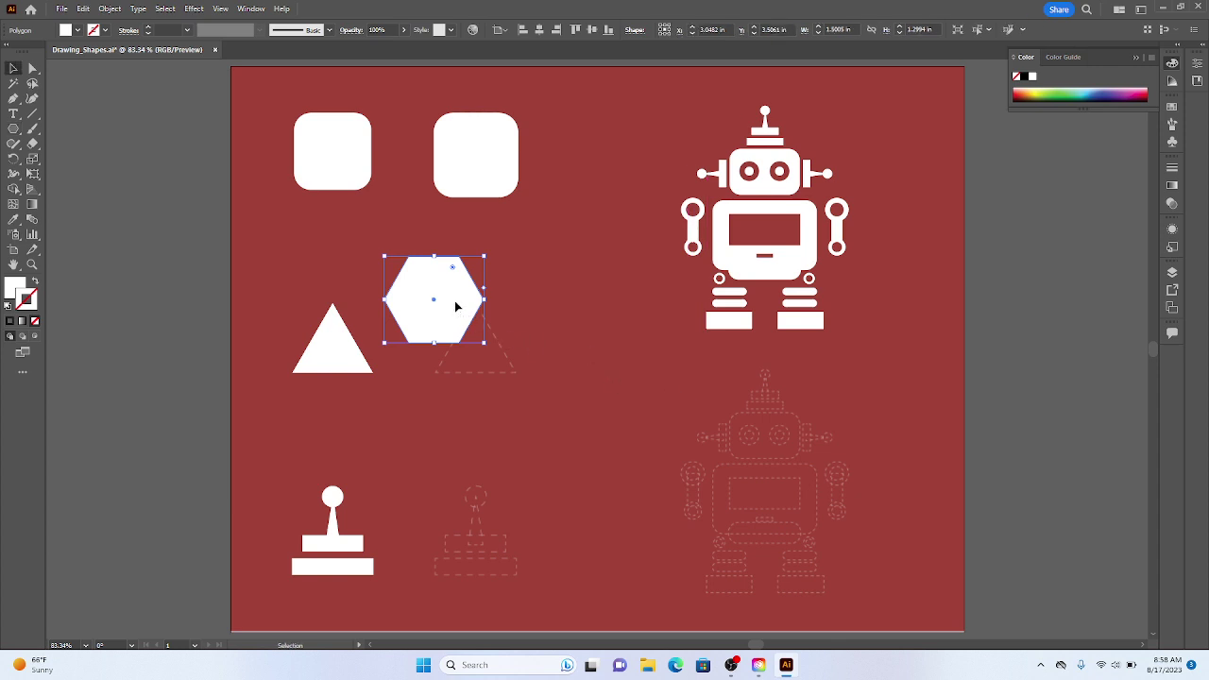
left_click_drag(455, 302, 500, 348)
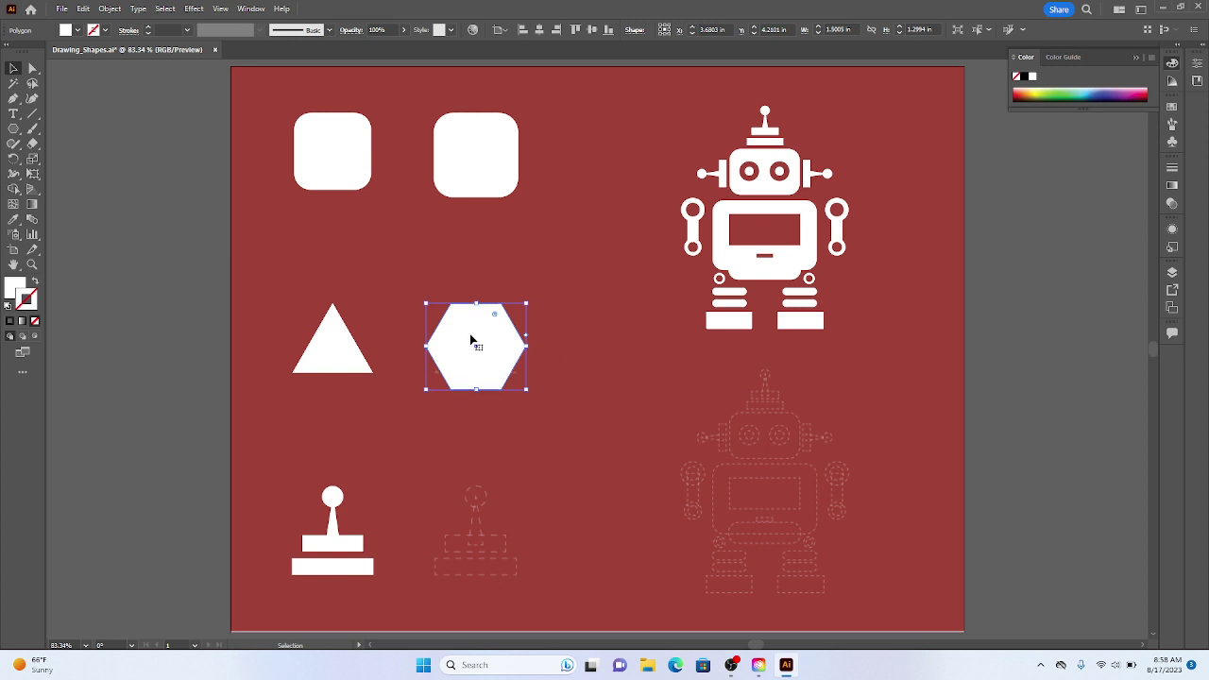
left_click(583, 348)
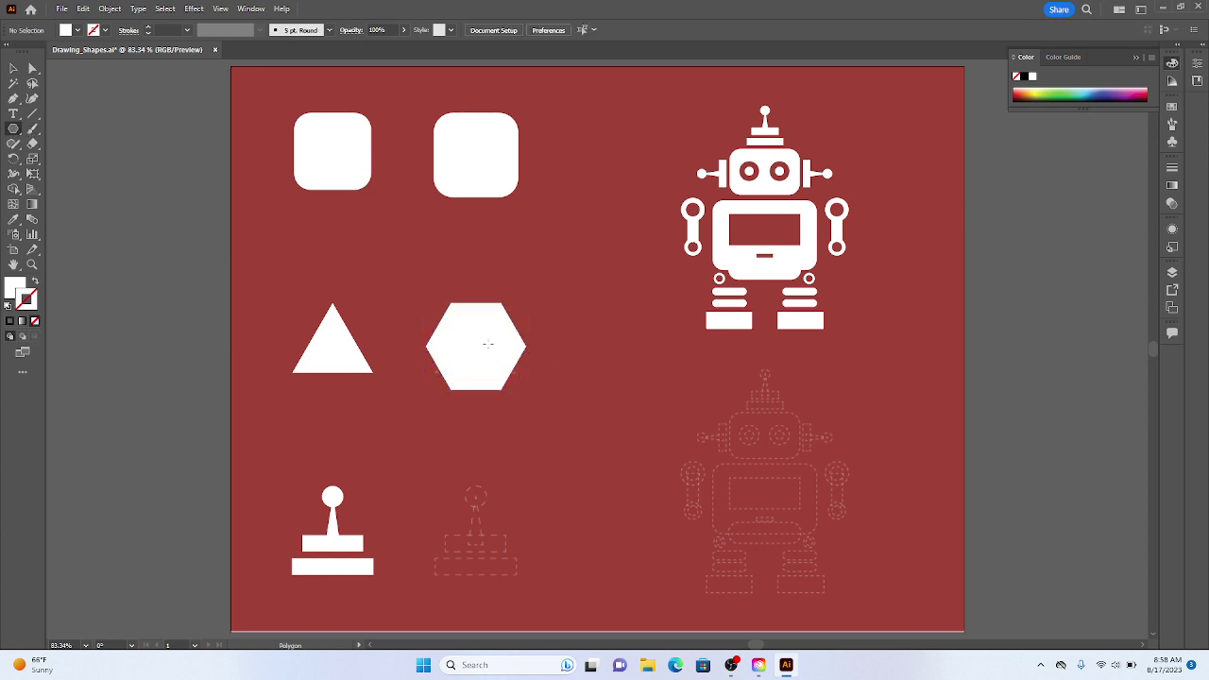
left_click_drag(564, 315, 598, 331)
key("Down")
key("Down")
key("Down")
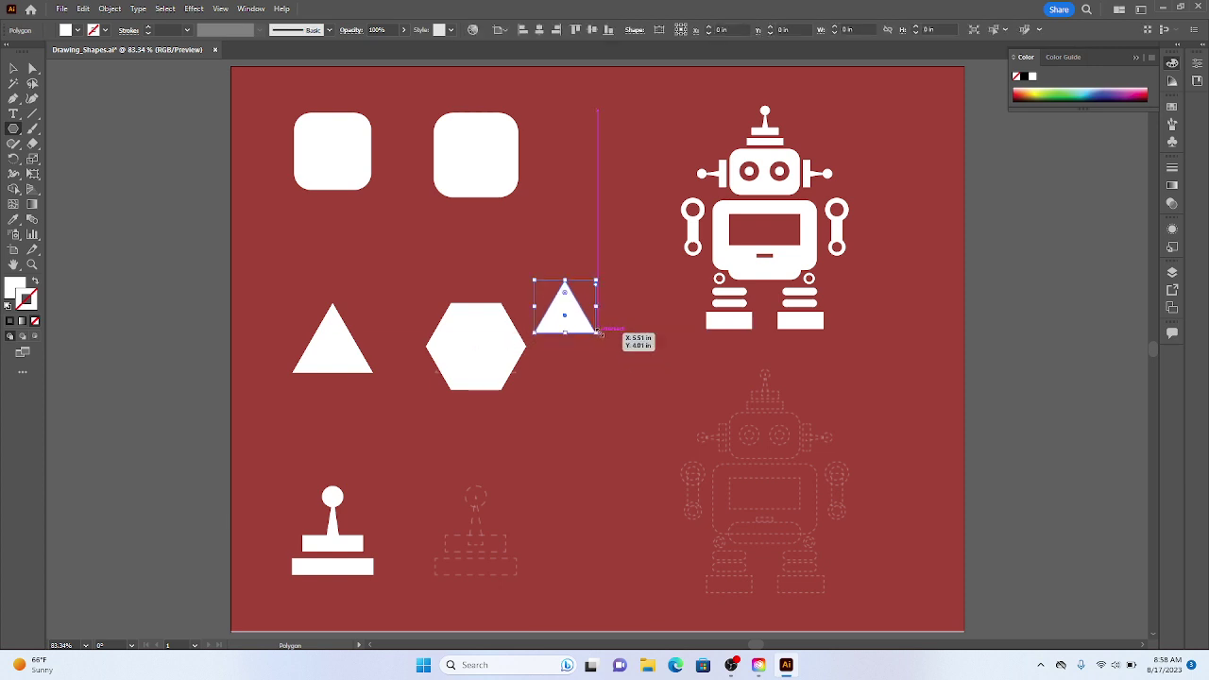
key("Delete")
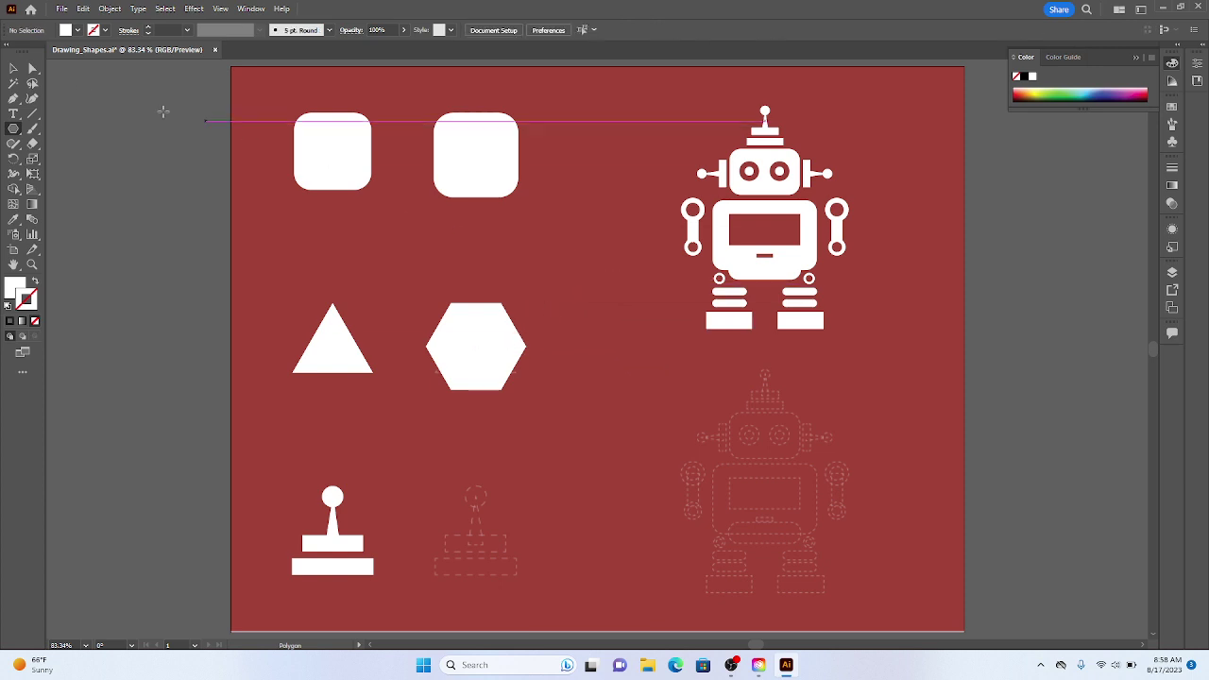
- Reduce the hexagon to 3 sides, making a 1.2994 by 1.1253 in triangle
left_click(12, 69)
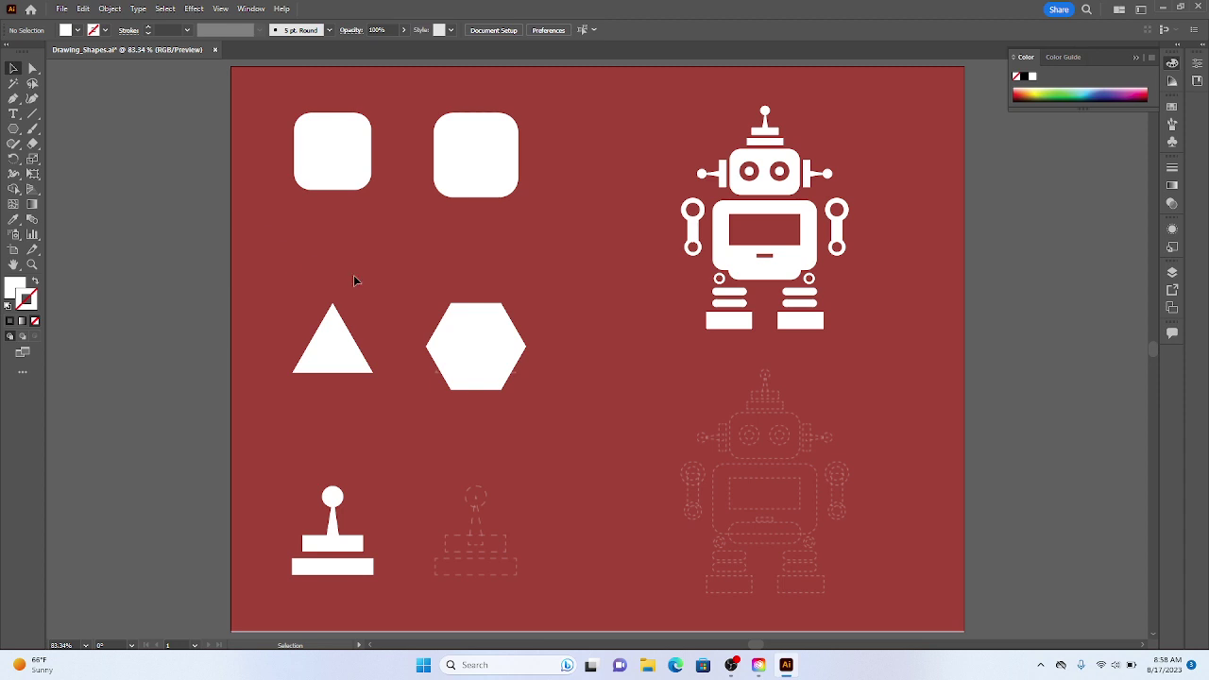
left_click(482, 339)
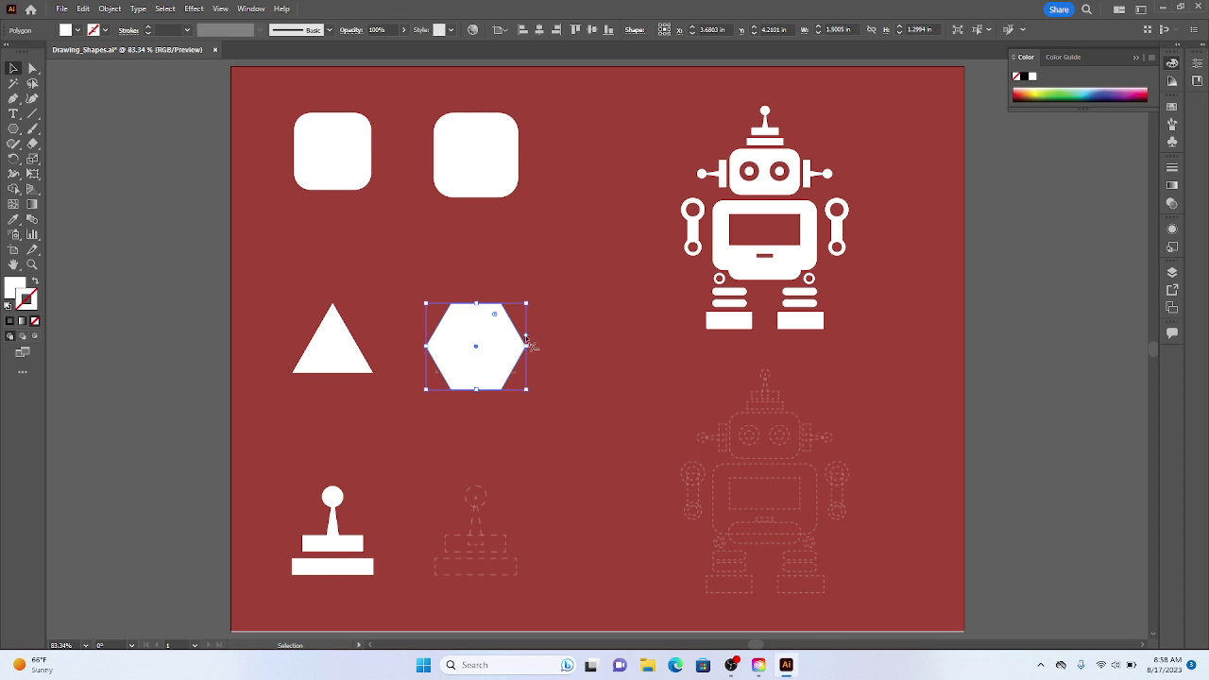
left_click_drag(527, 338, 533, 309)
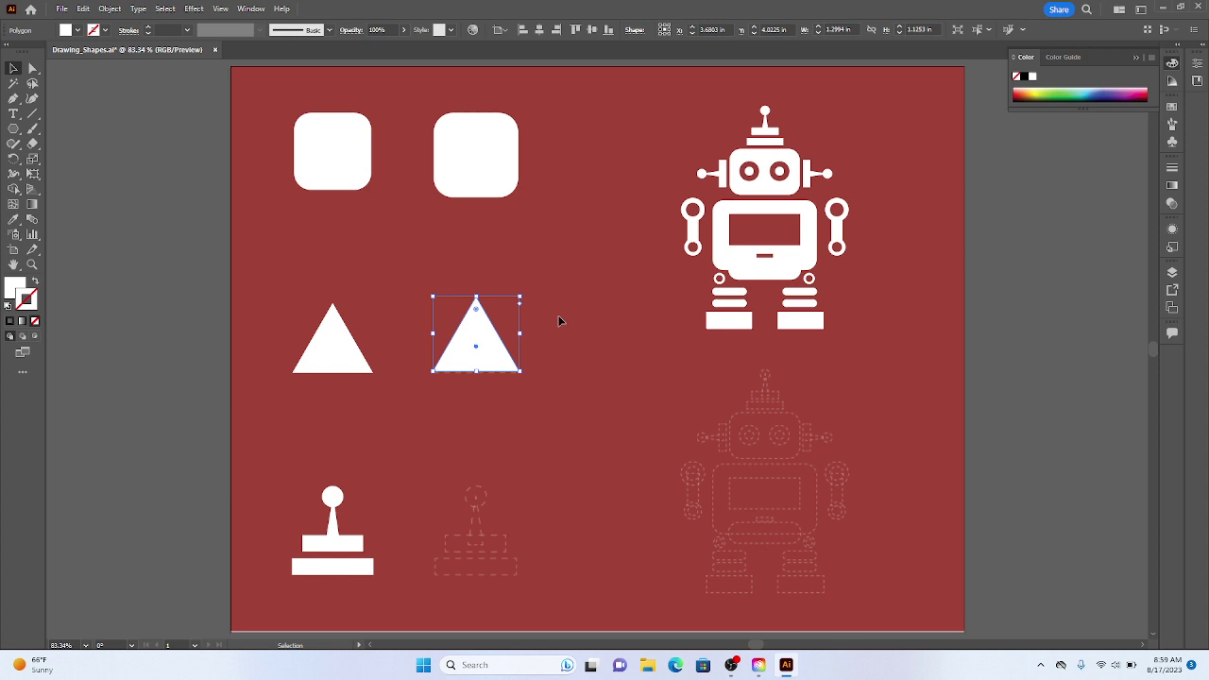
left_click(511, 343)
mouse_move(478, 344)
left_mouse_down()
mouse_move(549, 350)
mouse_move(476, 348)
left_mouse_up()
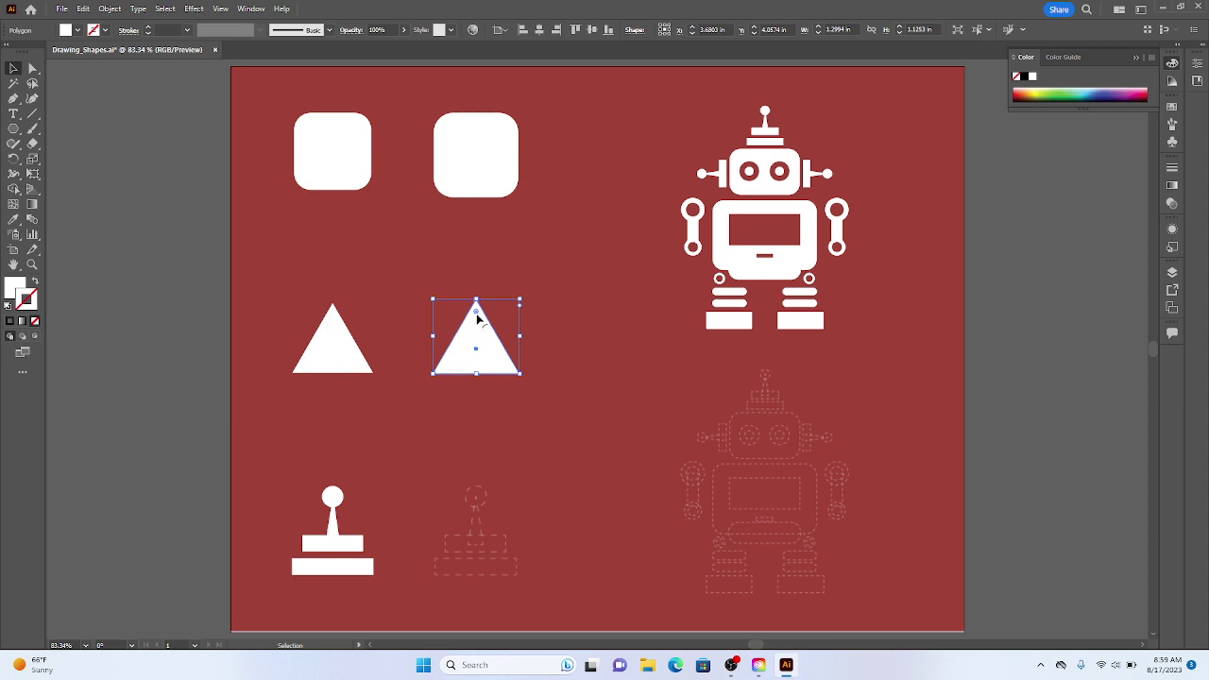
left_click_drag(477, 313, 477, 323)
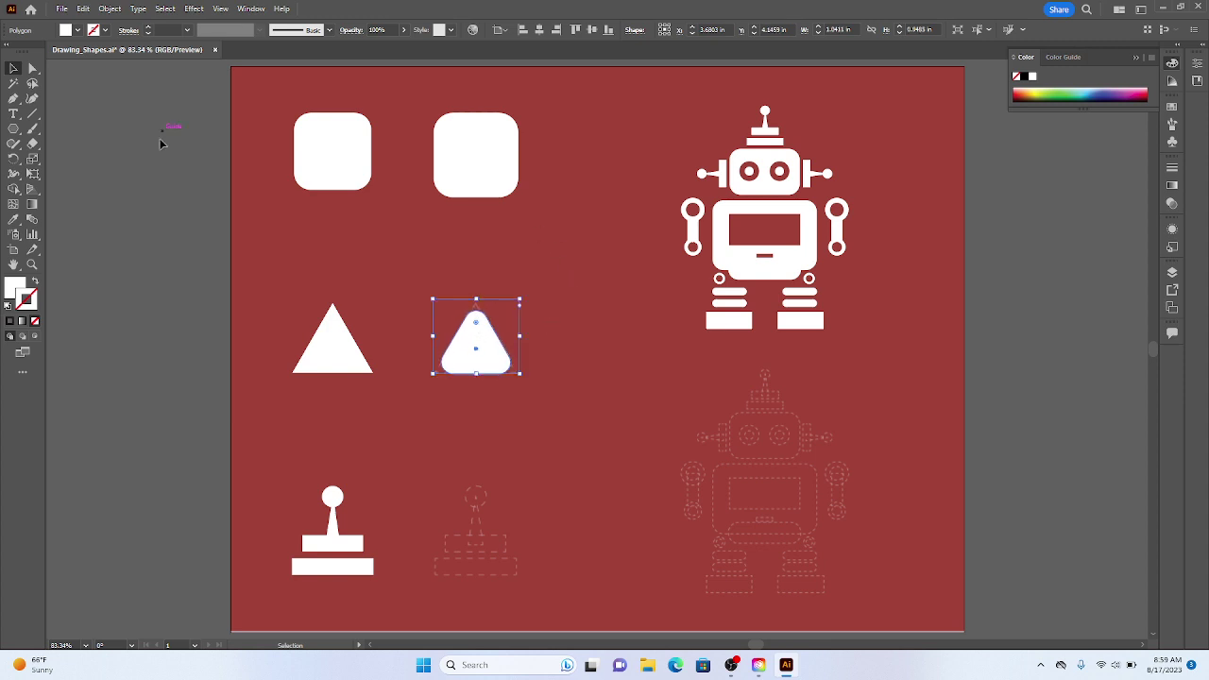
left_click(579, 385)
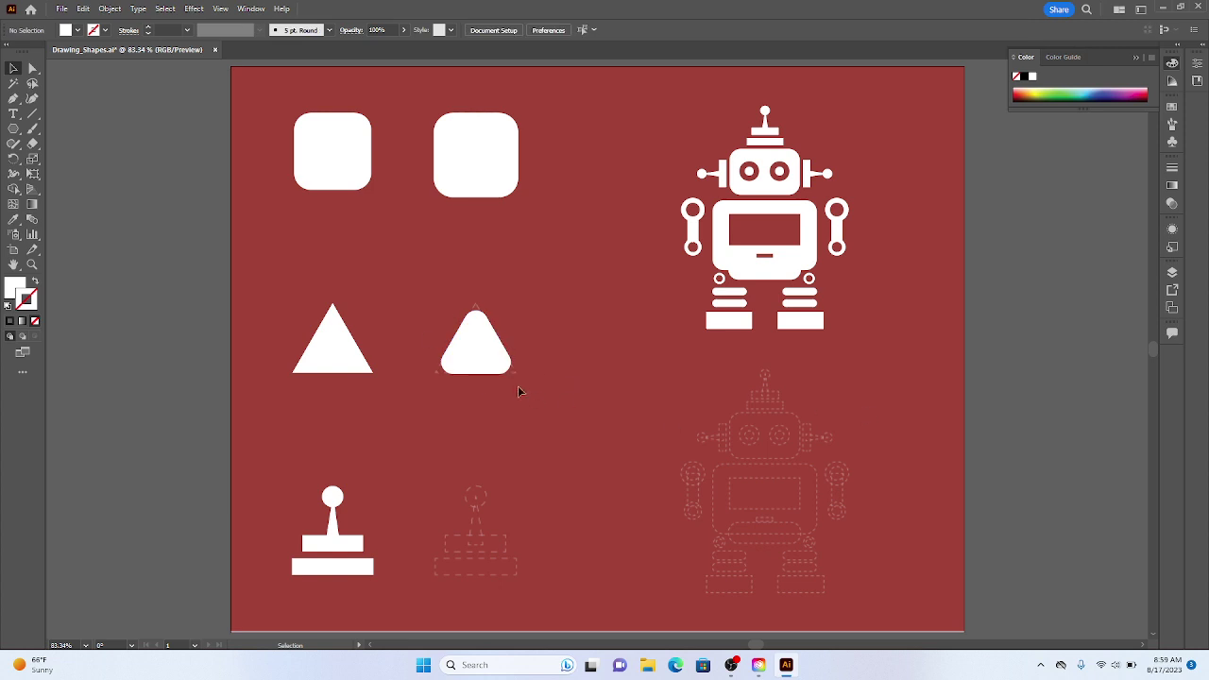
key("ctrl+z")
left_click(587, 396)
- Draw a small 0.31 in circle near the dashed stamp outline with the Ellipse tool
left_click(18, 129)
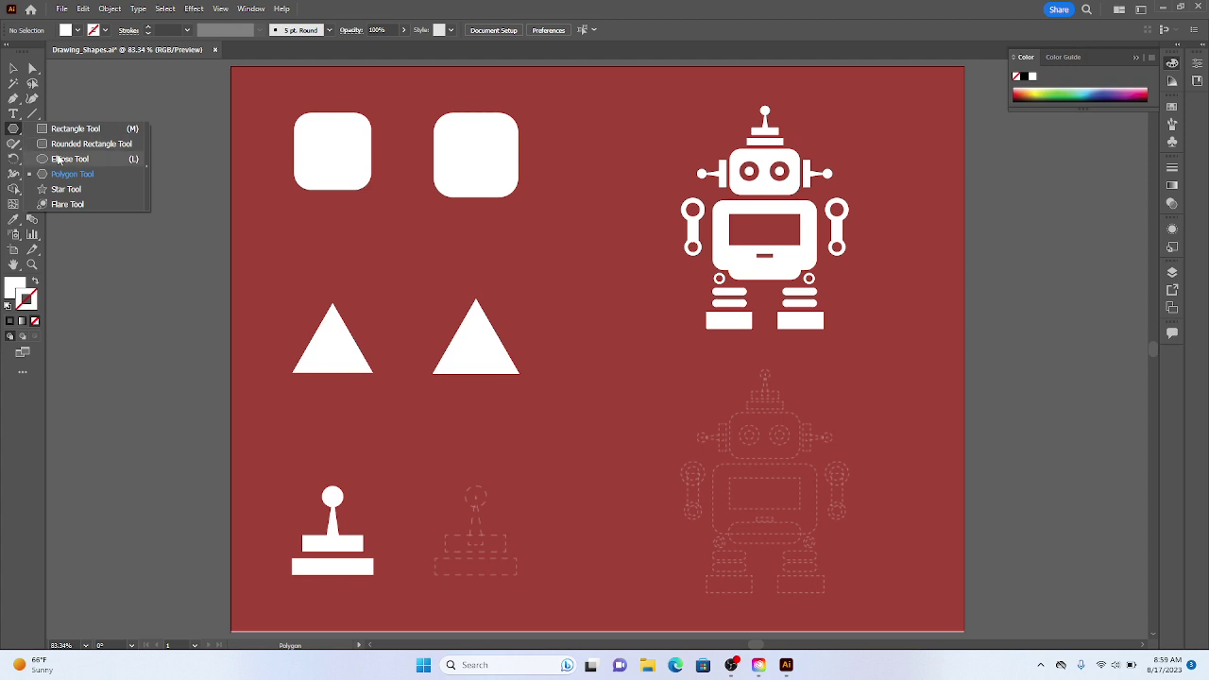
left_click(135, 162)
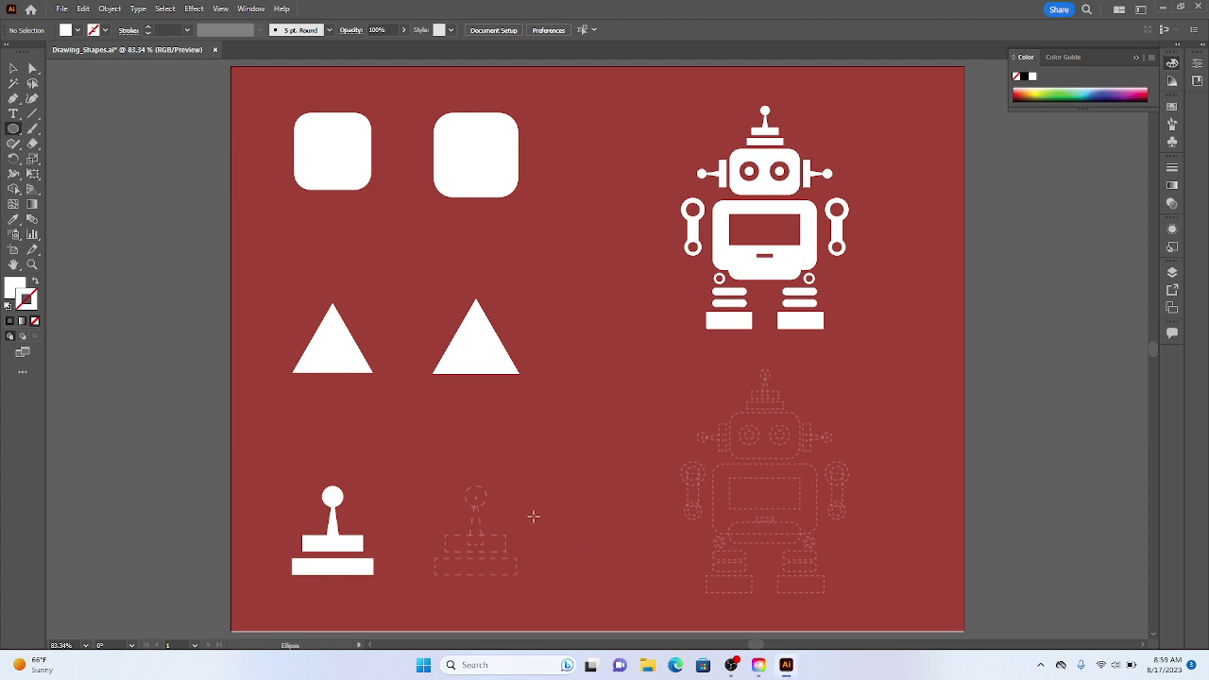
left_click_drag(470, 488, 542, 560)
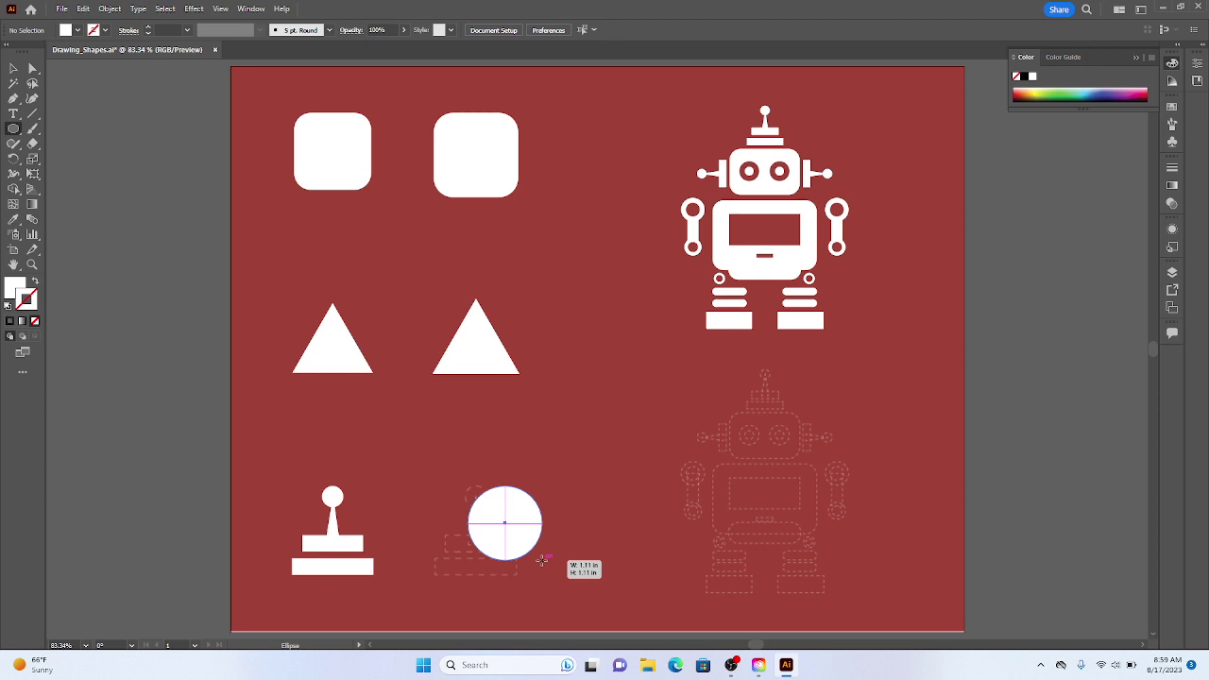
left_click_drag(542, 561, 493, 507)
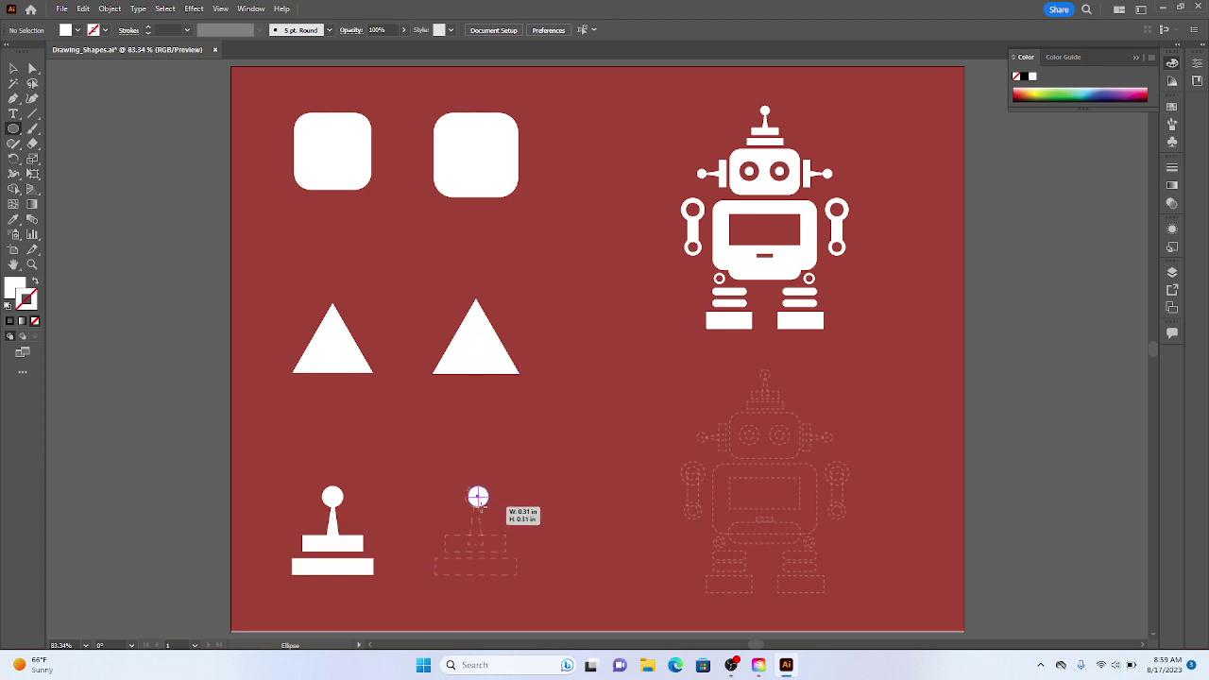
left_click_drag(489, 506, 489, 507)
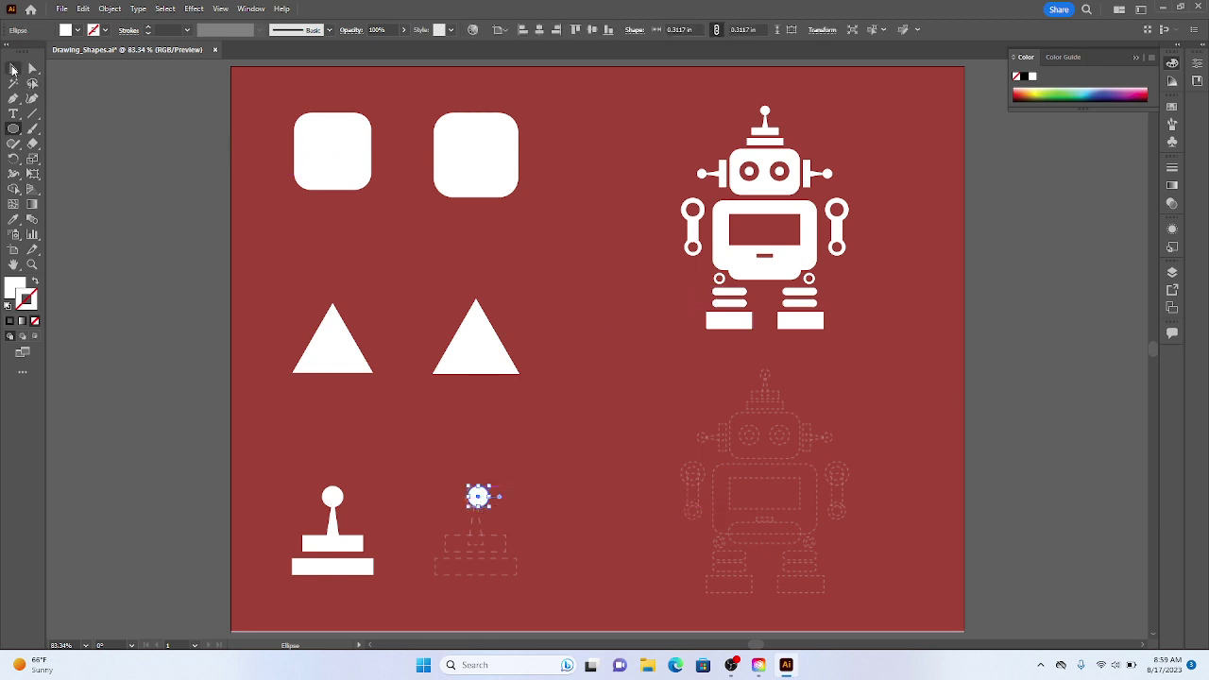
- Move the circle onto the round top of the dashed stamp, nudging it with arrow keys
left_click(12, 69)
left_click(546, 498)
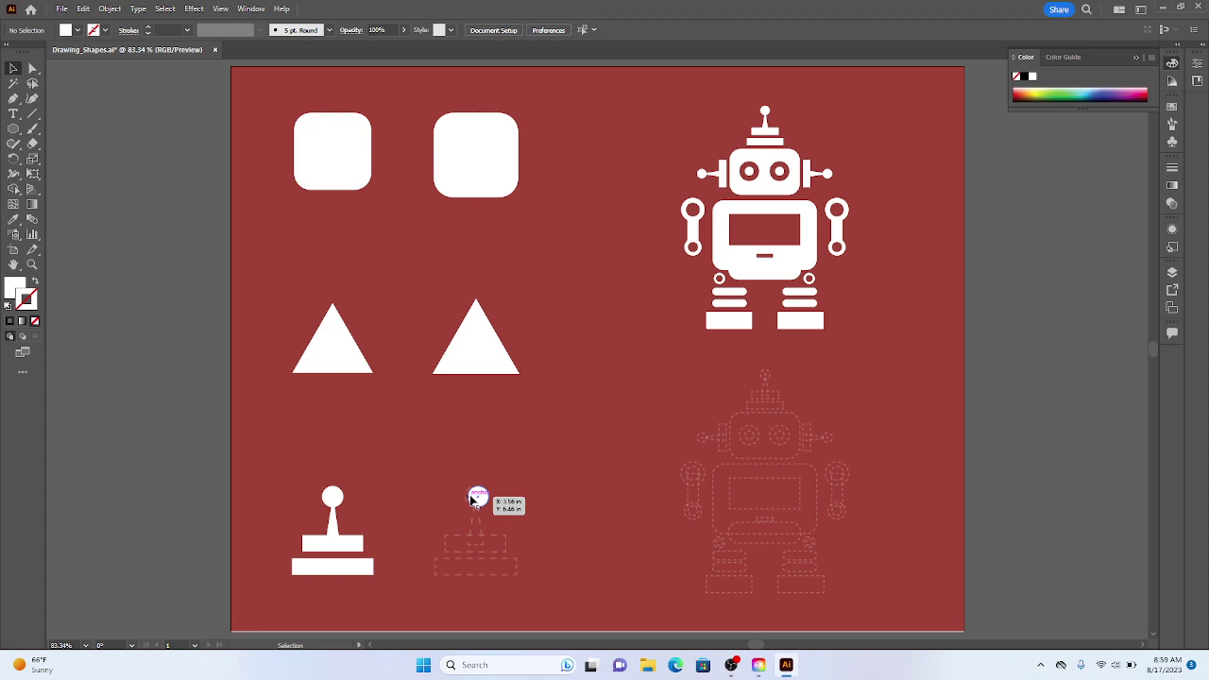
mouse_move(473, 501)
left_mouse_down()
mouse_move(579, 451)
mouse_move(477, 498)
left_mouse_up()
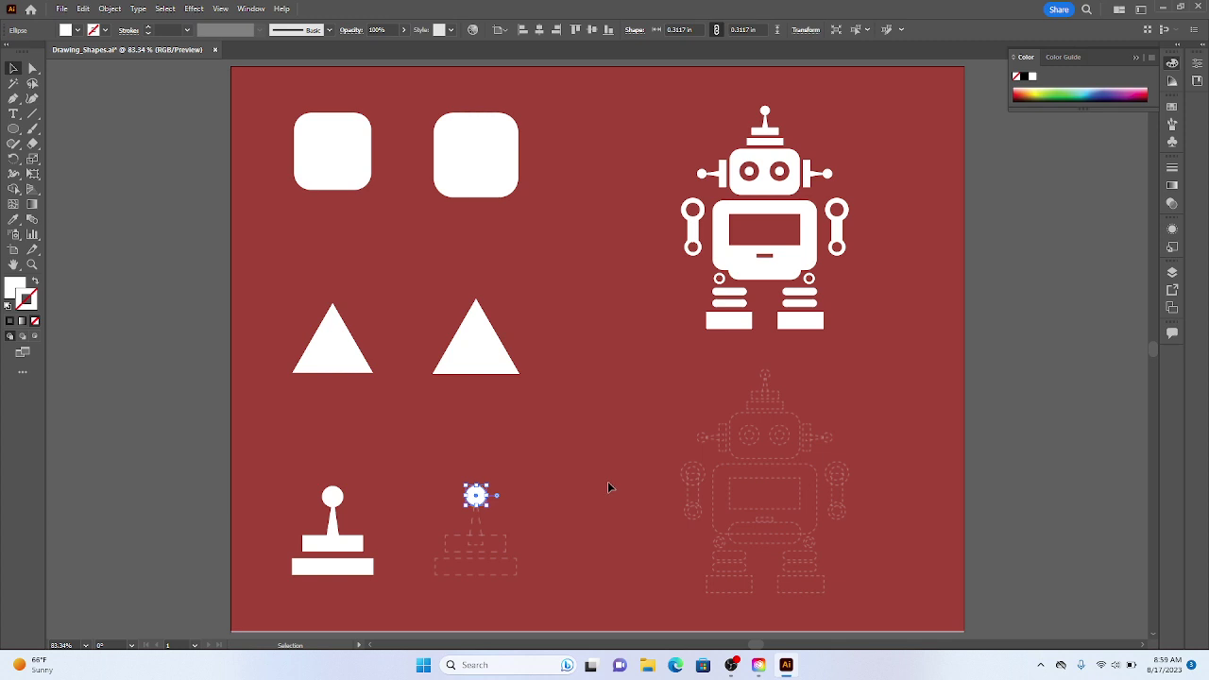
key("Right")
key("Right")
key("Right")
key("Left")
key("Left")
key("Left")
key("Left")
left_click(607, 488)
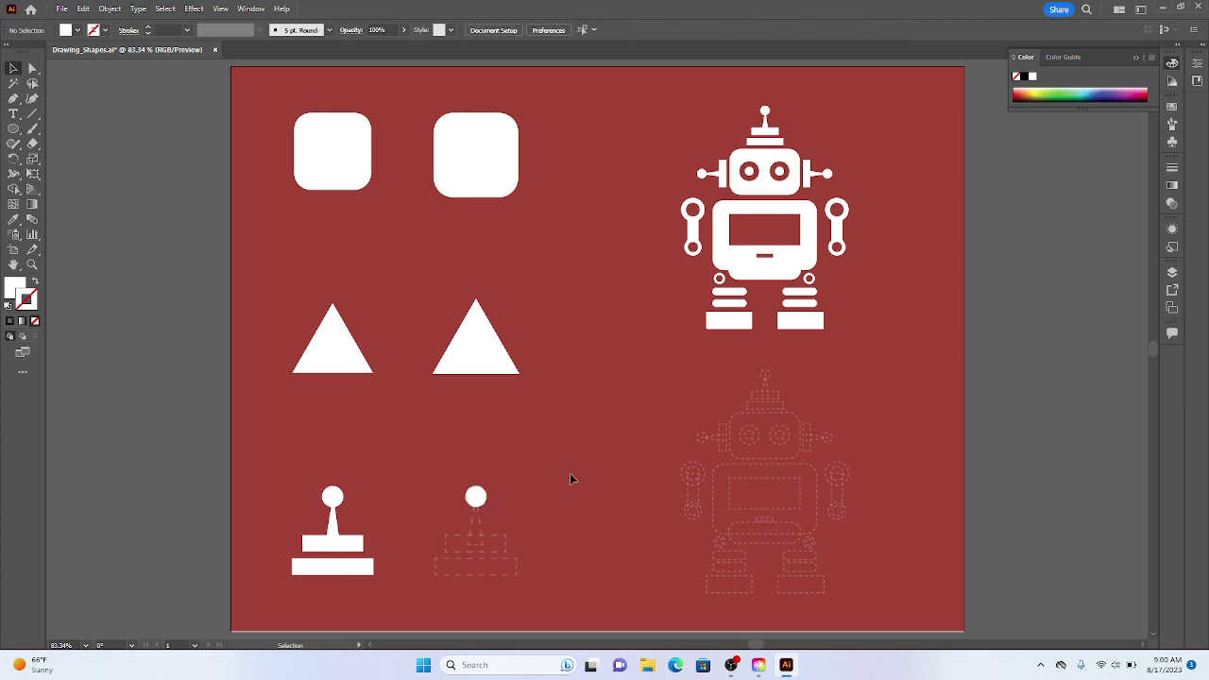
left_click(480, 495)
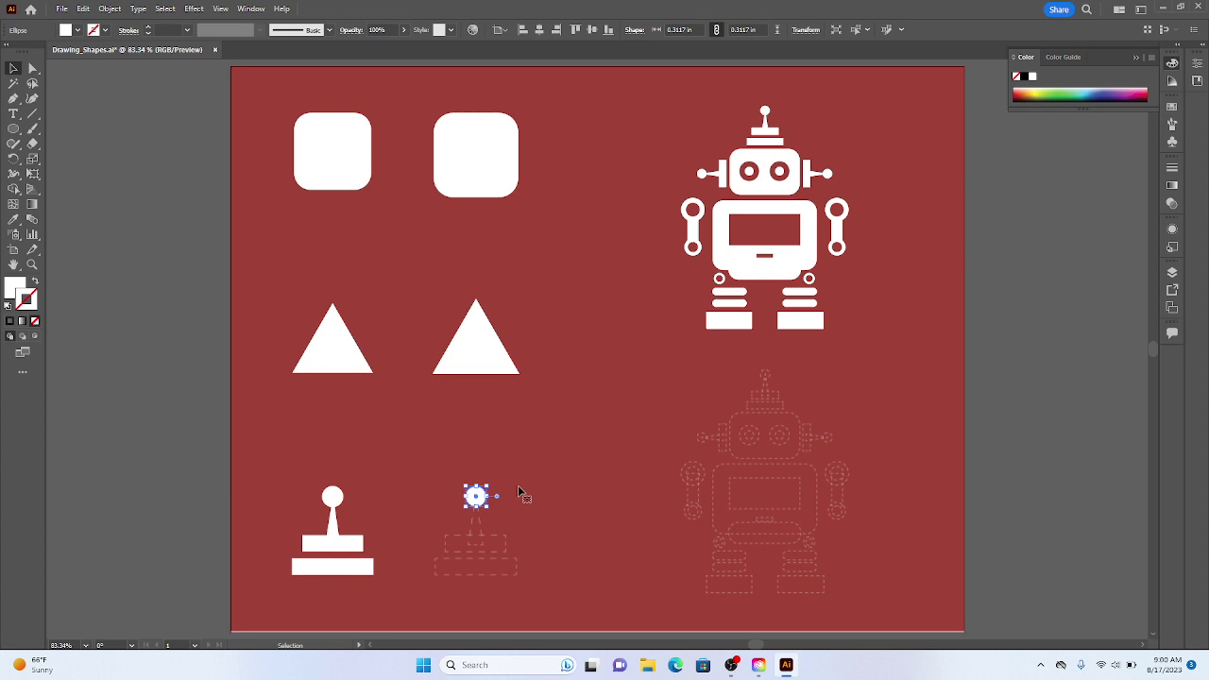
left_click(554, 480)
left_click(484, 348)
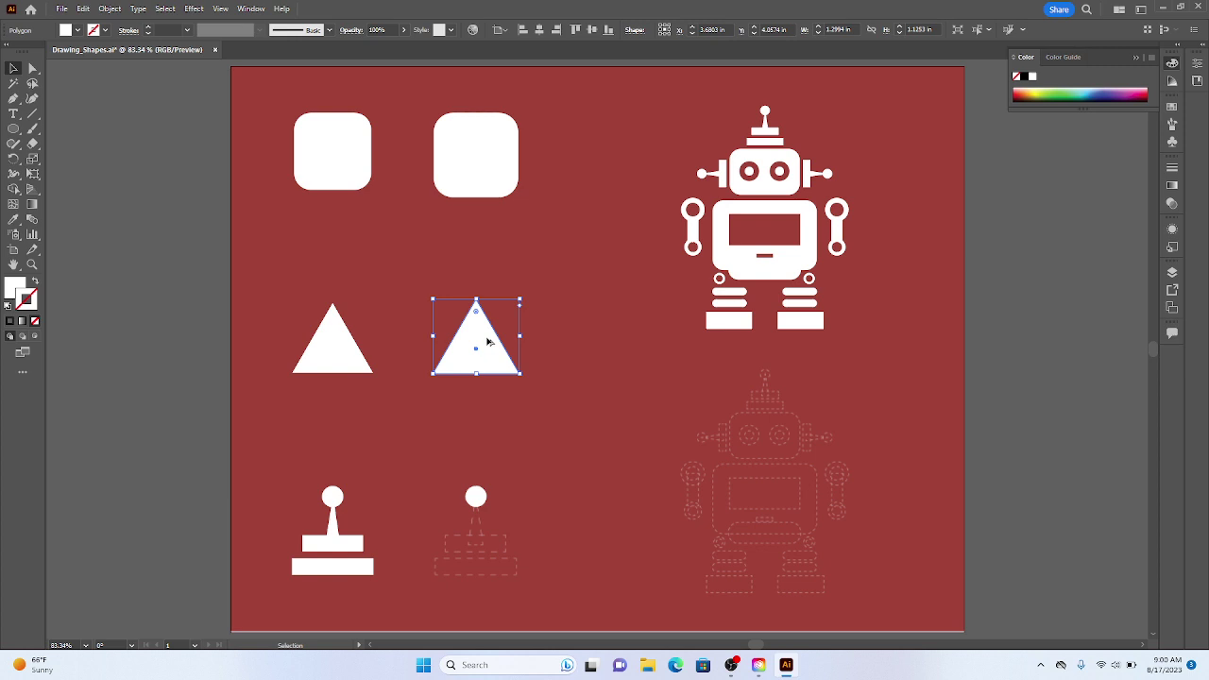
- Alt-drag a triangle copy under the circle and squeeze it to 0.19 in by 0.7608 in
left_click_drag(488, 342, 538, 510)
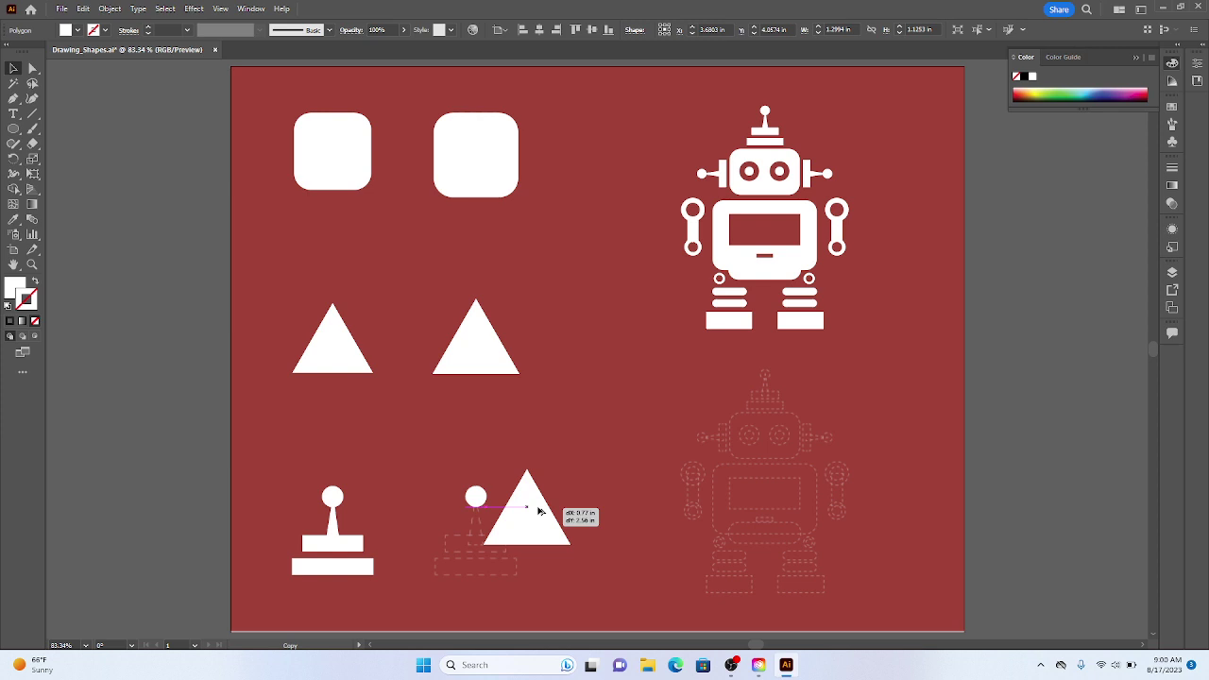
left_click_drag(539, 510, 539, 510)
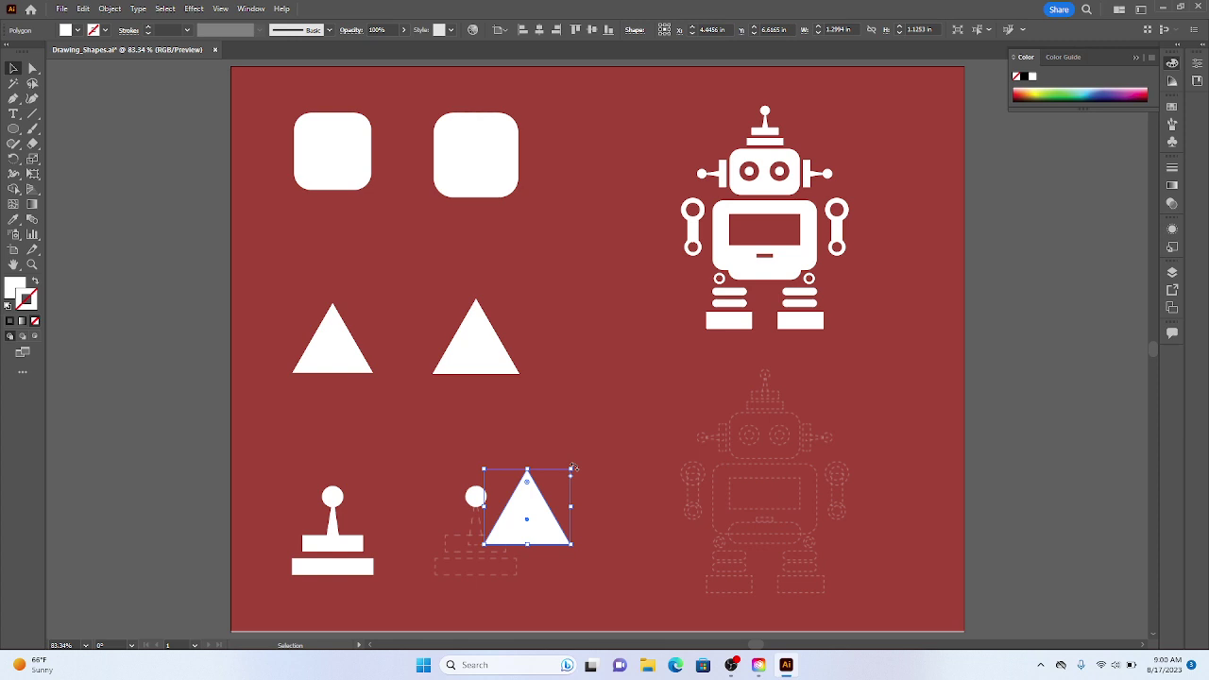
left_click_drag(570, 468, 479, 520)
left_click(517, 521)
left_click(492, 534)
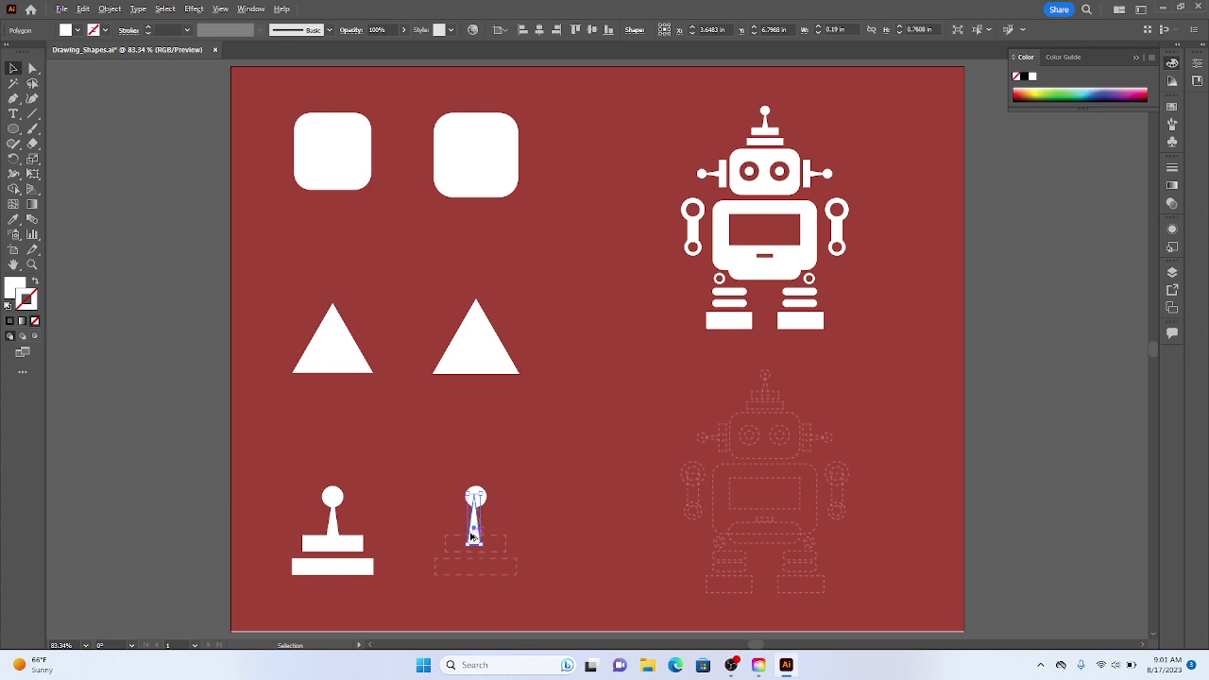
- Reposition the stem triangle under the circle and widen it slightly
scroll(474, 546, "up", 3)
scroll(486, 526, "up", 2)
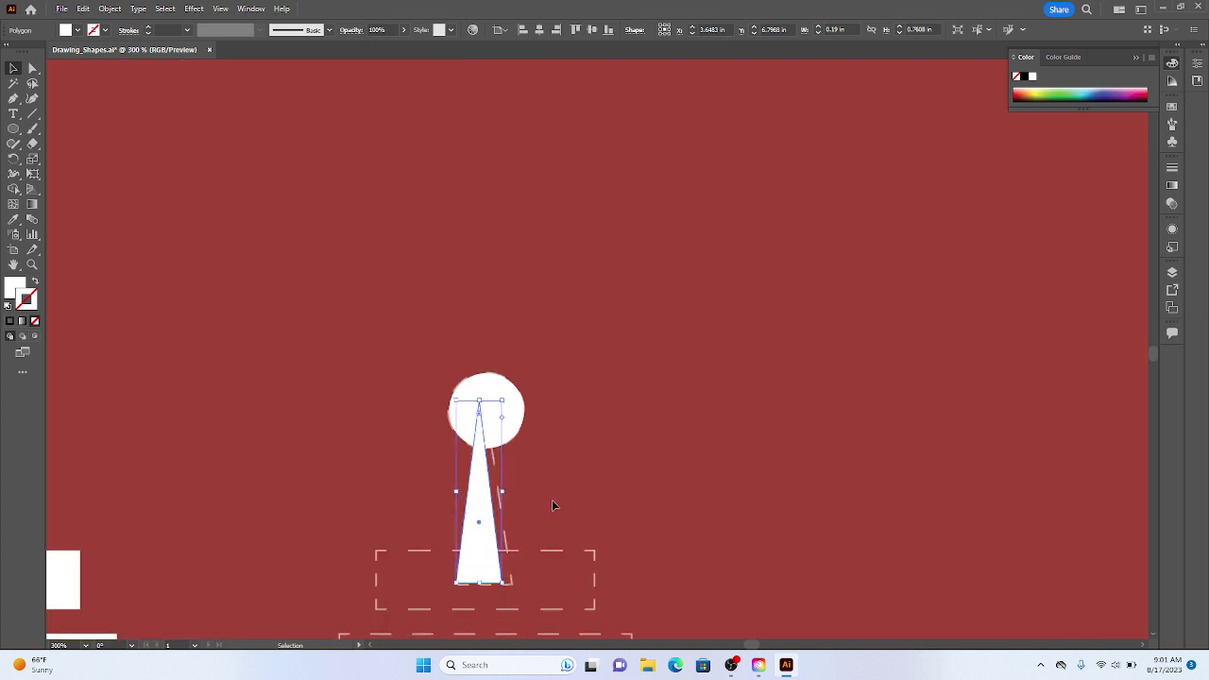
scroll(553, 505, "down", 3)
scroll(552, 505, "left", 3)
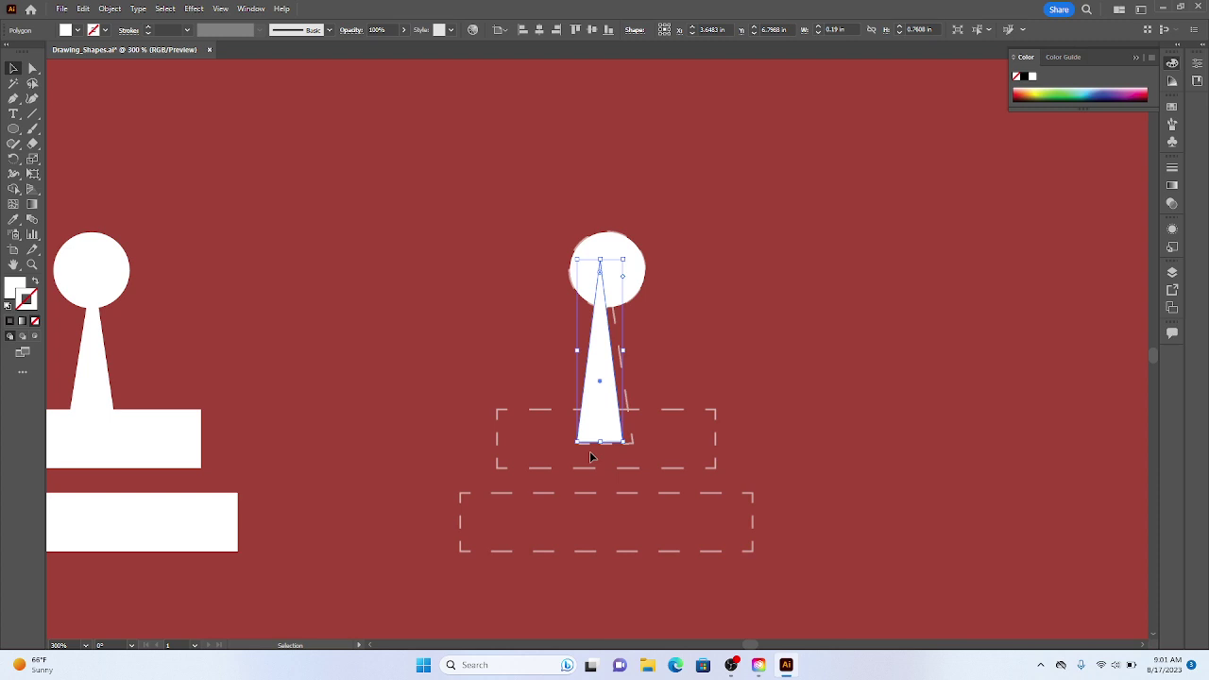
mouse_move(605, 399)
left_mouse_down()
mouse_move(699, 418)
mouse_move(763, 394)
mouse_move(612, 418)
left_mouse_up()
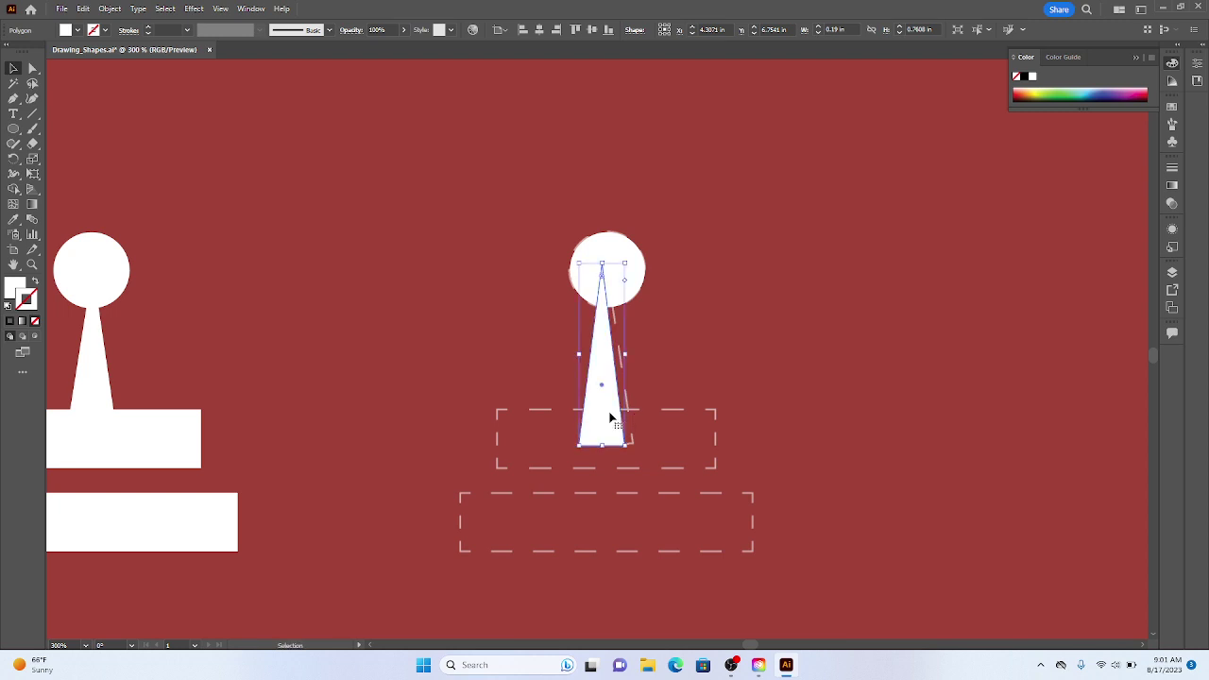
left_click_drag(624, 357, 636, 356)
left_click(693, 343)
- Centre the small circle on the stem's tip and enlarge it to about 0.32 in
double_click(624, 262)
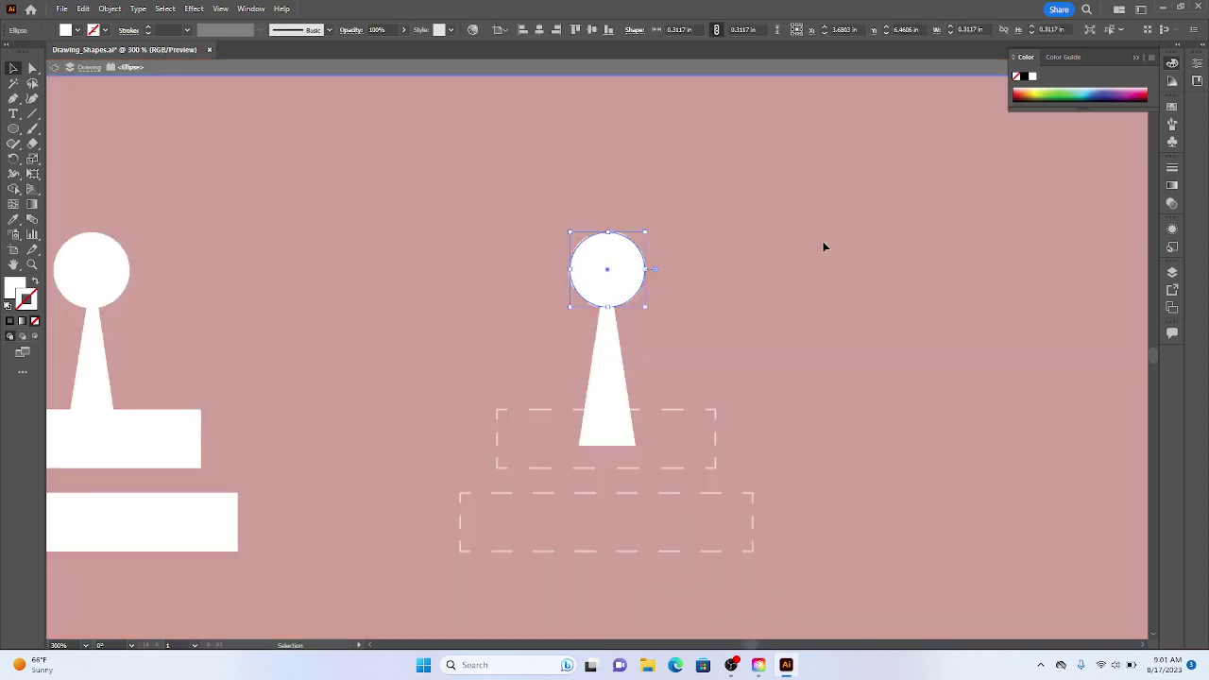
left_click(53, 70)
left_click(618, 273)
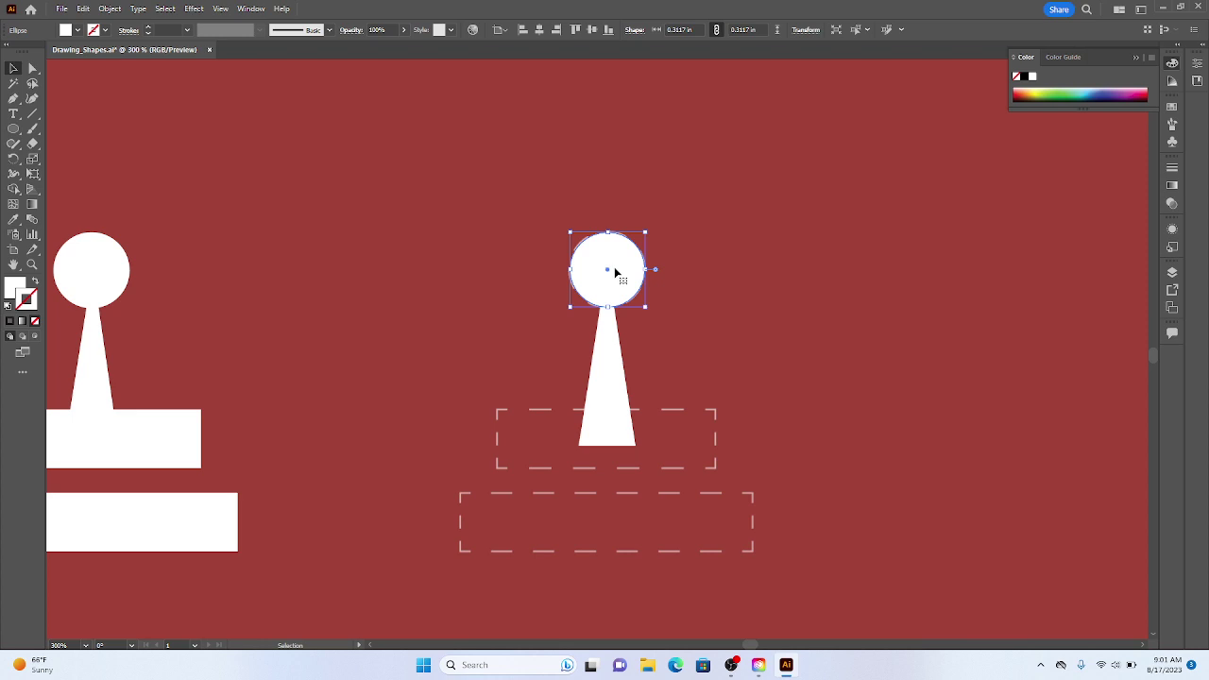
mouse_move(609, 272)
left_mouse_down()
mouse_move(761, 277)
mouse_move(607, 266)
left_mouse_up()
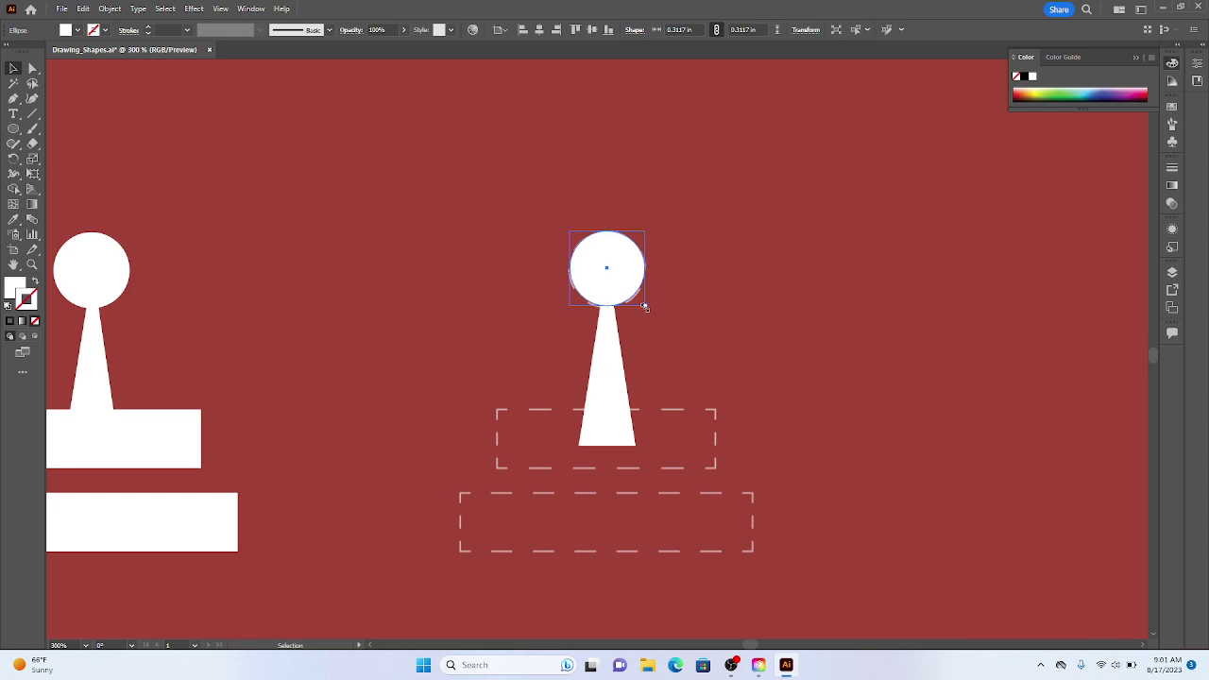
left_click_drag(645, 307, 649, 310)
left_click(708, 383)
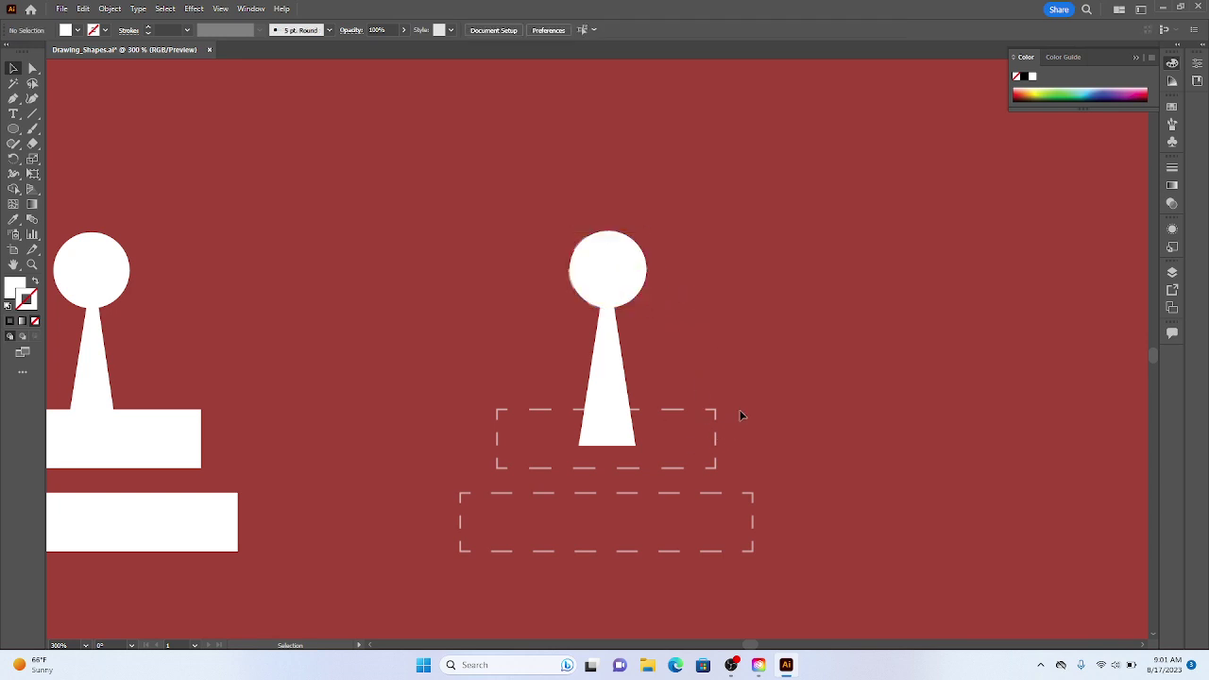
left_click_drag(699, 440, 696, 329)
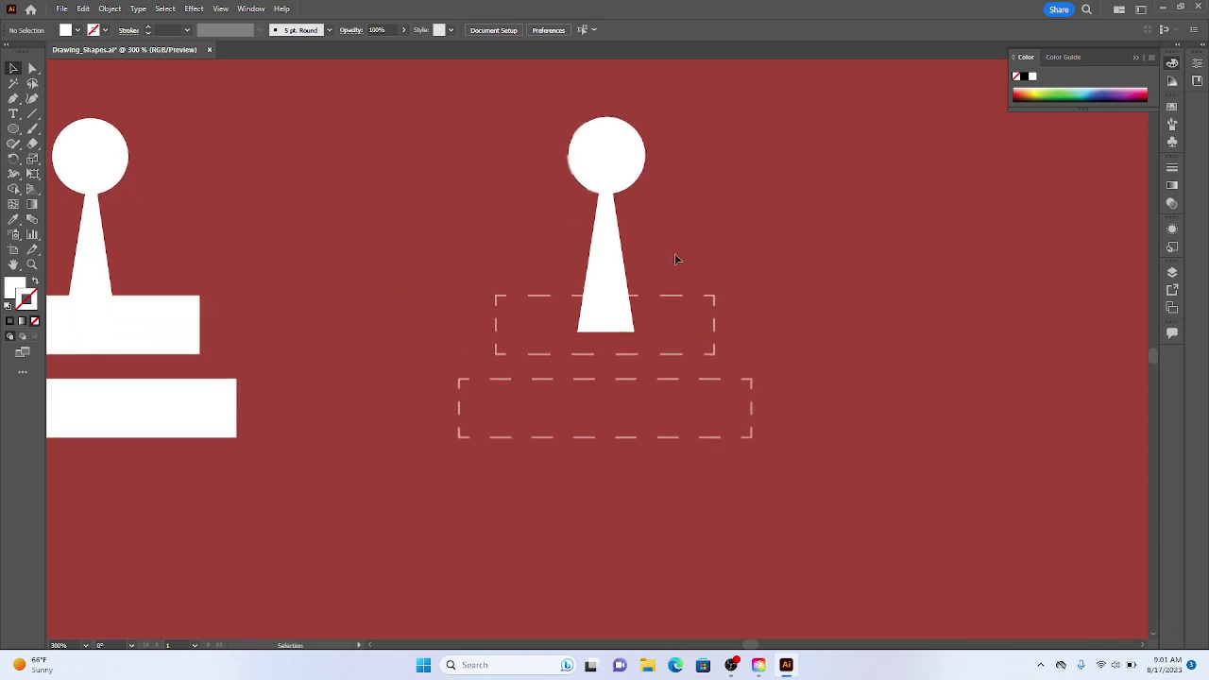
left_click_drag(675, 256, 629, 271)
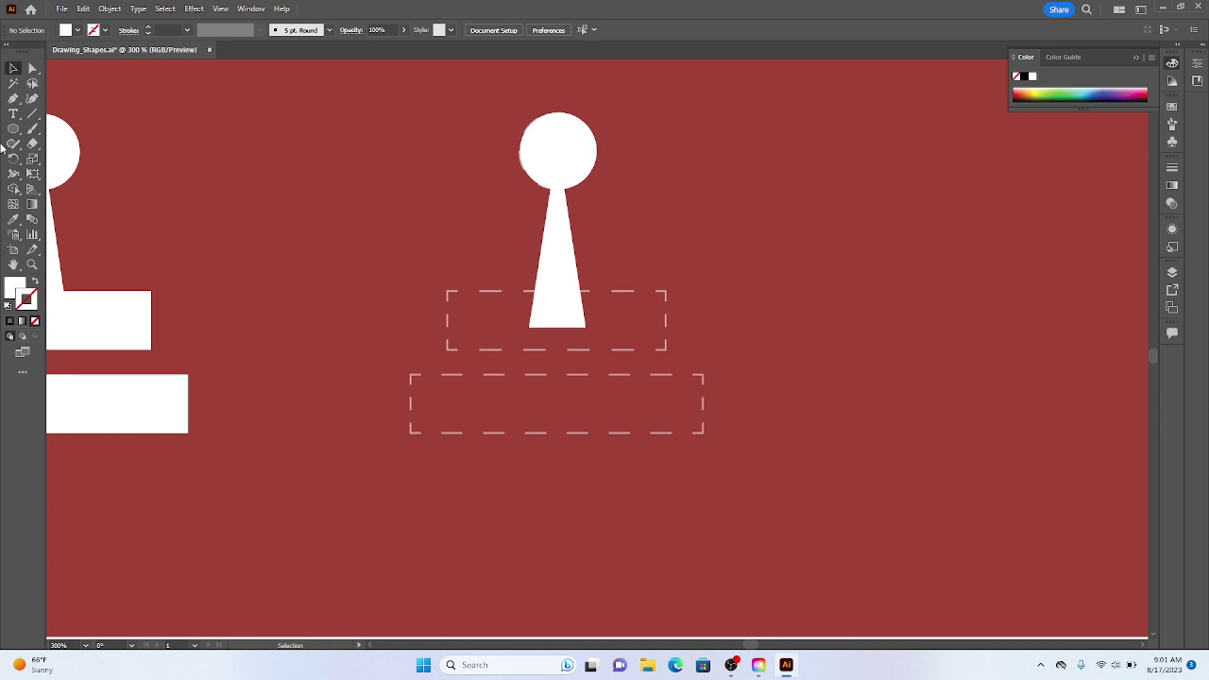
left_click_drag(14, 128, 62, 128)
left_click_drag(447, 292, 667, 352)
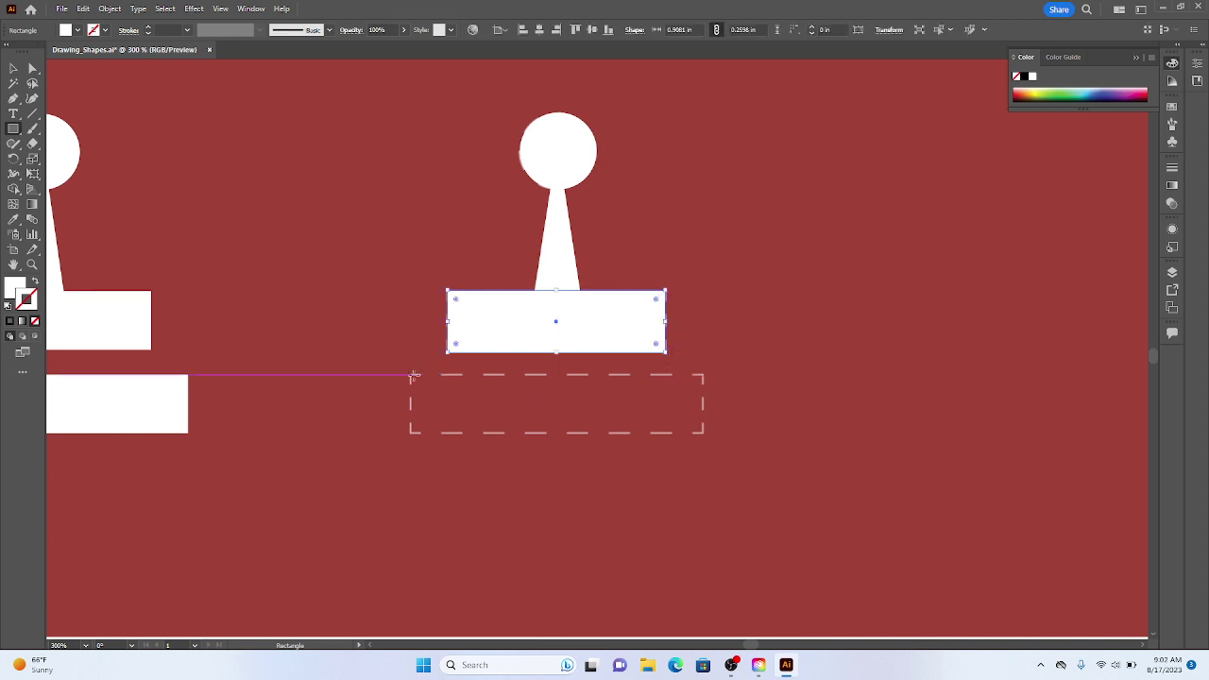
left_click_drag(410, 375, 704, 434)
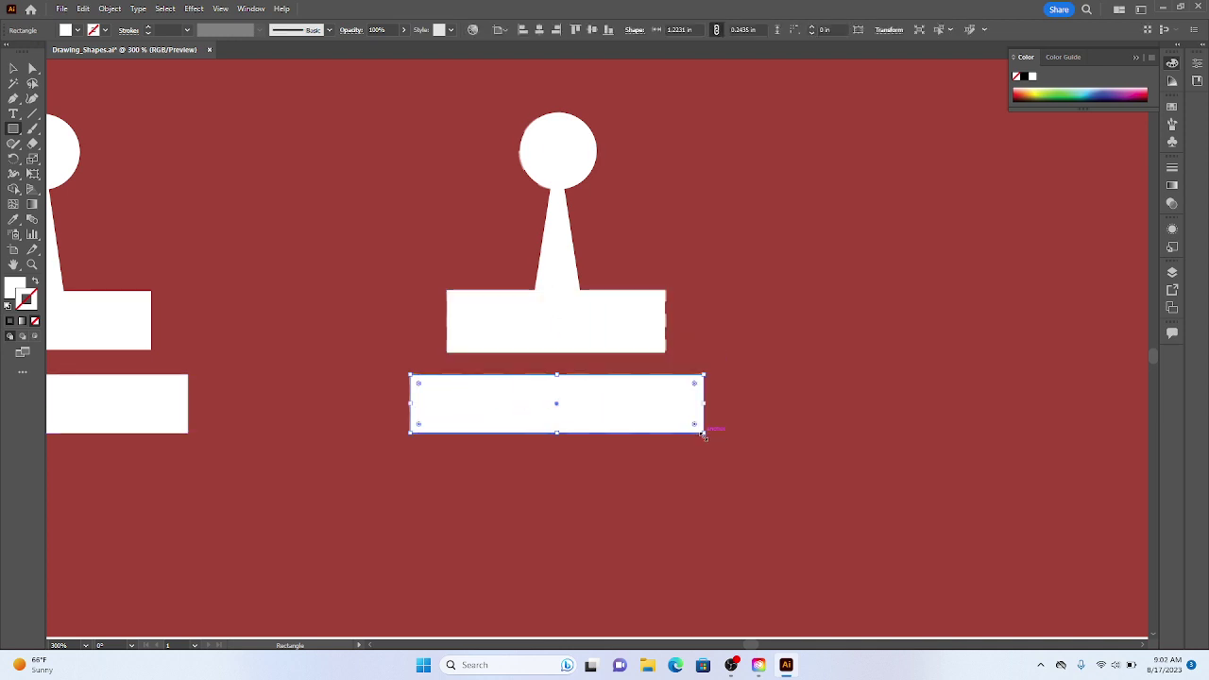
key("v")
left_click(831, 315)
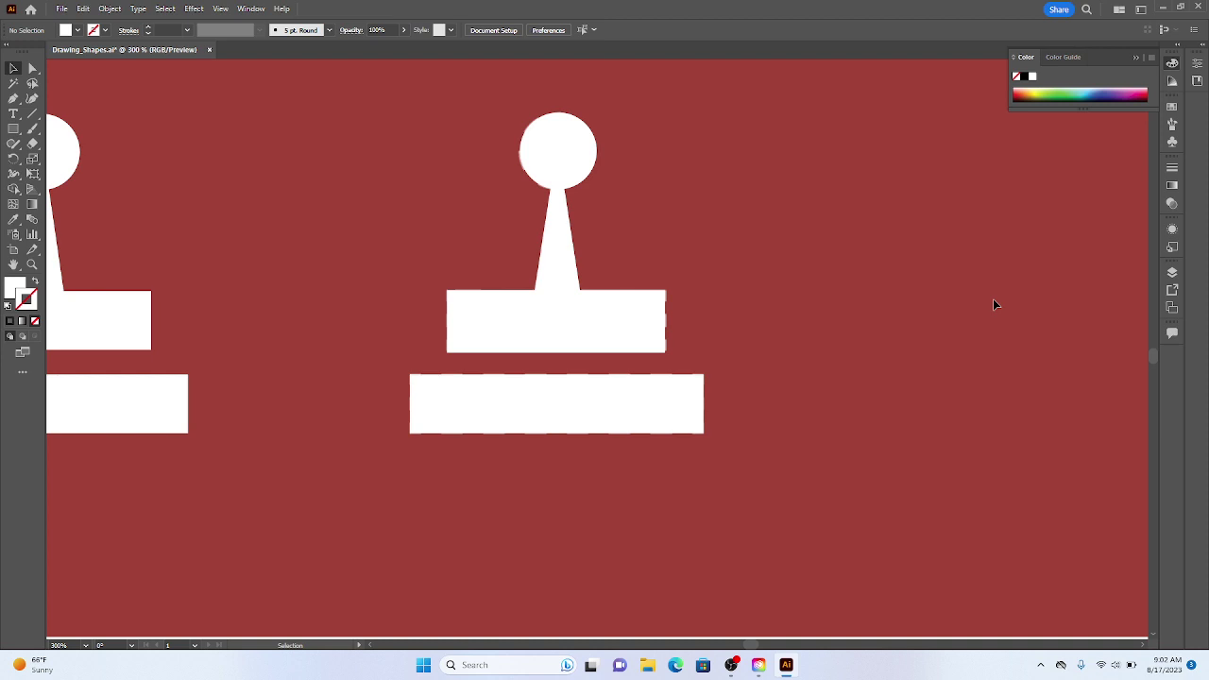
- Pan past the stamp shapes to the faint robot outline and zoom its head to 400%
left_click_drag(998, 283, 821, 391)
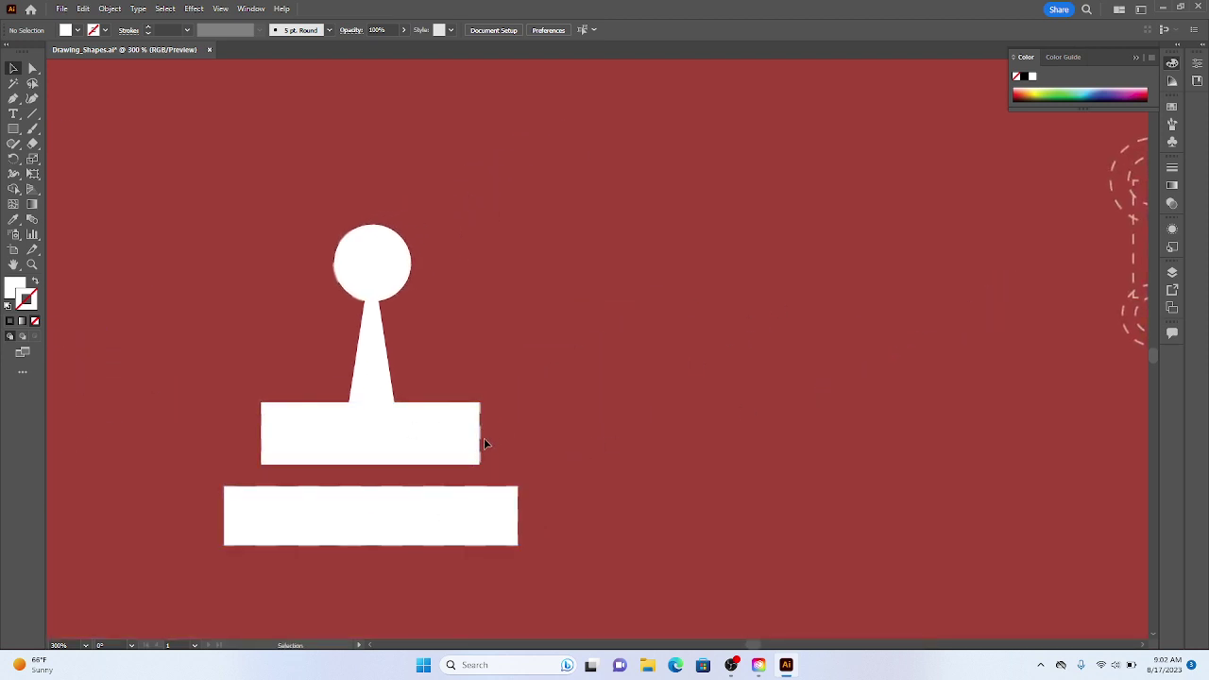
scroll(482, 439, "up", 6, "alt")
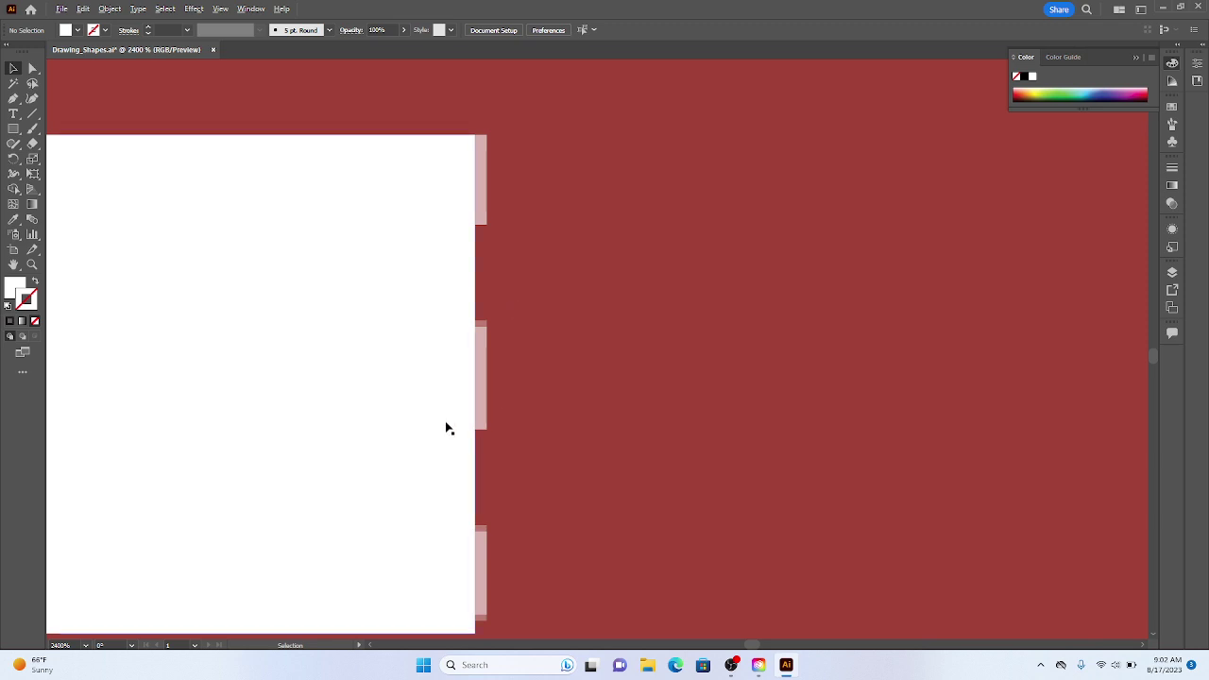
scroll(528, 356, "down", 9, "alt")
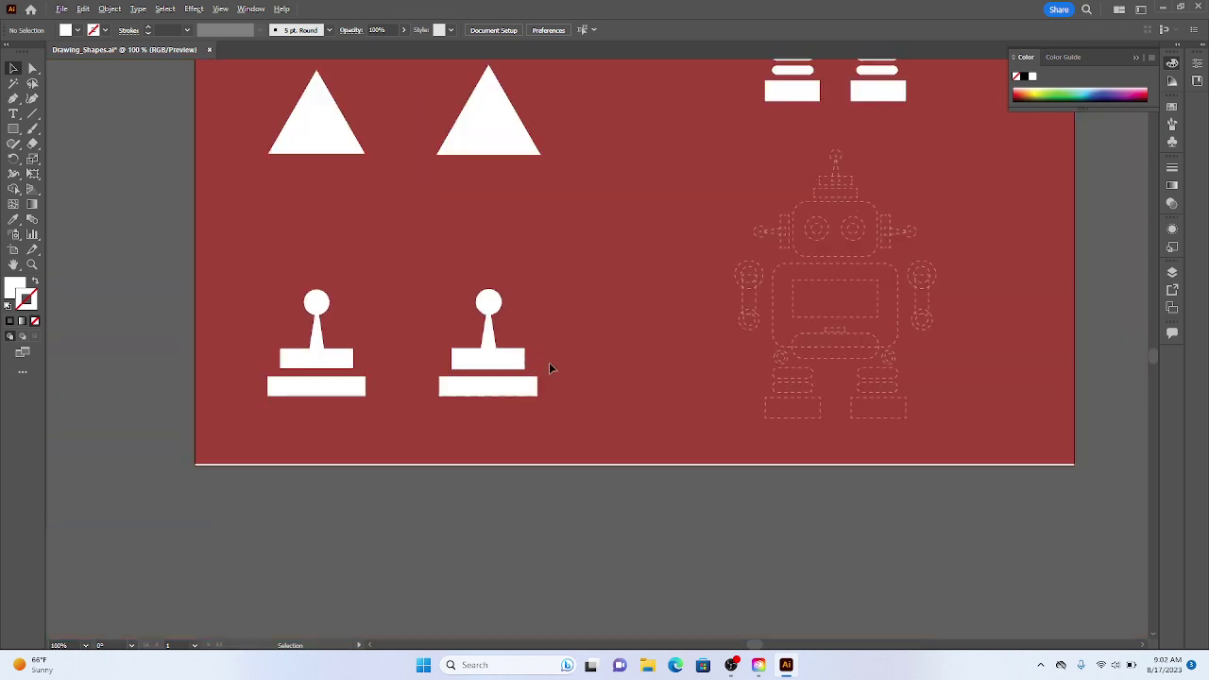
left_click_drag(835, 332, 598, 308)
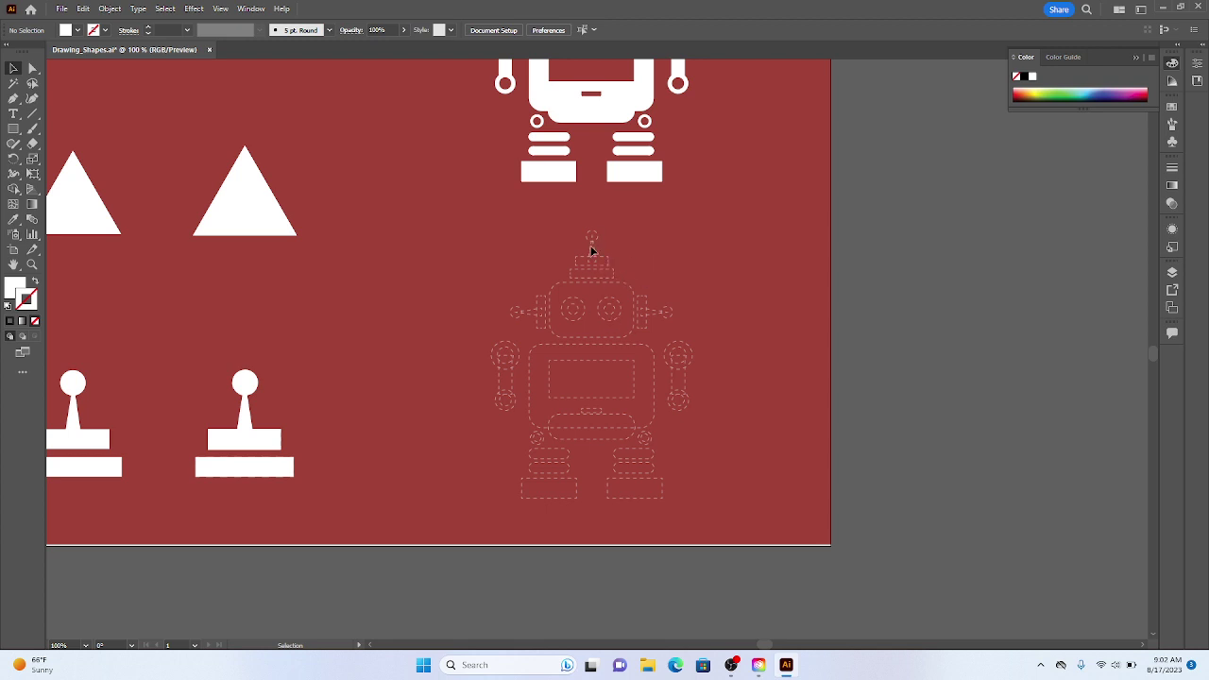
scroll(592, 250, "up", 5)
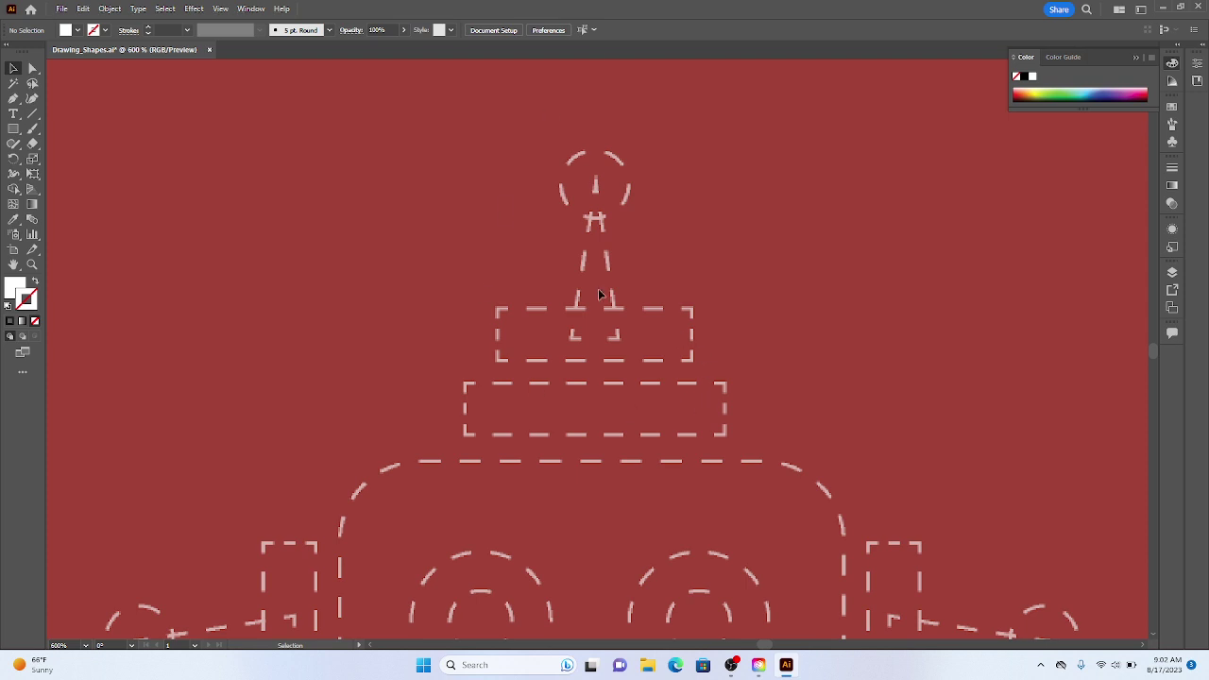
scroll(667, 386, "down", 10)
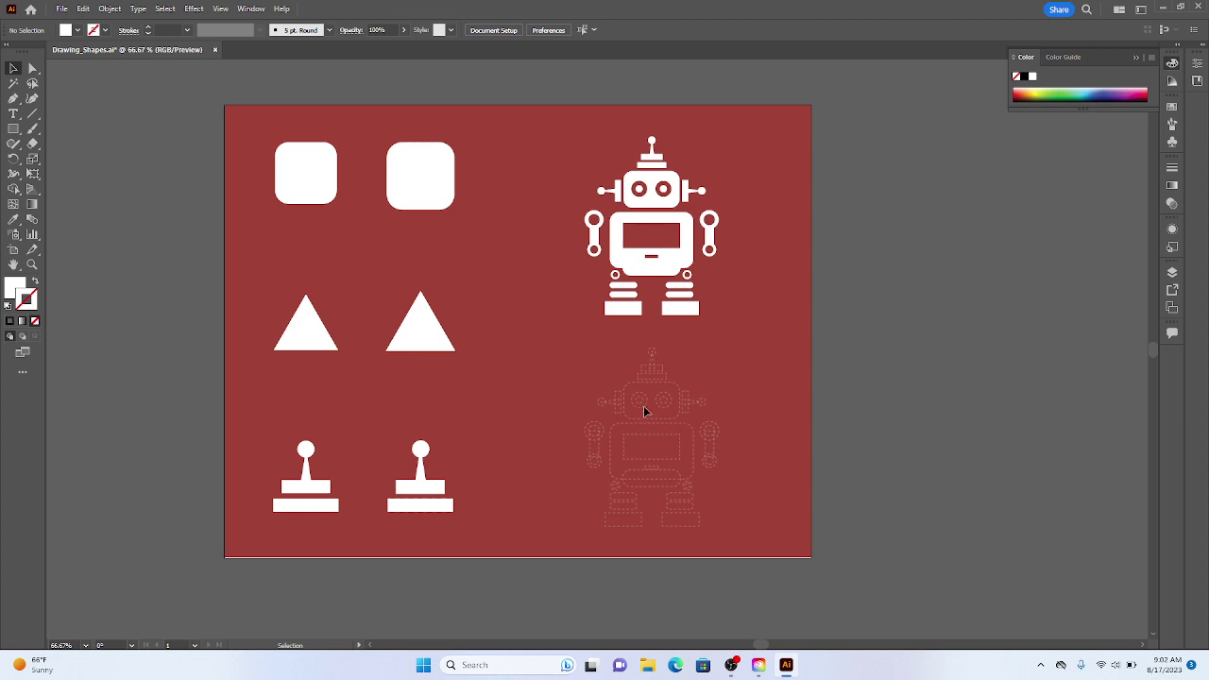
scroll(648, 393, "down", 2)
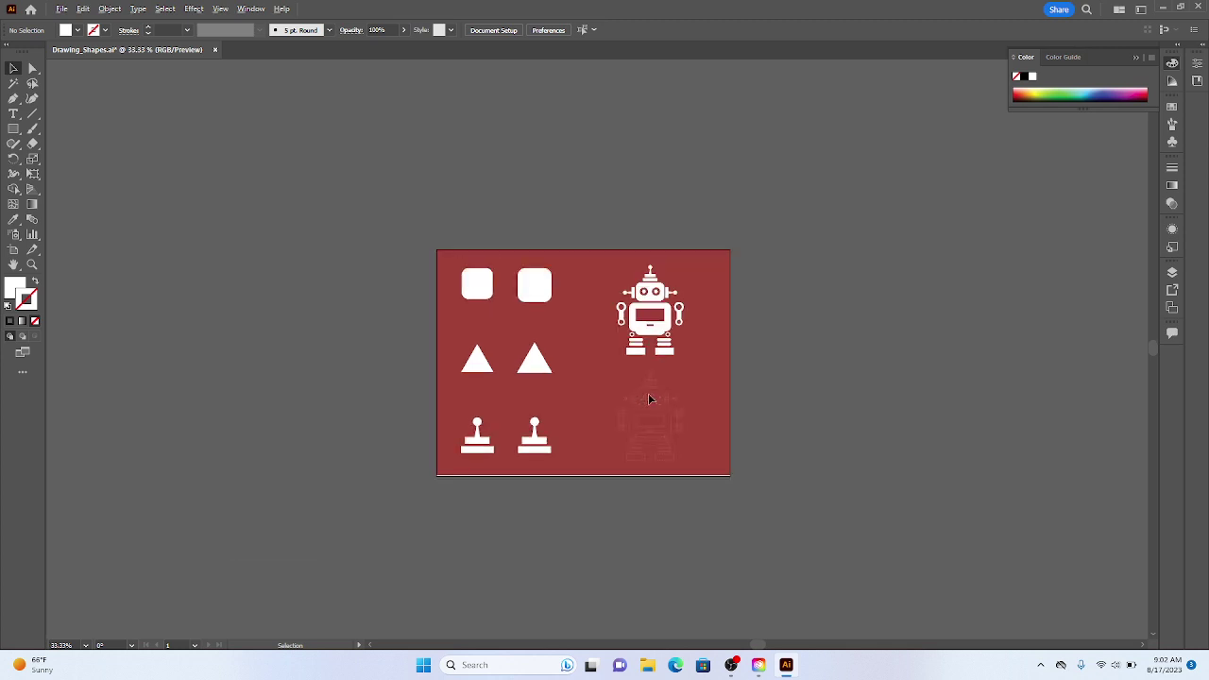
scroll(648, 393, "up", 7)
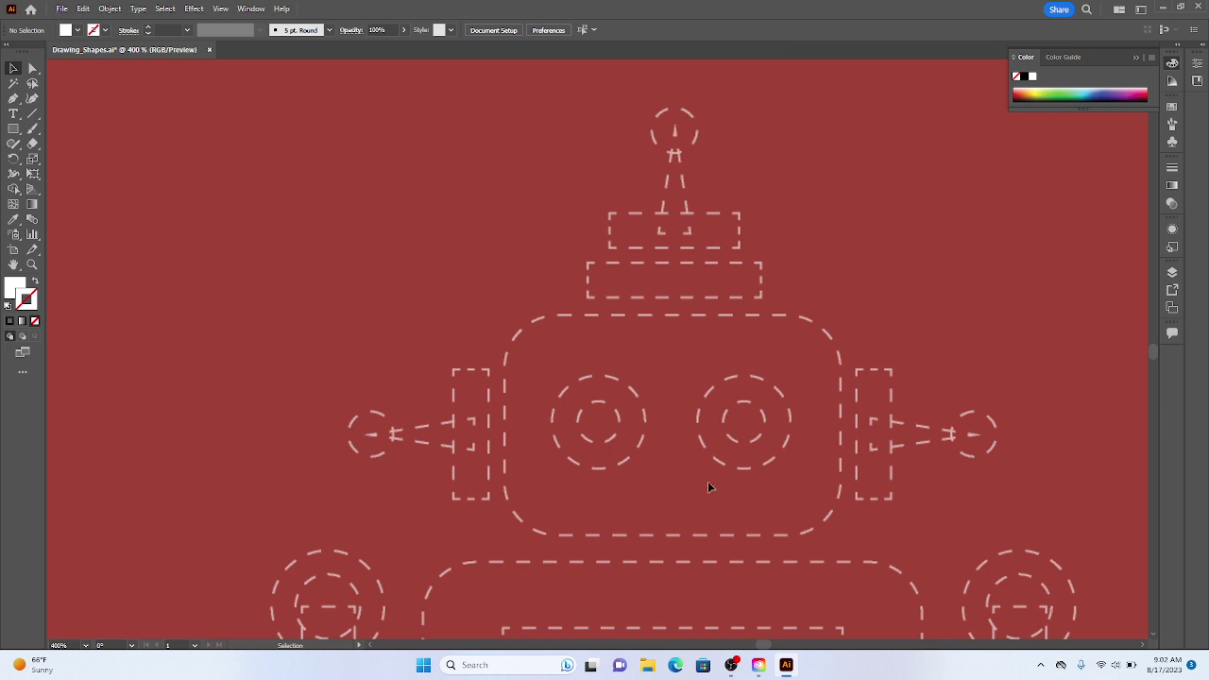
- Draw a rectangle over the robot head outline and round all its corners
left_click_drag(708, 486, 680, 424)
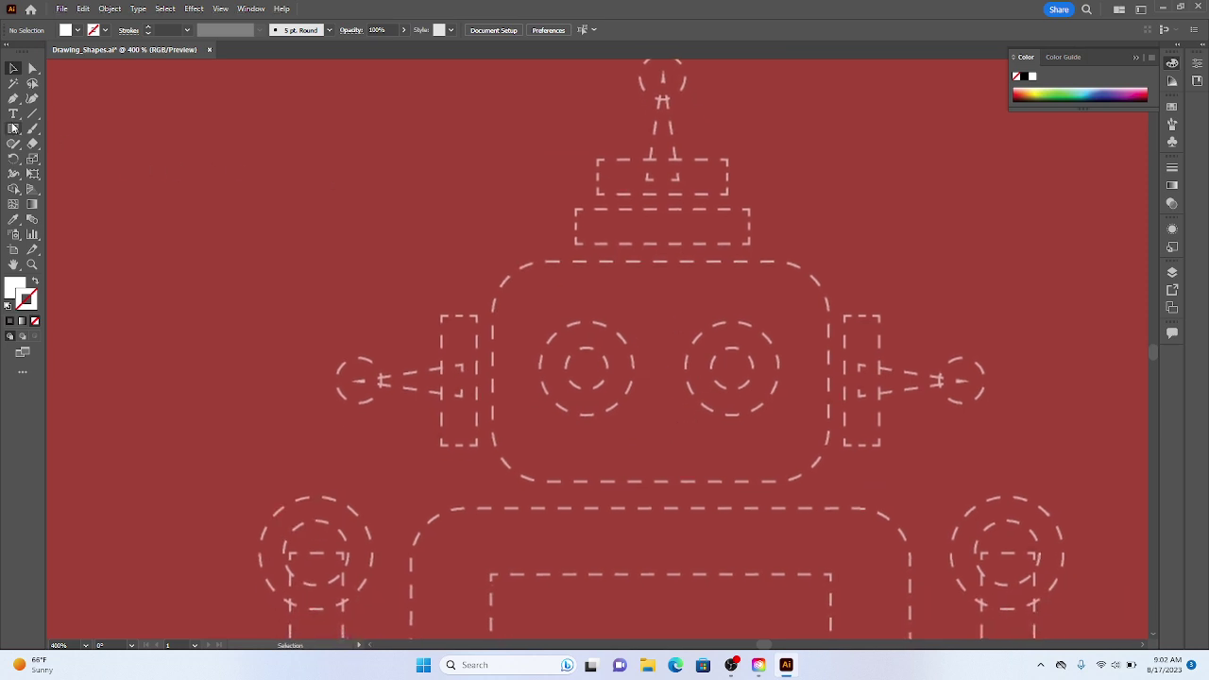
left_click(14, 129)
left_click_drag(489, 256, 833, 488)
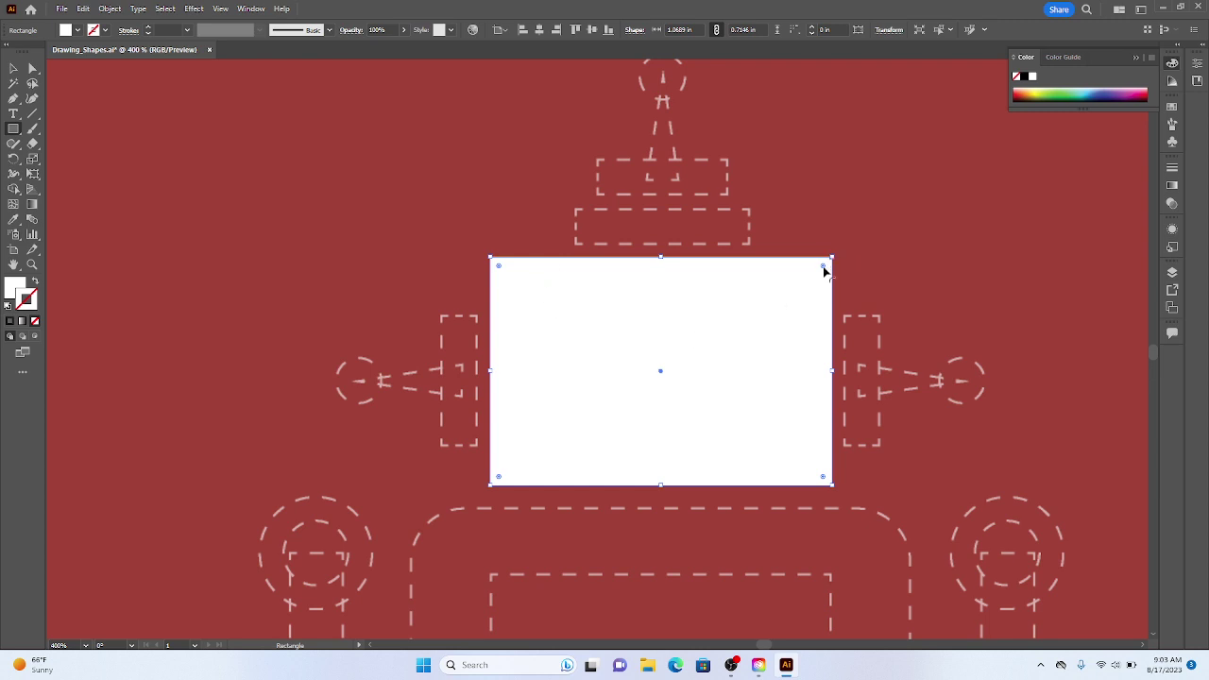
left_click_drag(824, 269, 792, 350)
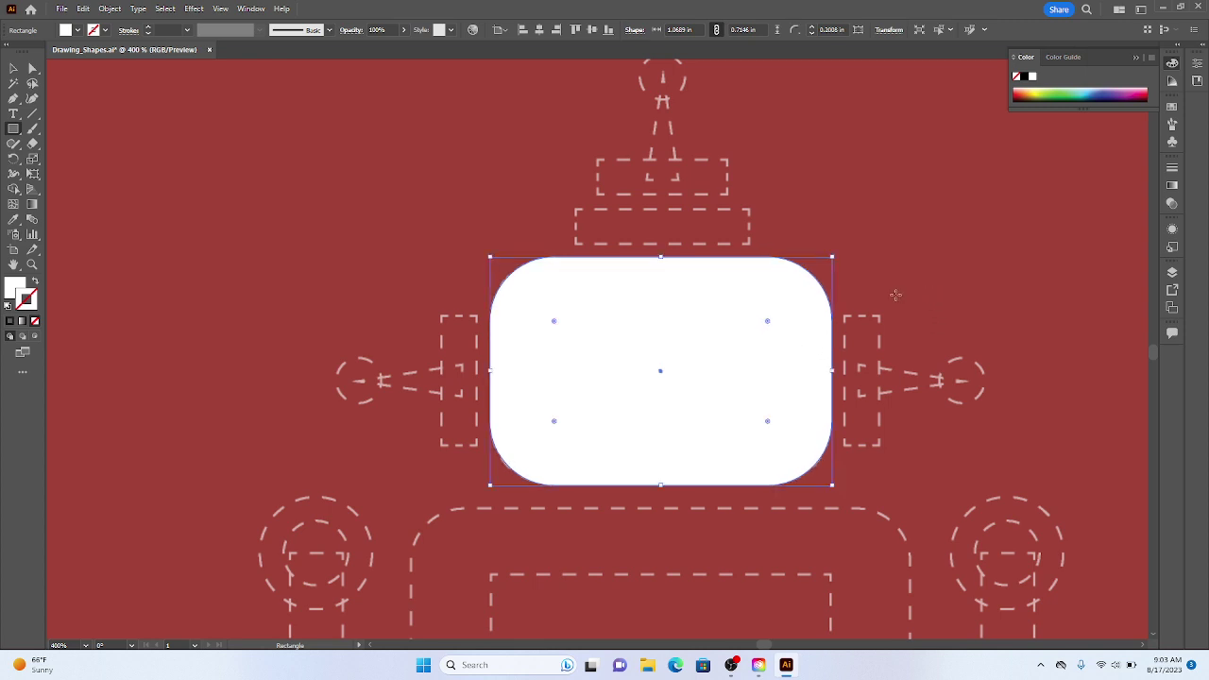
- Make the rectangle a white outline with no fill and fit it to about 1.0591 × 0.689 in
left_click(13, 68)
left_click(302, 157)
left_click(668, 309)
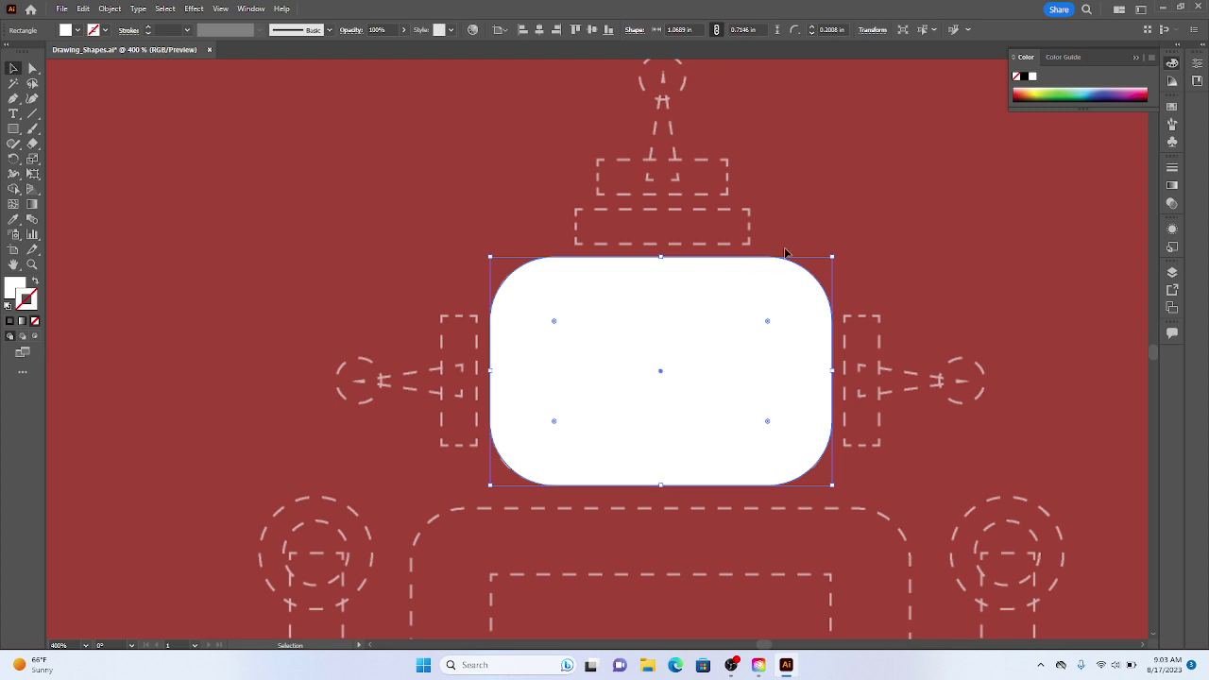
key("shift+x")
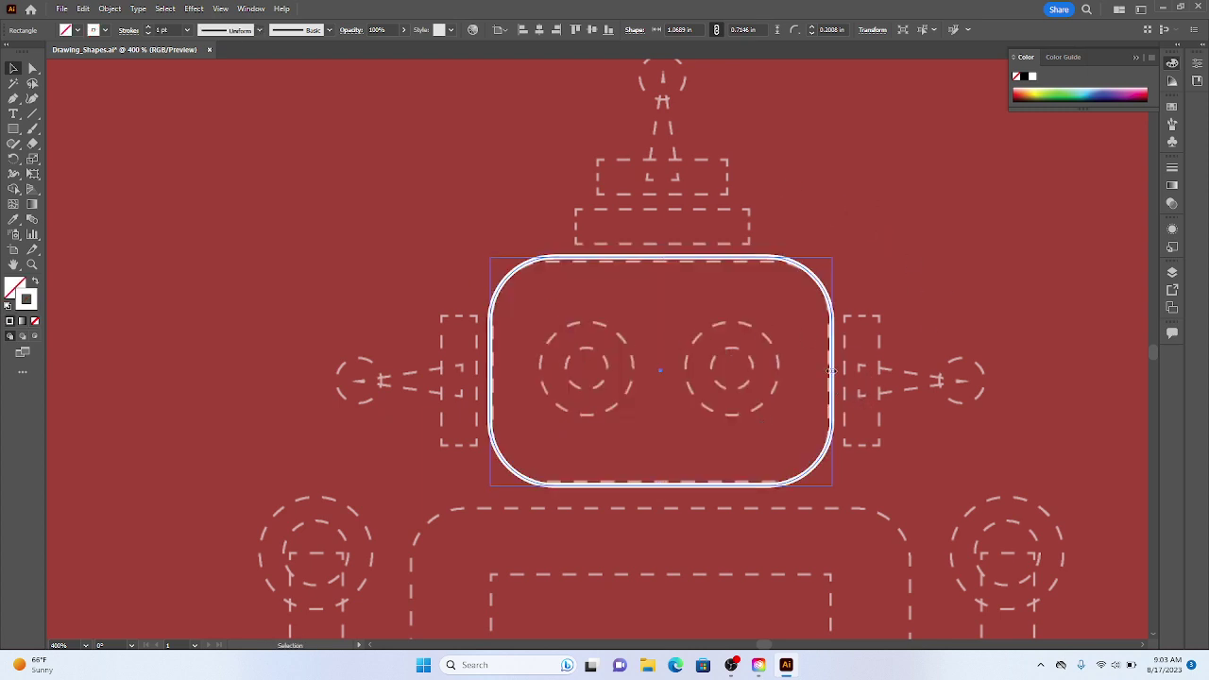
left_click_drag(831, 371, 829, 372)
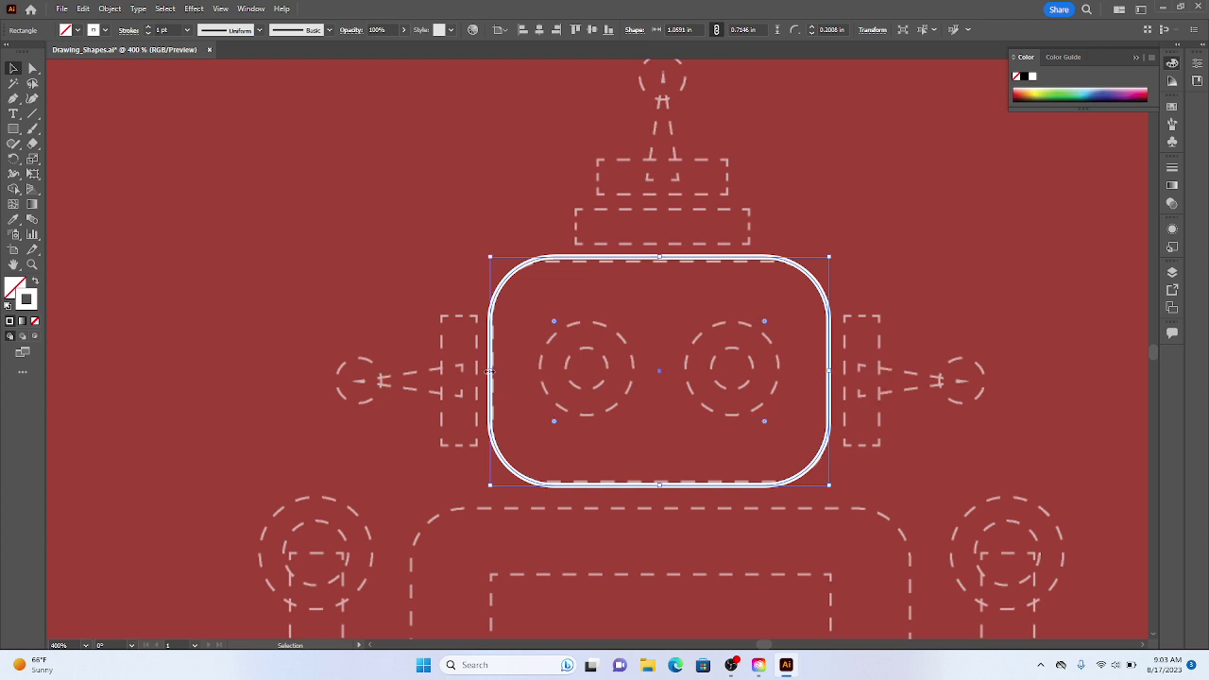
left_click_drag(490, 371, 489, 371)
left_click_drag(660, 256, 662, 262)
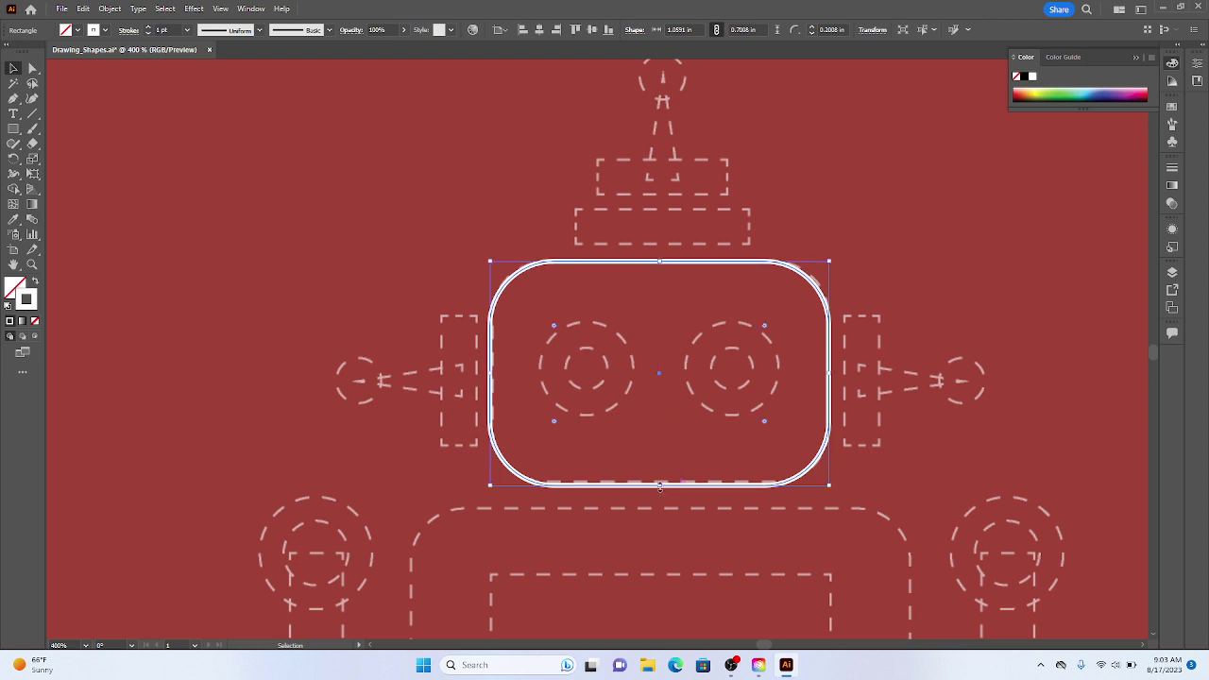
left_click_drag(660, 486, 659, 482)
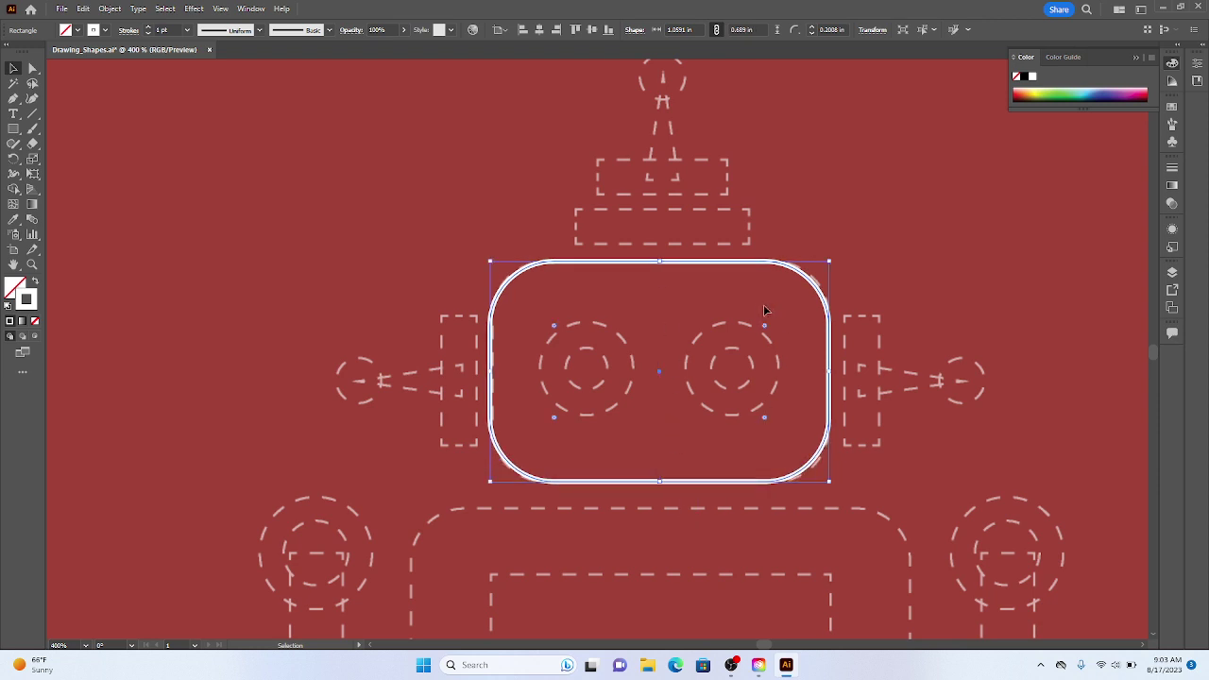
left_click(808, 230)
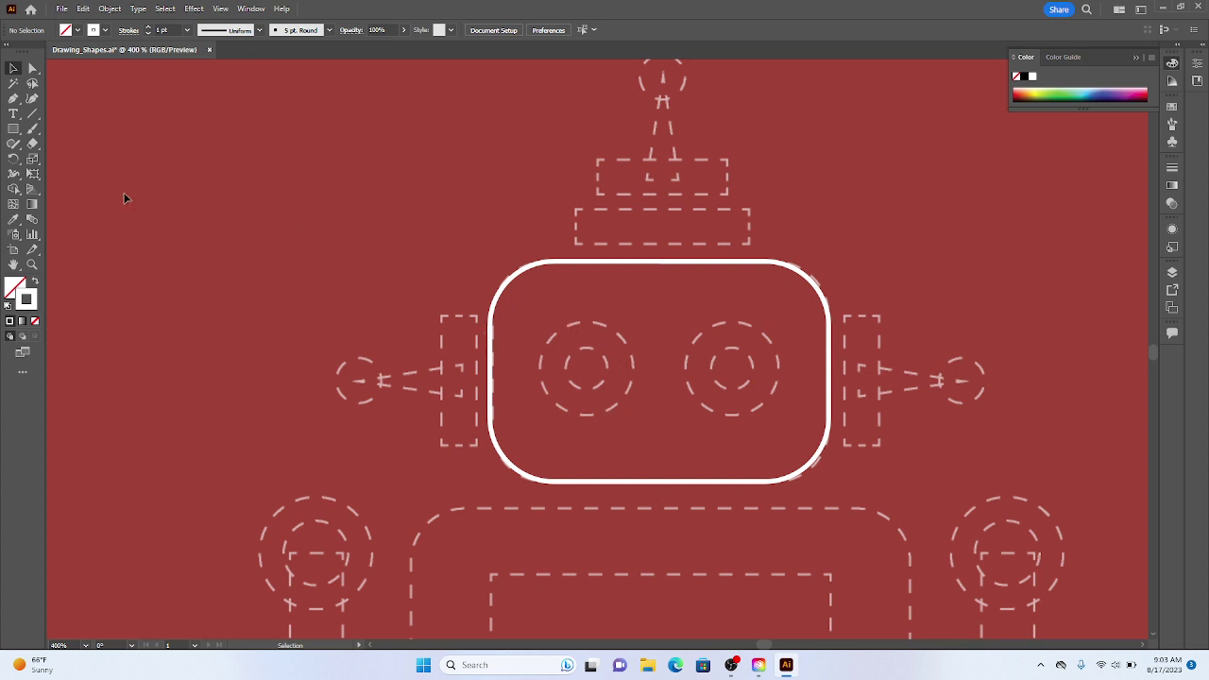
- Draw a circle about 0.2953 in wide over the left eye's outer ring, nudged up slightly
left_click_drag(16, 134, 76, 160)
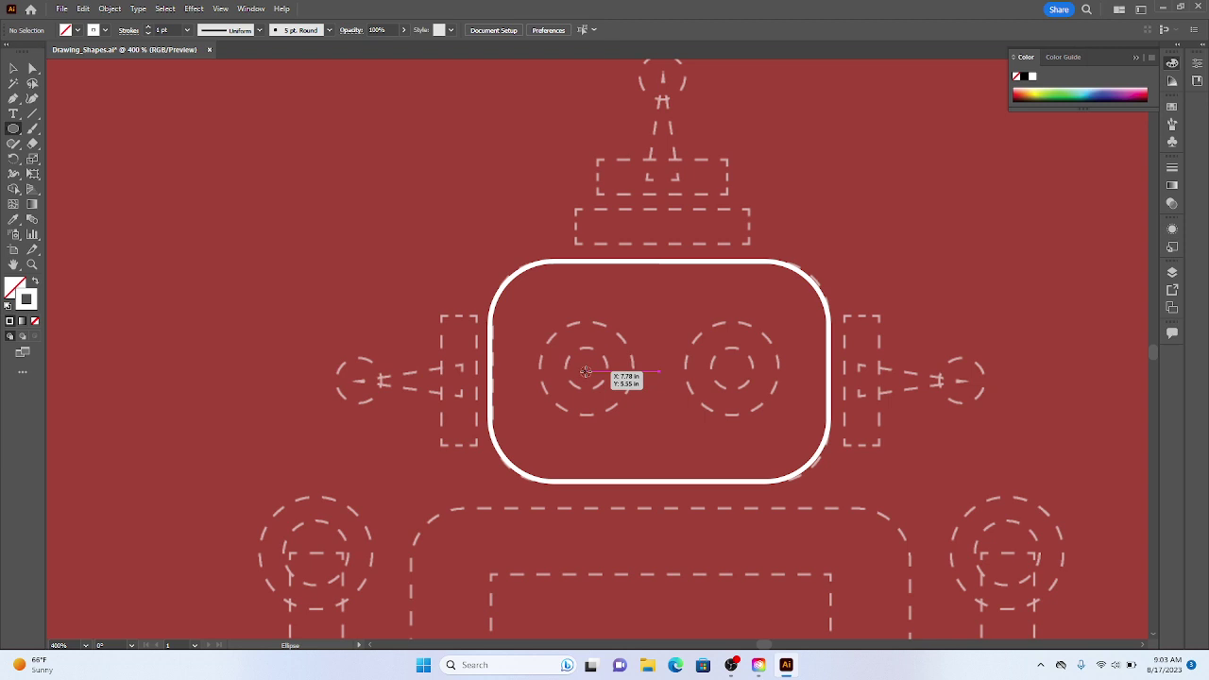
left_click_drag(586, 371, 625, 418)
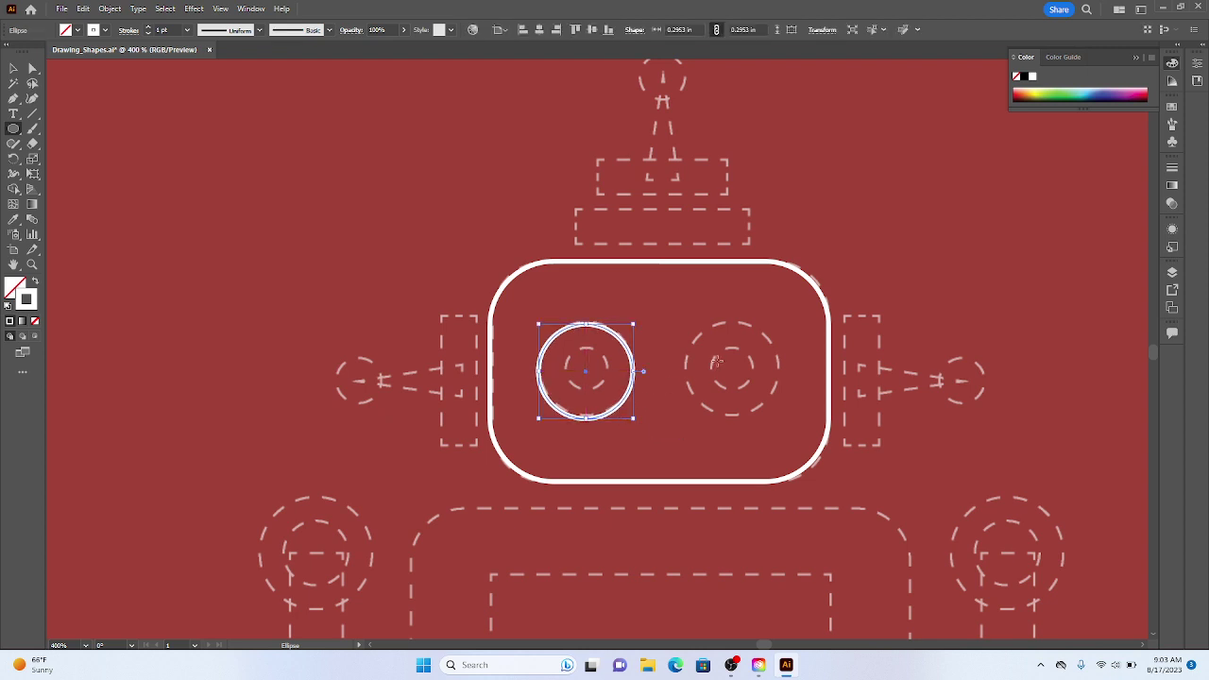
key("Up")
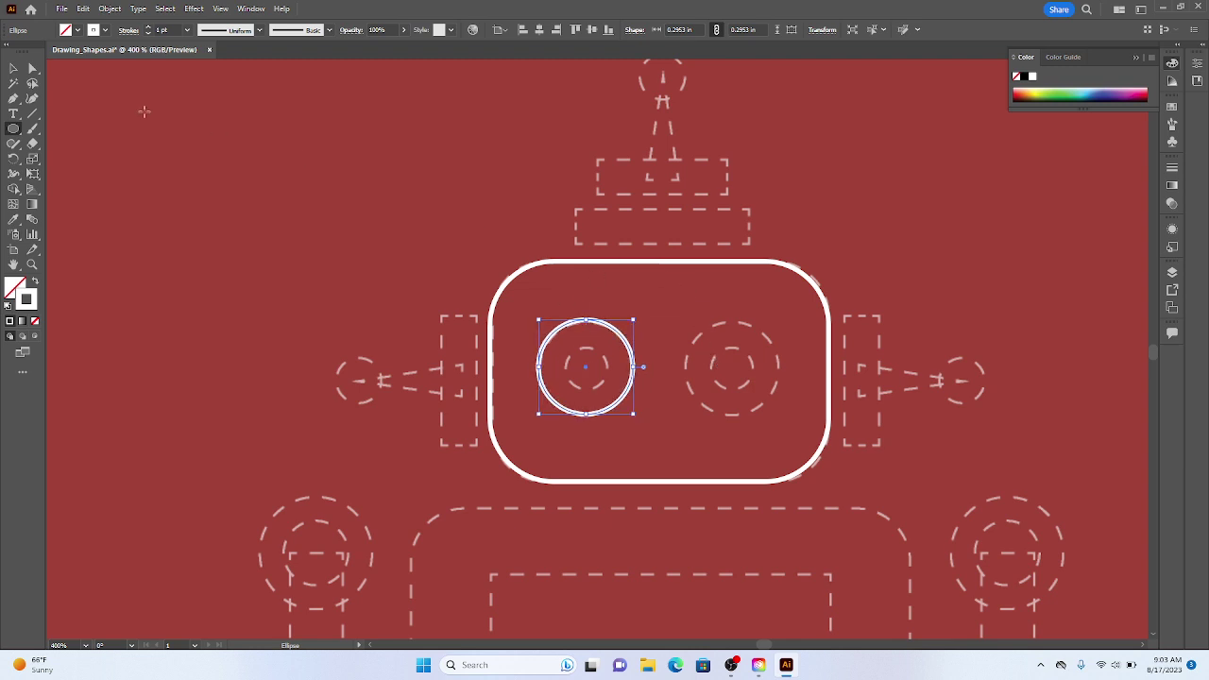
left_click(13, 68)
left_click(363, 286)
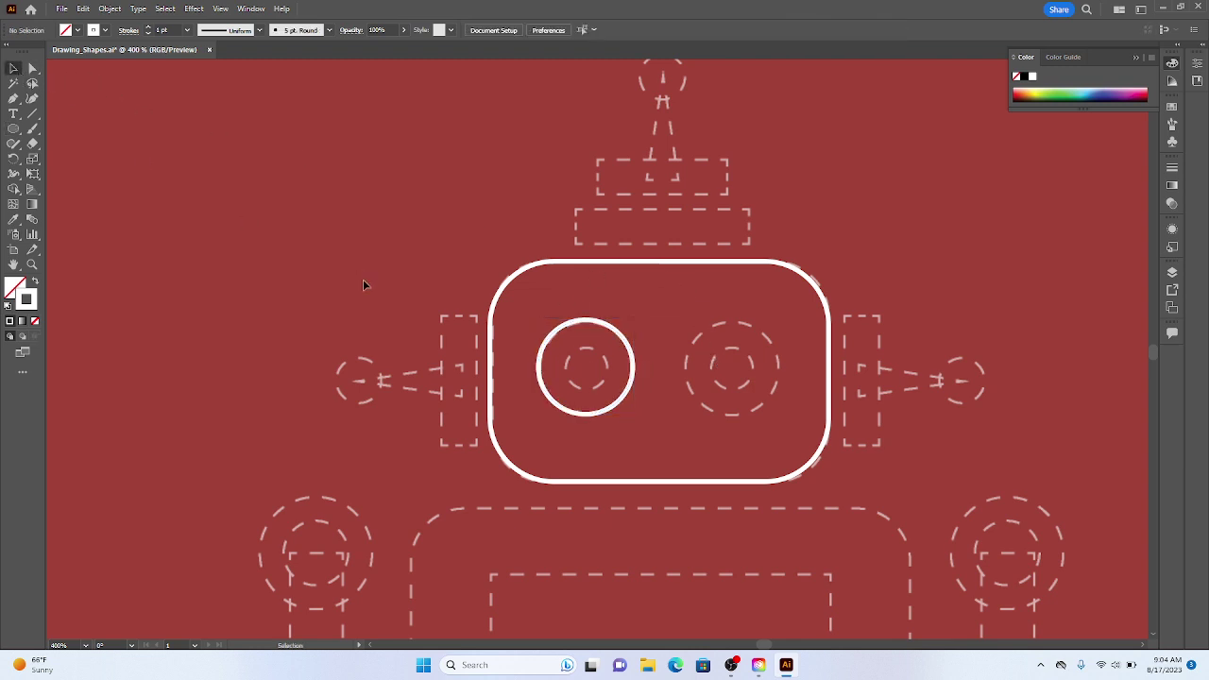
left_click(619, 332)
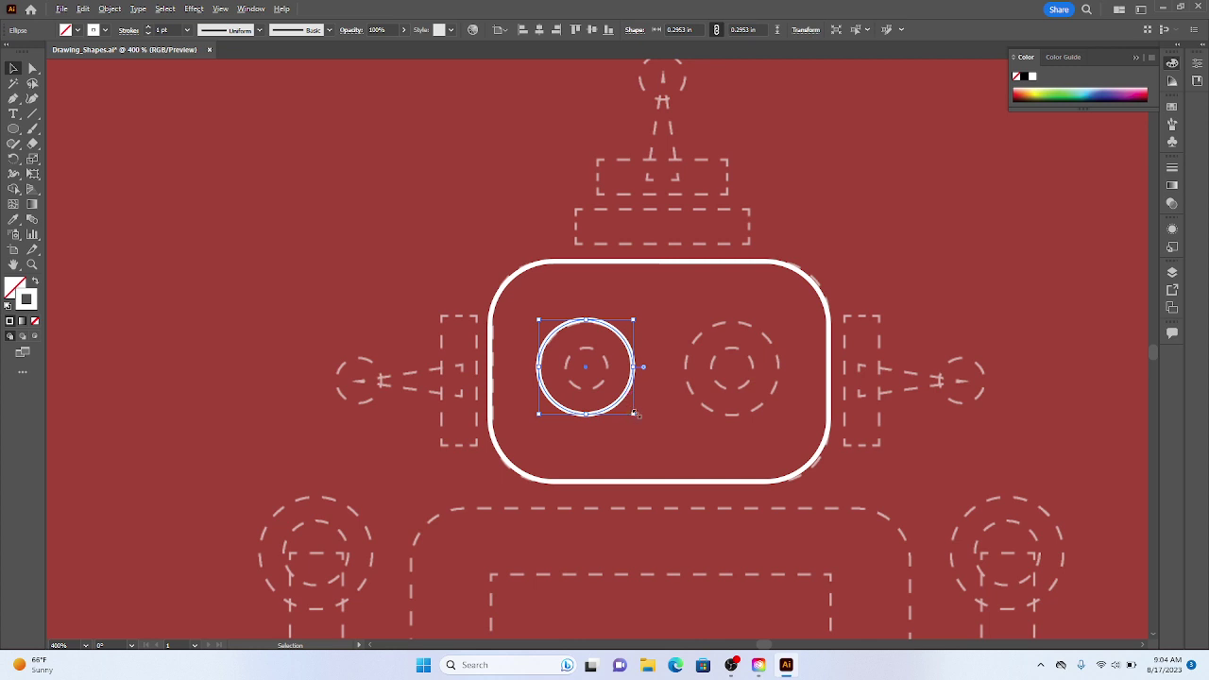
left_click_drag(635, 413, 608, 389)
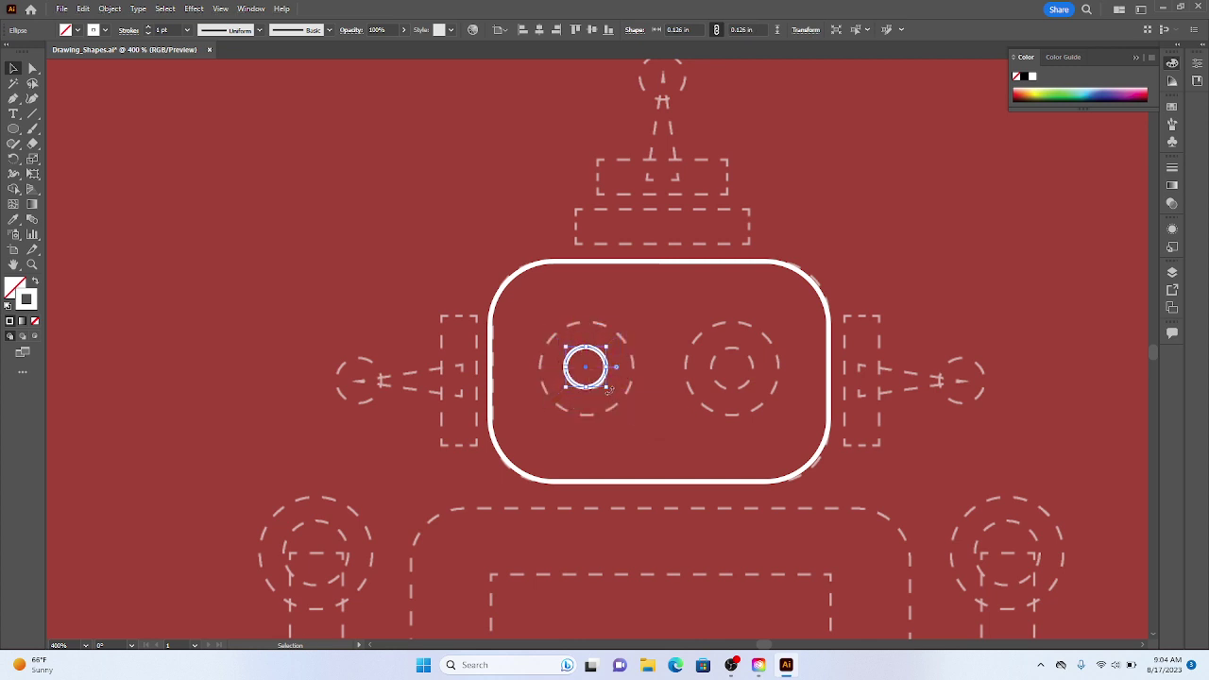
key("ctrl+z")
left_click(656, 394)
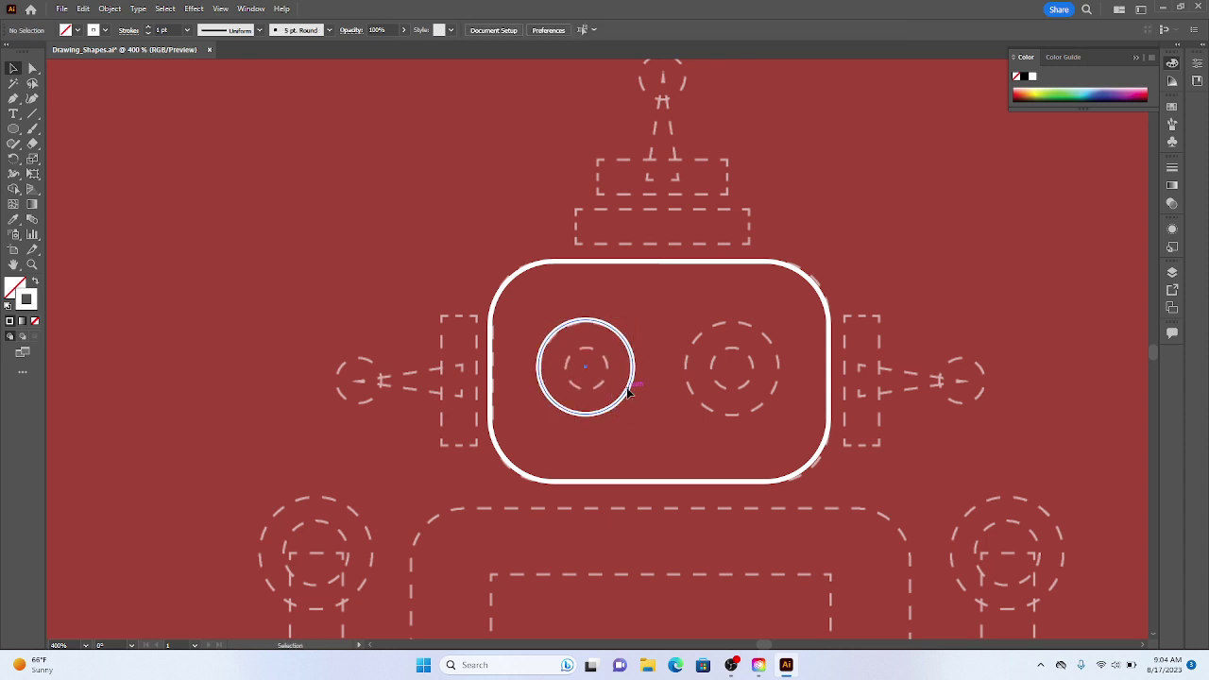
- Scale a copy of the eye circle down to a 0.126 in pupil centred in the left eye
left_click(630, 392)
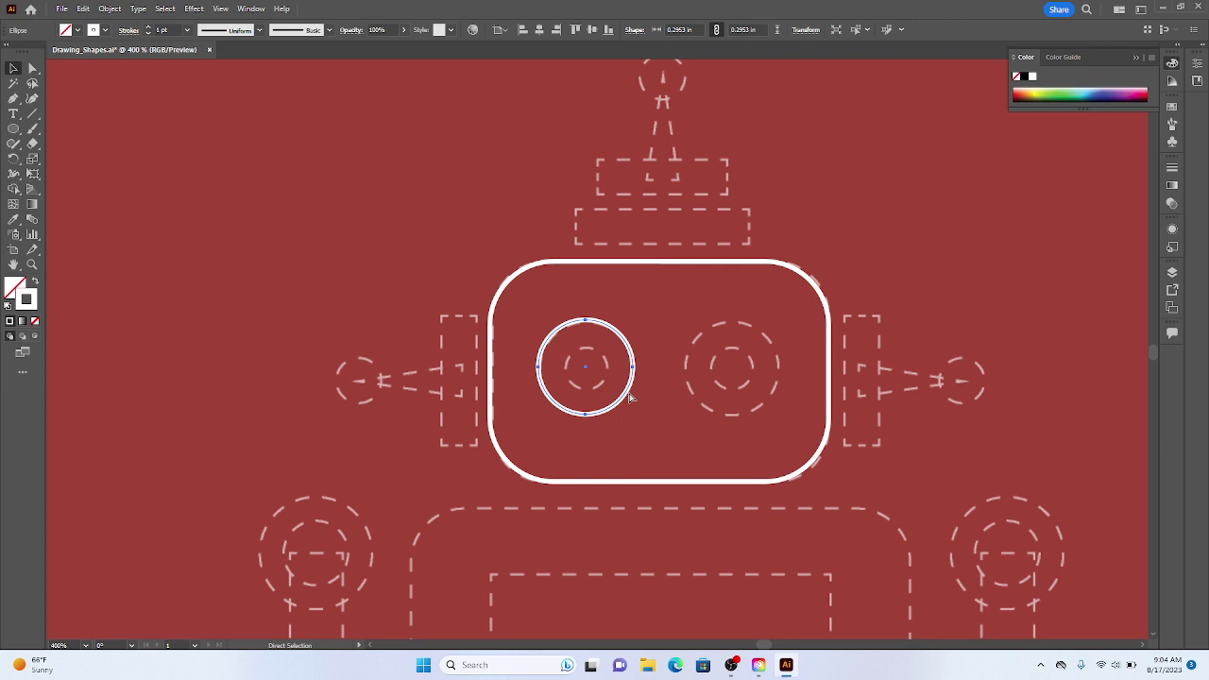
key("a")
key("v")
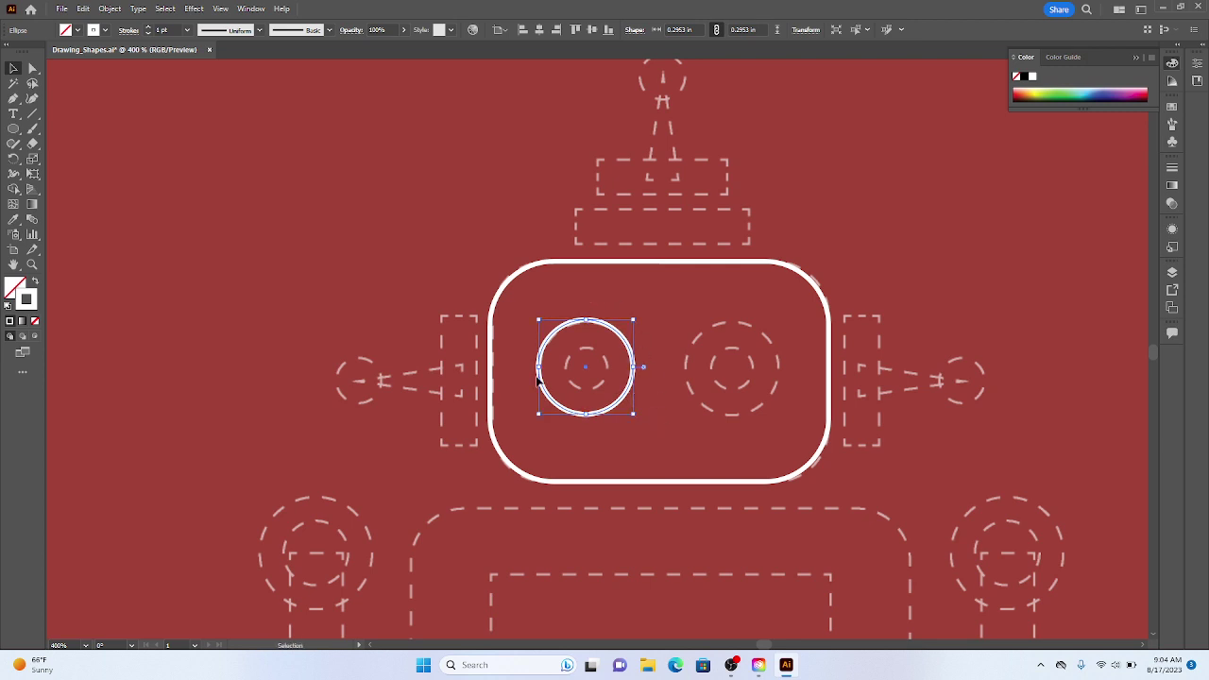
left_click_drag(636, 414, 607, 398)
left_click(659, 426)
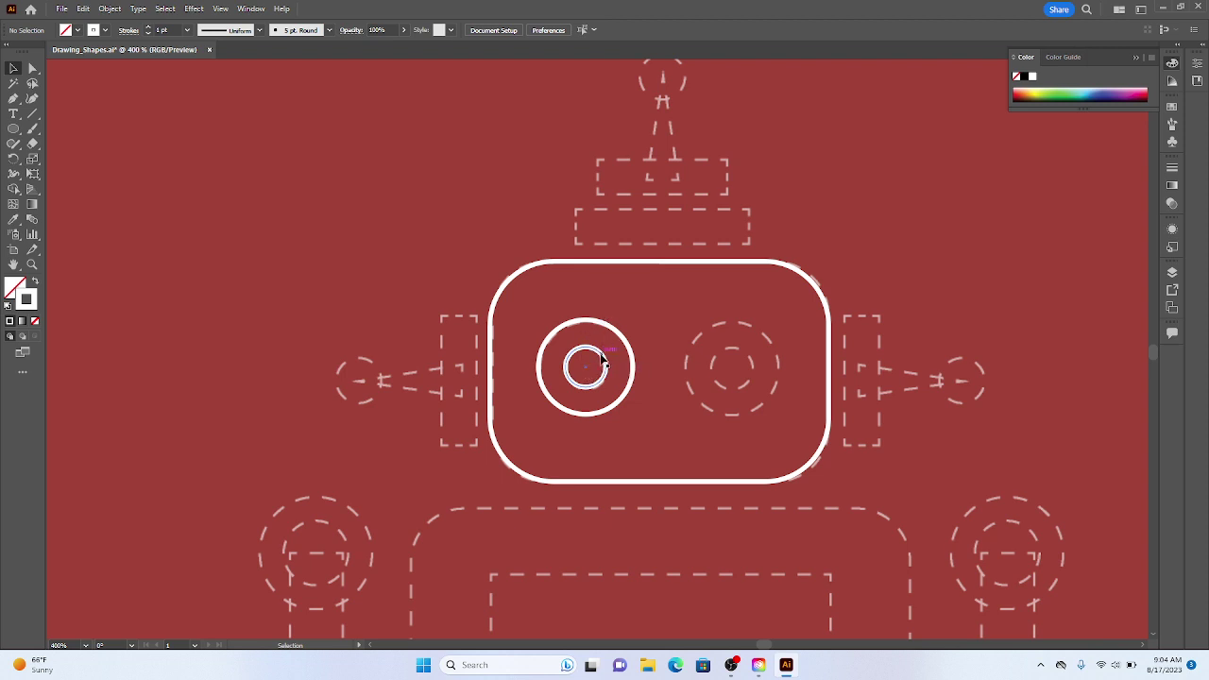
left_click(603, 360)
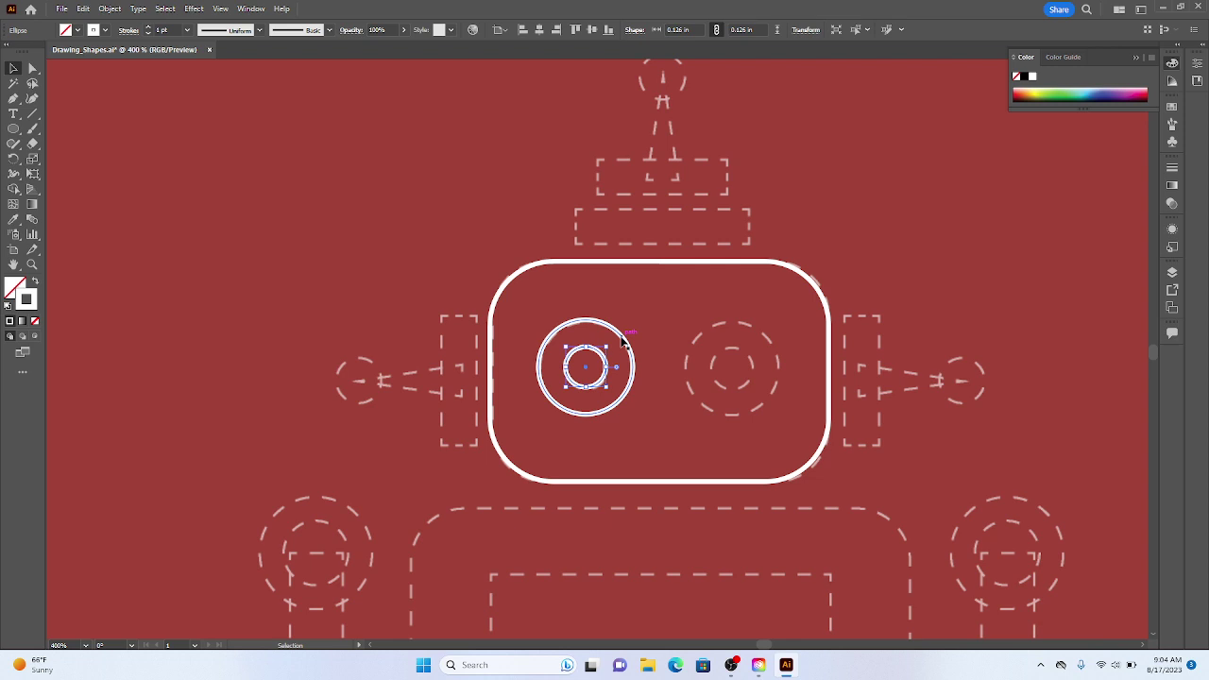
left_click(643, 424)
left_click(556, 329)
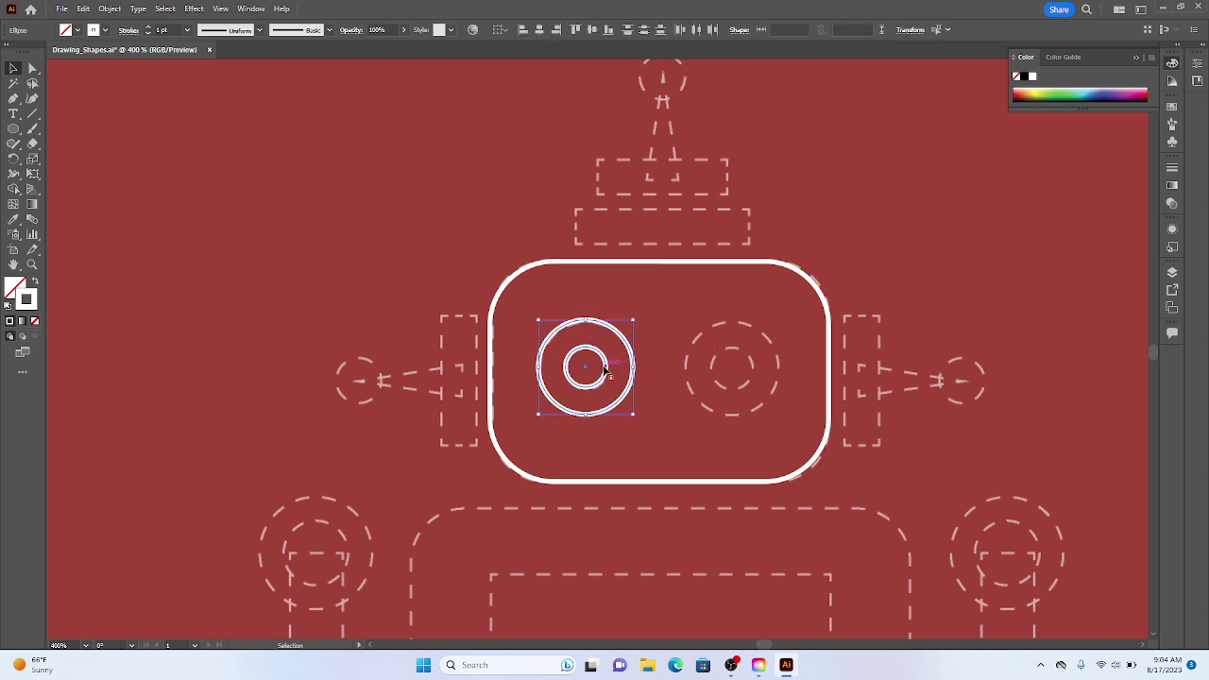
left_click(641, 413)
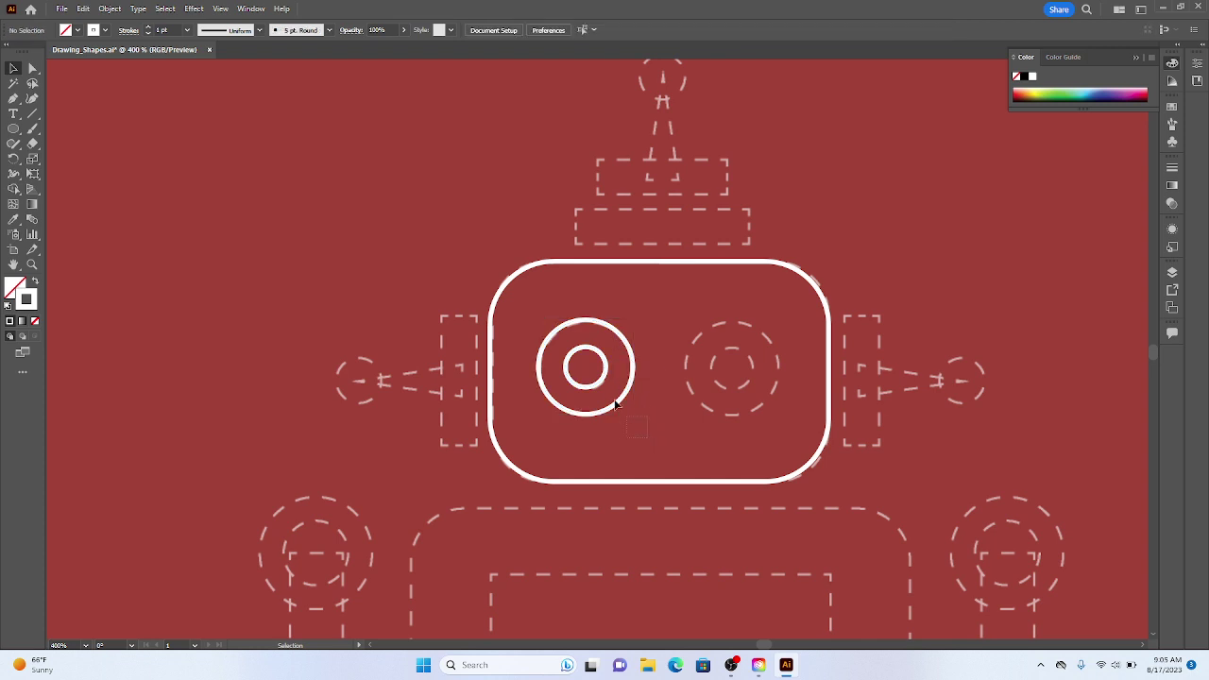
- Alt-drag the left eye's ring and pupil rightward onto the right-eye guide
left_click(616, 404)
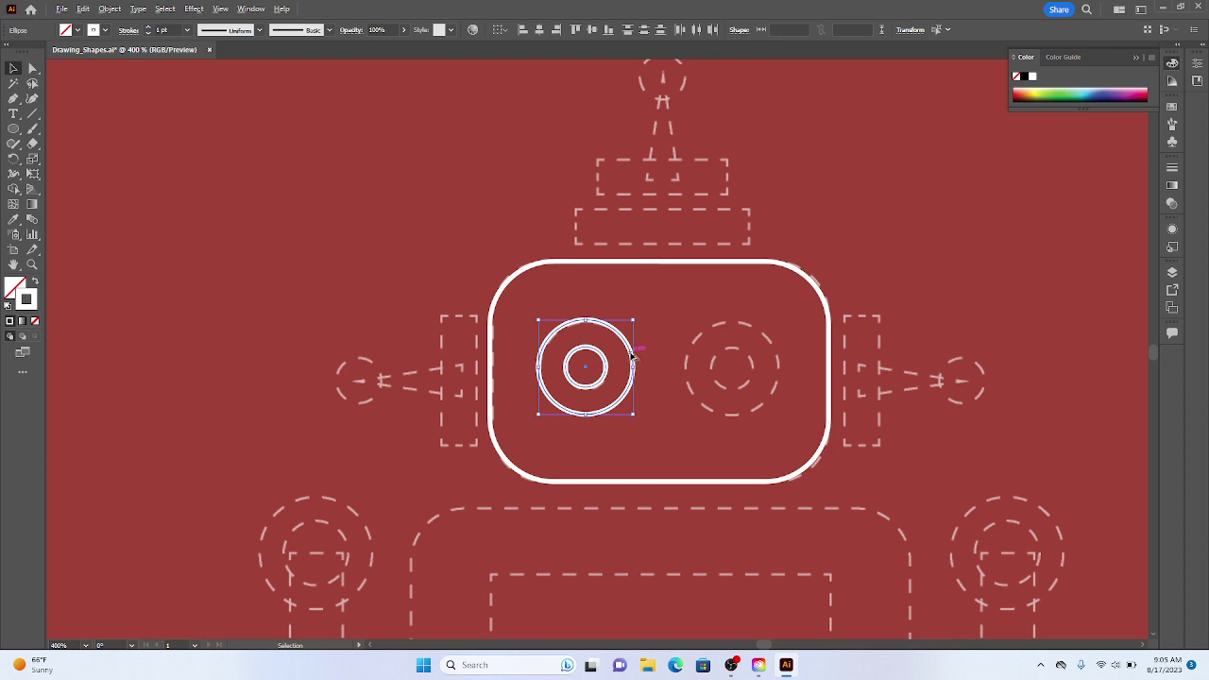
left_click_drag(632, 354, 780, 357)
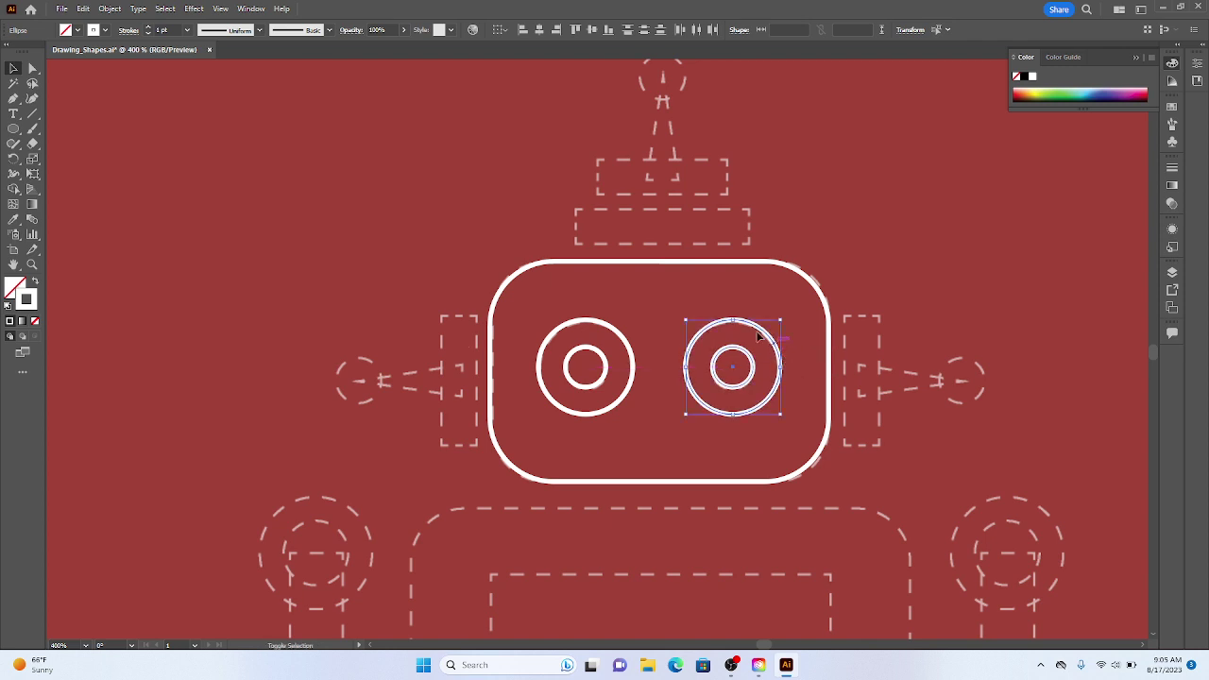
left_click(684, 456)
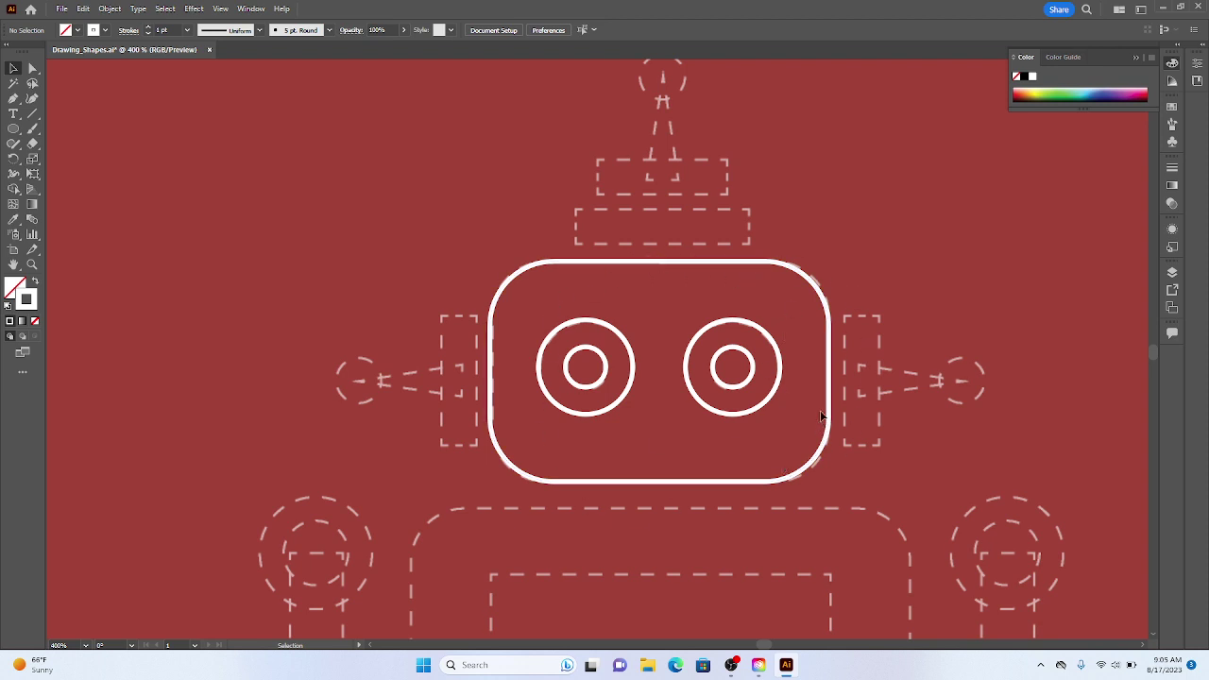
- Swap the head rectangle's white outline to a solid white fill with no stroke
left_click(783, 269)
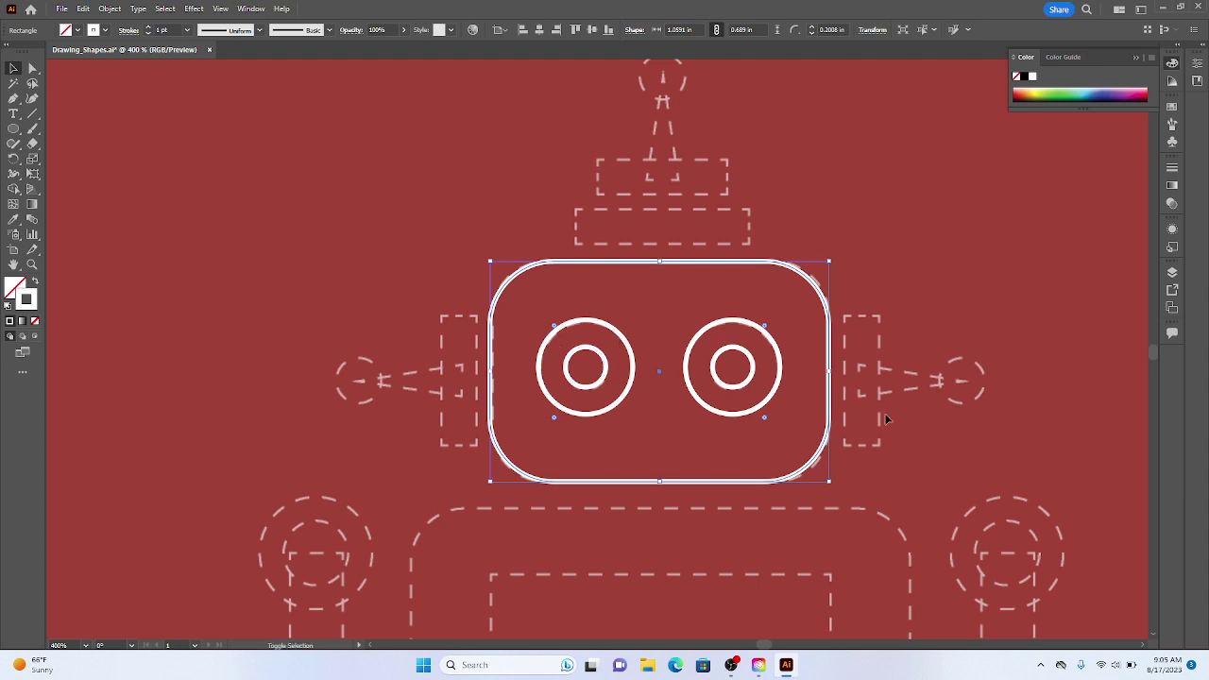
key("shift+x")
left_click(894, 271)
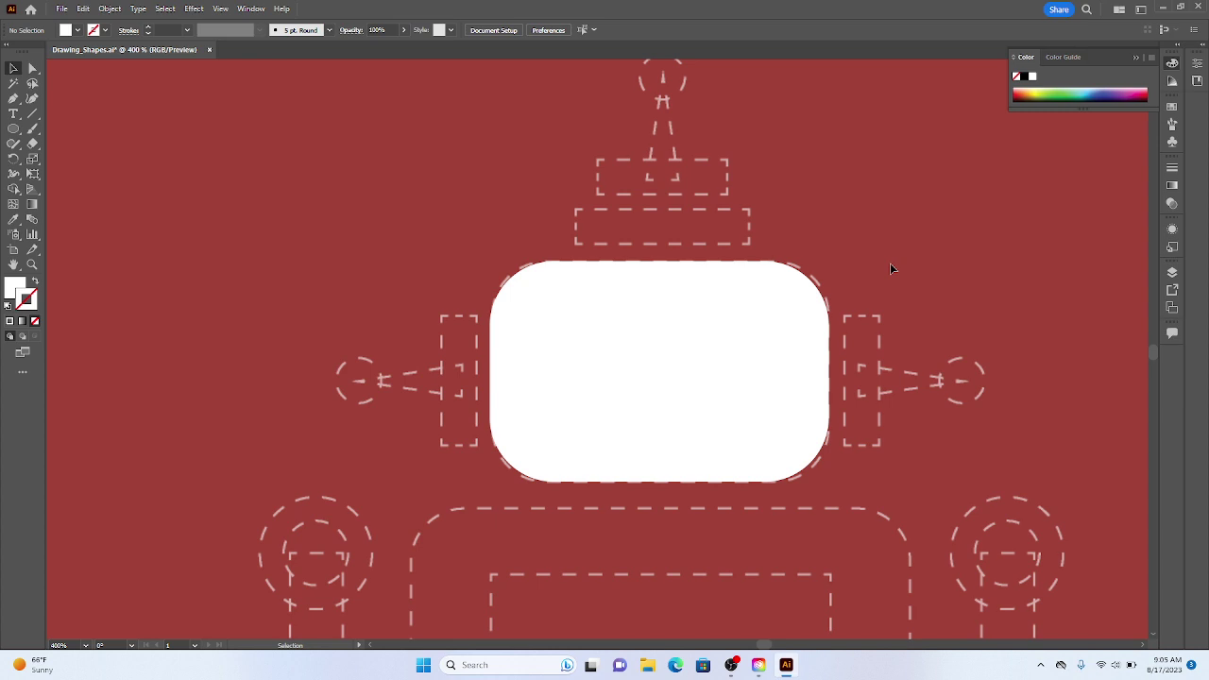
- Adjust the head's corner radius to about 0.17 in and check the hidden eyes in Outline view
left_click(818, 335)
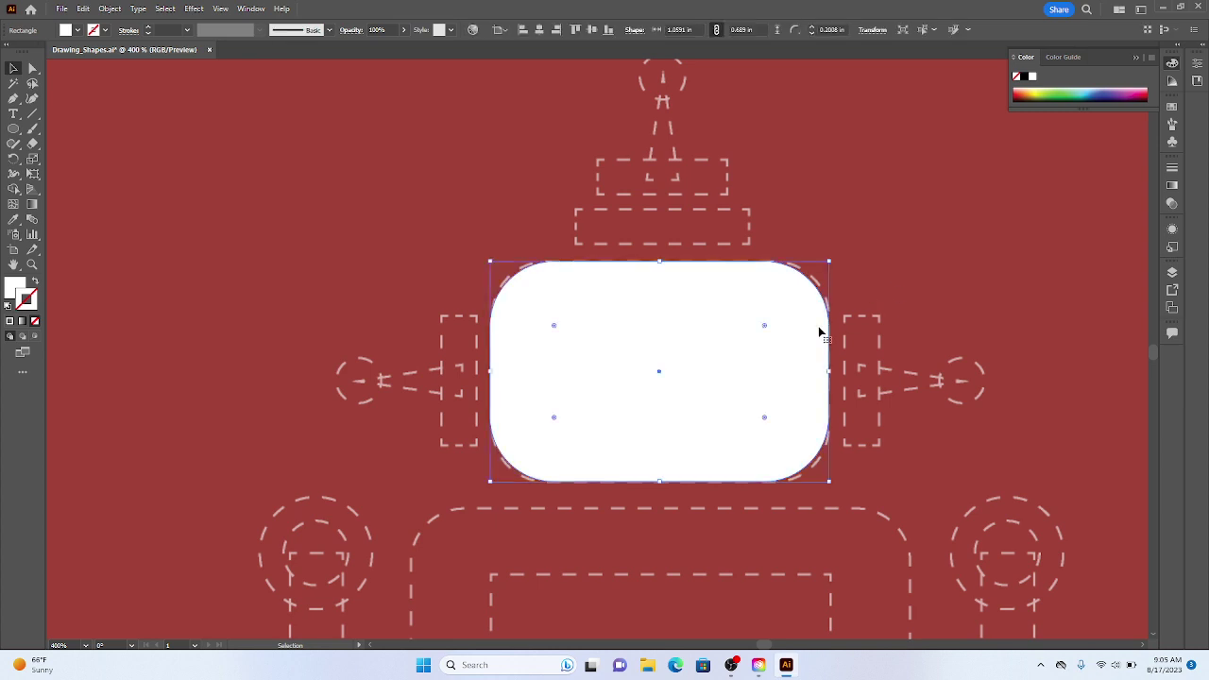
left_click_drag(766, 330, 784, 321)
left_click(878, 265)
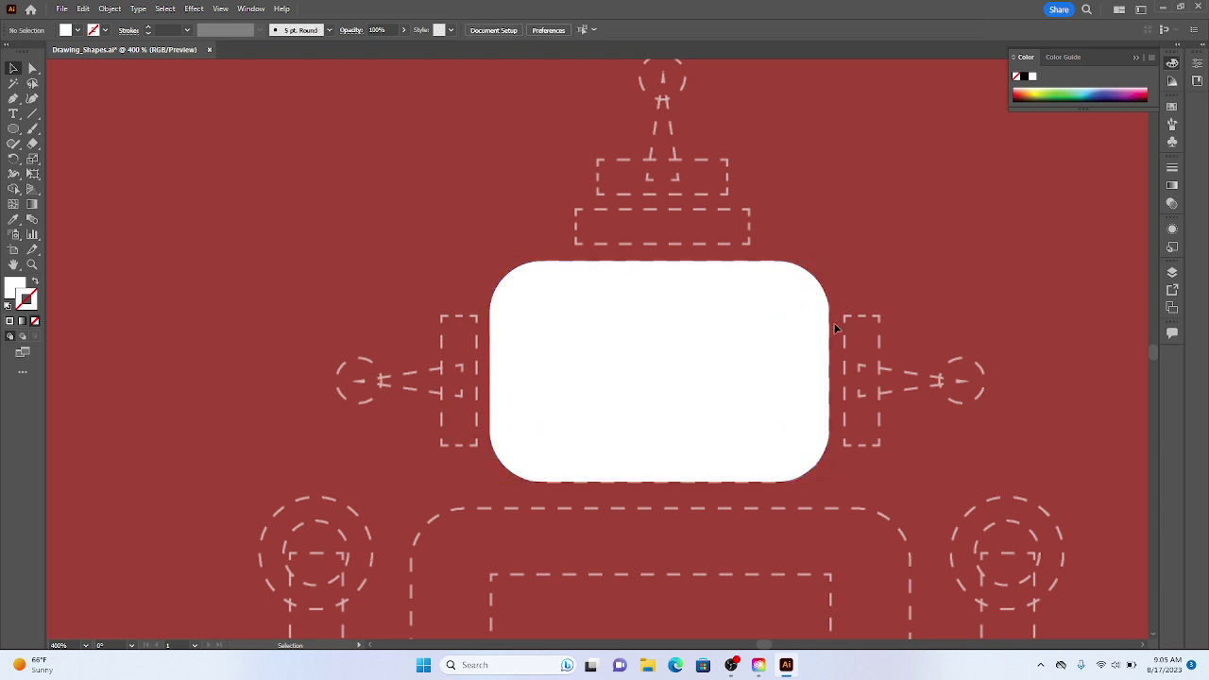
key("ctrl+y")
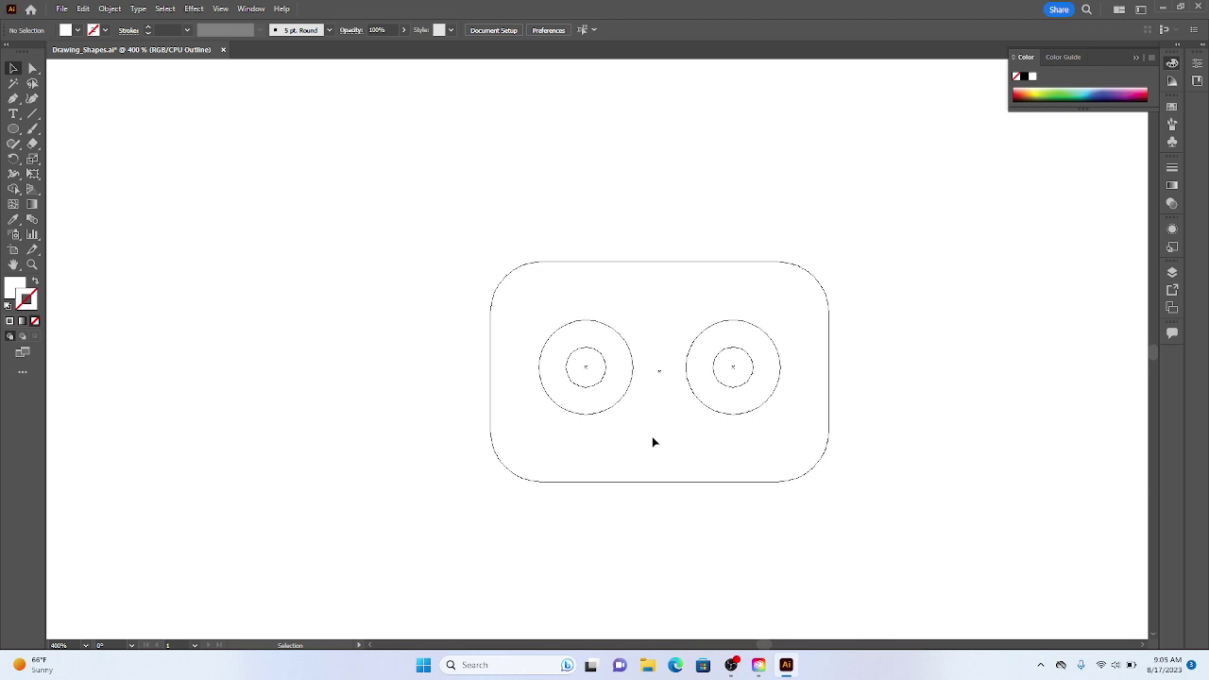
key("ctrl+y")
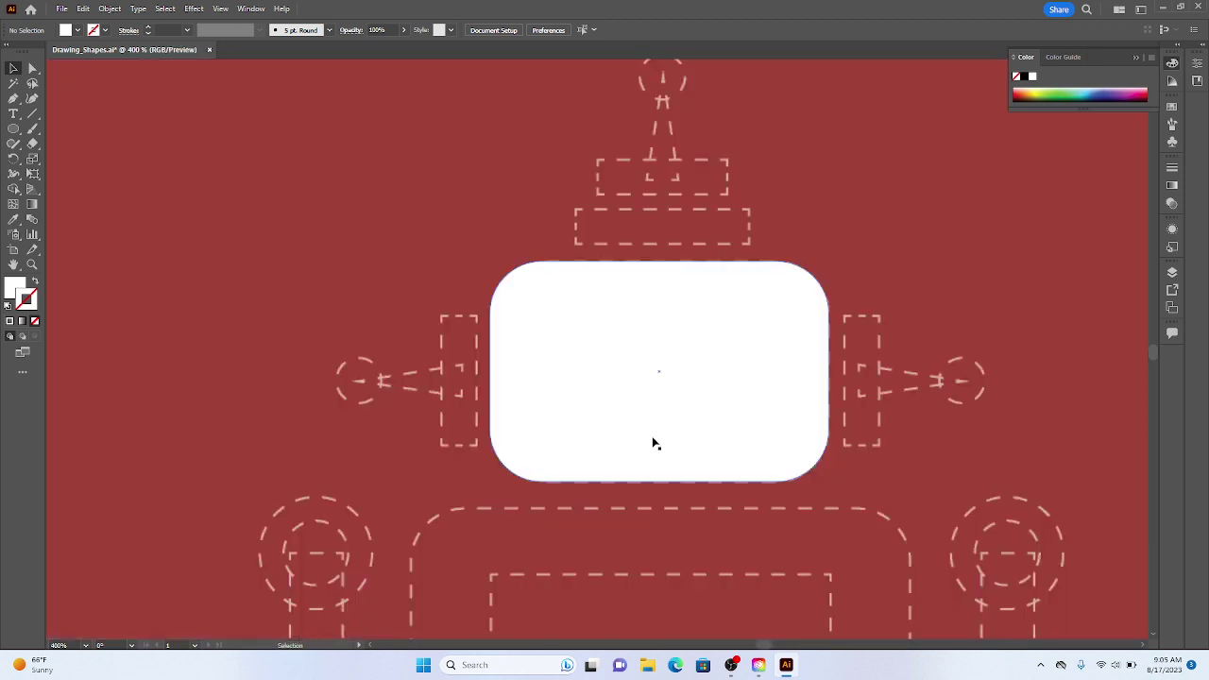
- Fill both outer eye circles with the red sampled from the background
left_click(591, 321)
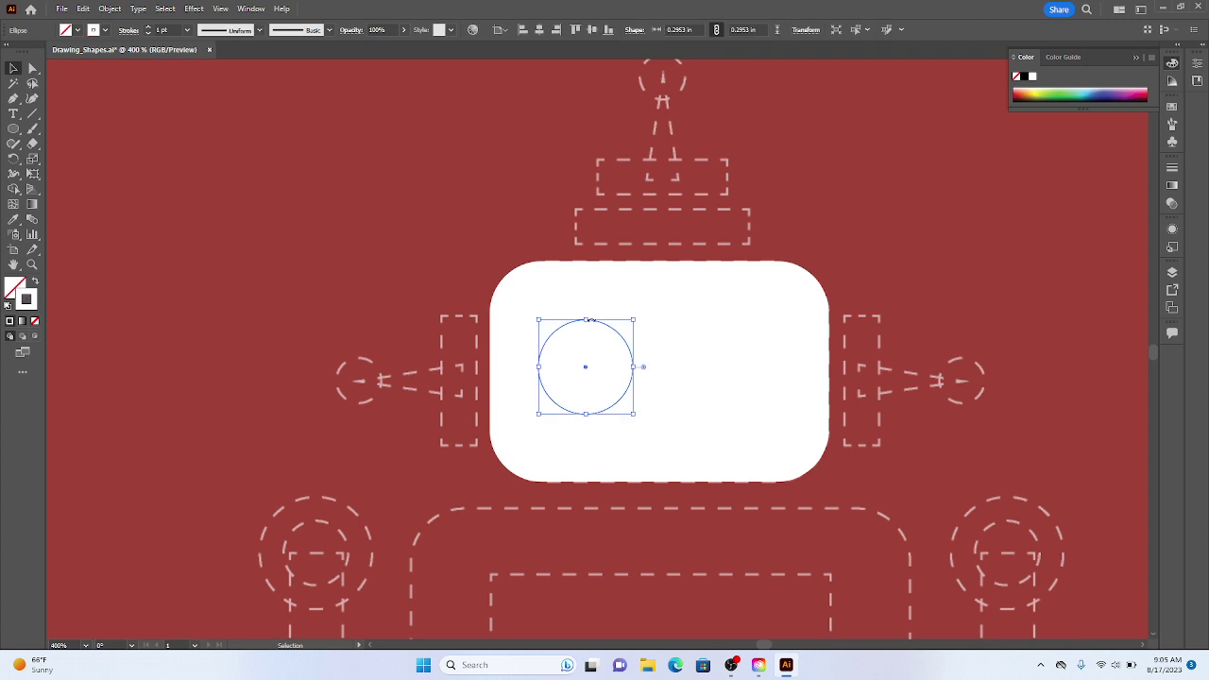
left_click_drag(591, 320, 718, 330)
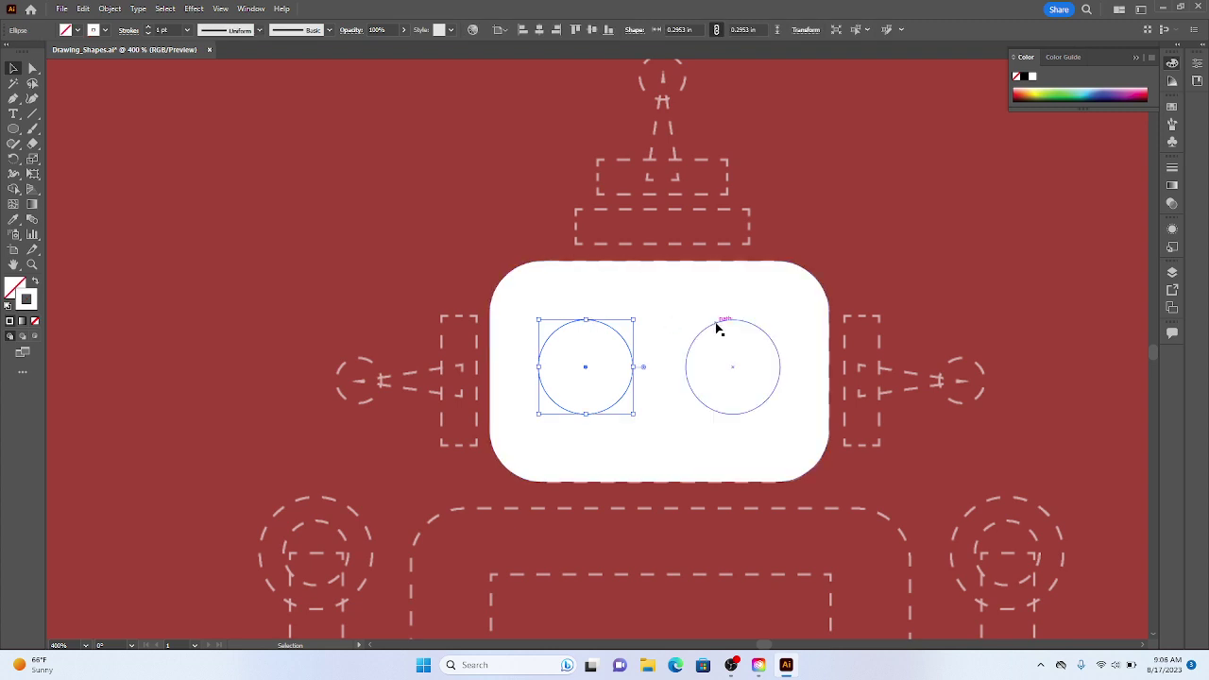
left_click(717, 324, "shift")
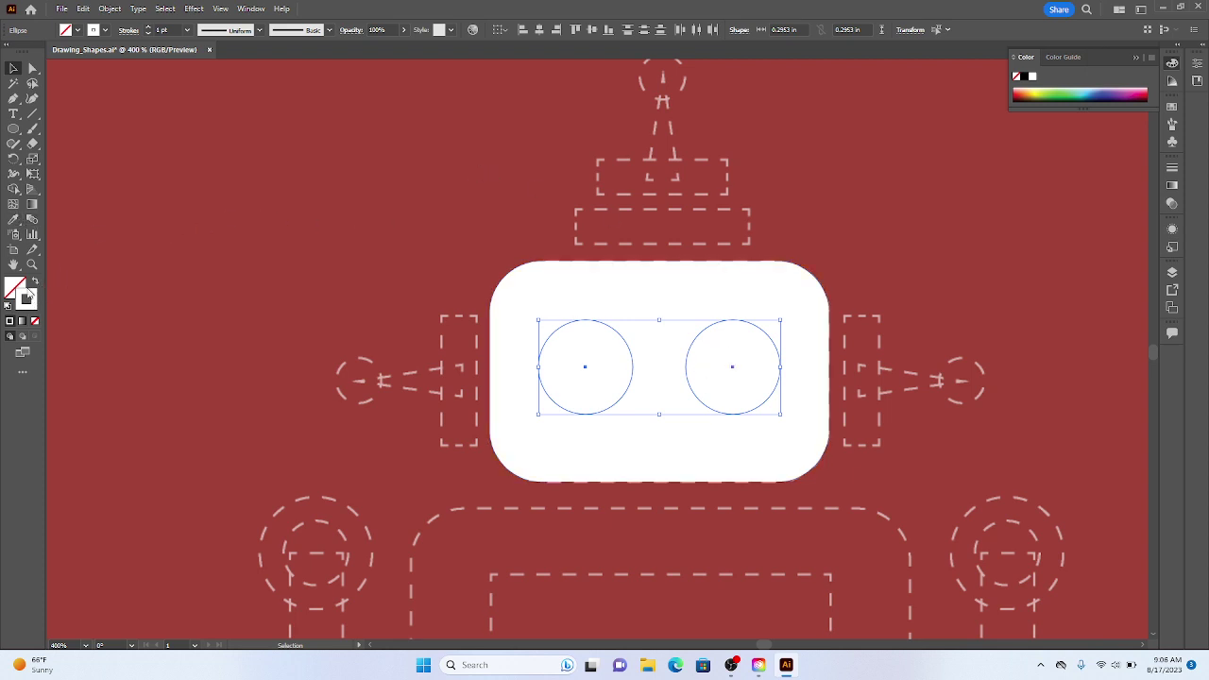
left_click(37, 281)
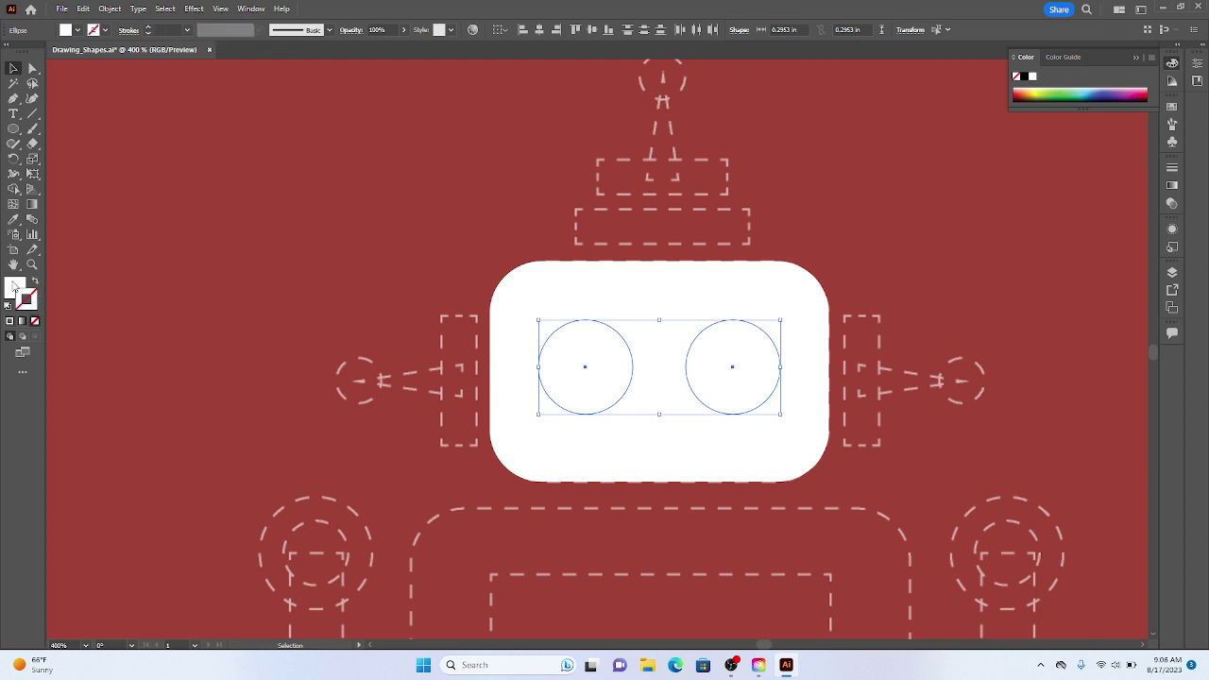
left_click(15, 288)
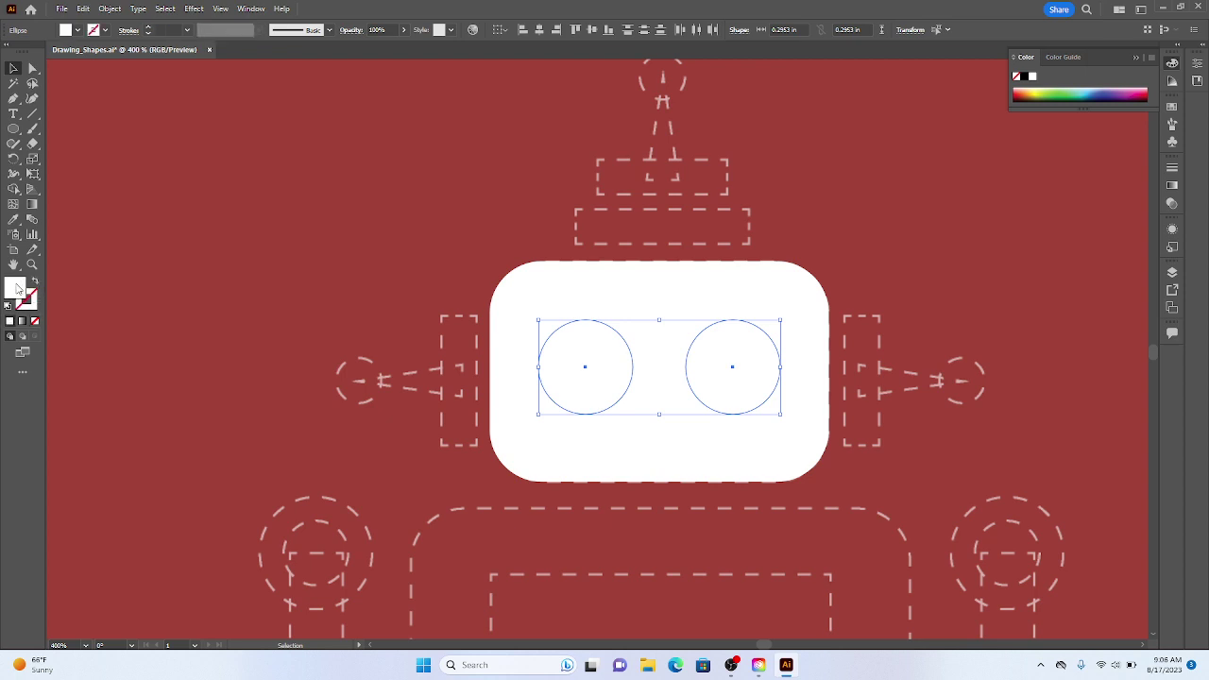
left_click(14, 221)
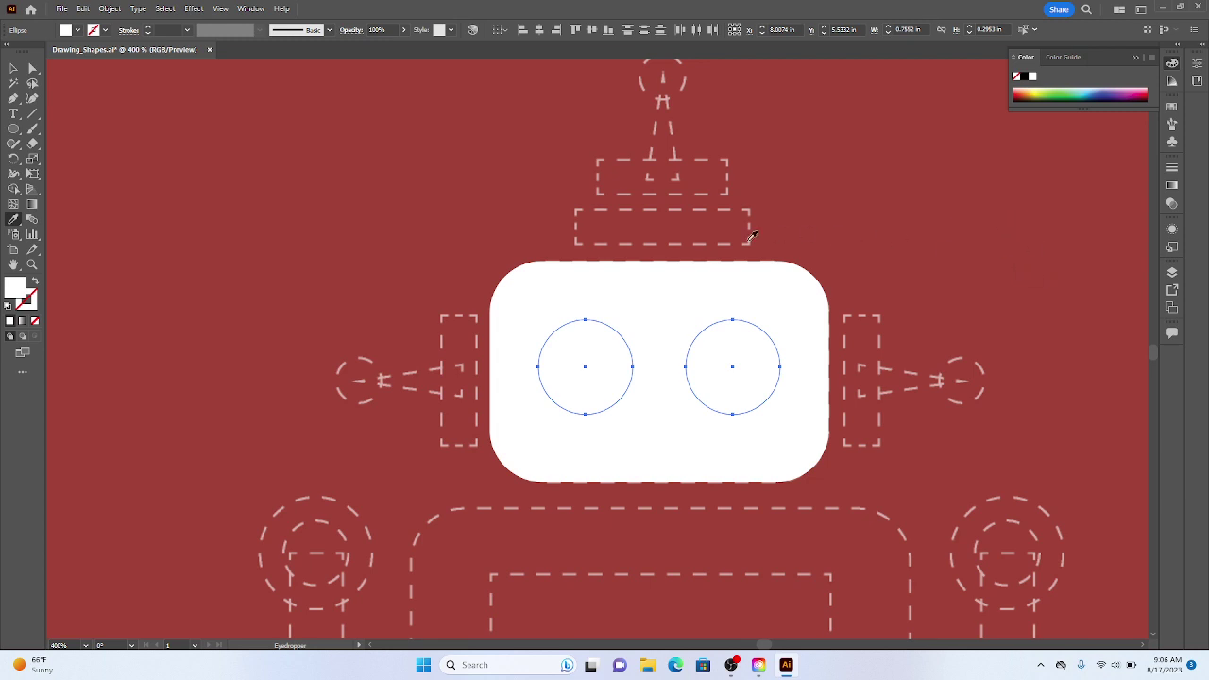
left_click(402, 215)
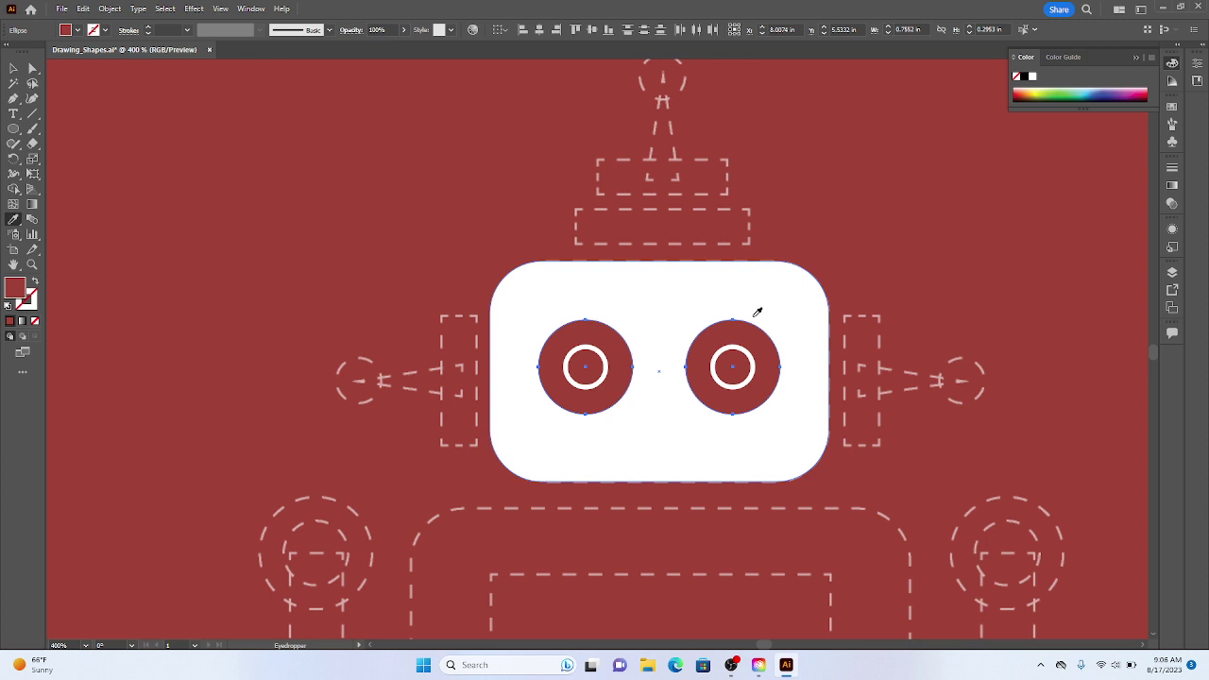
- Give both inner eye circles a solid white fill with no stroke
key("v")
left_click(440, 237)
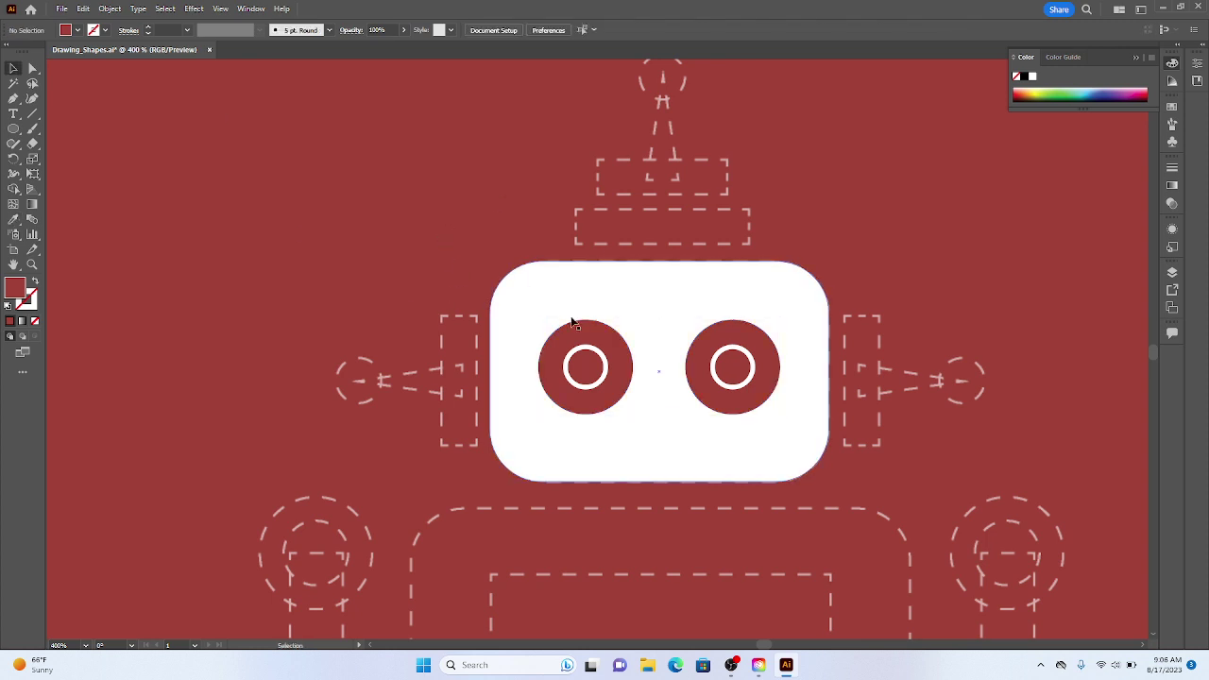
left_click(585, 355)
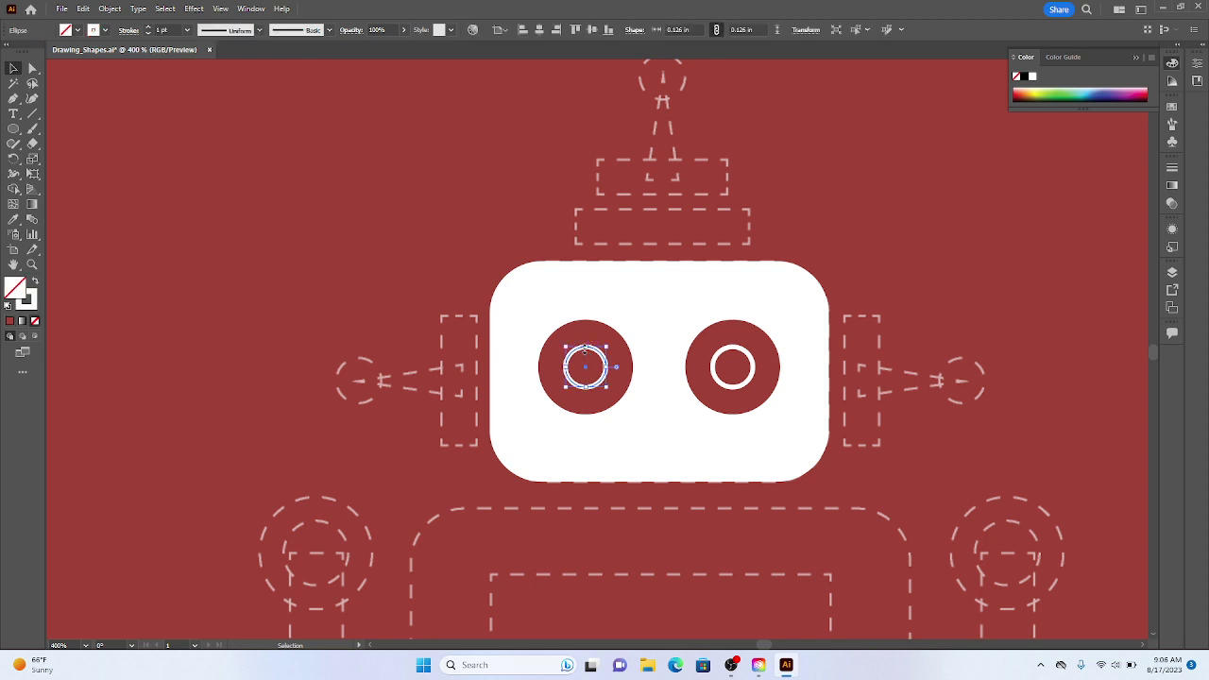
left_click(728, 349, "shift")
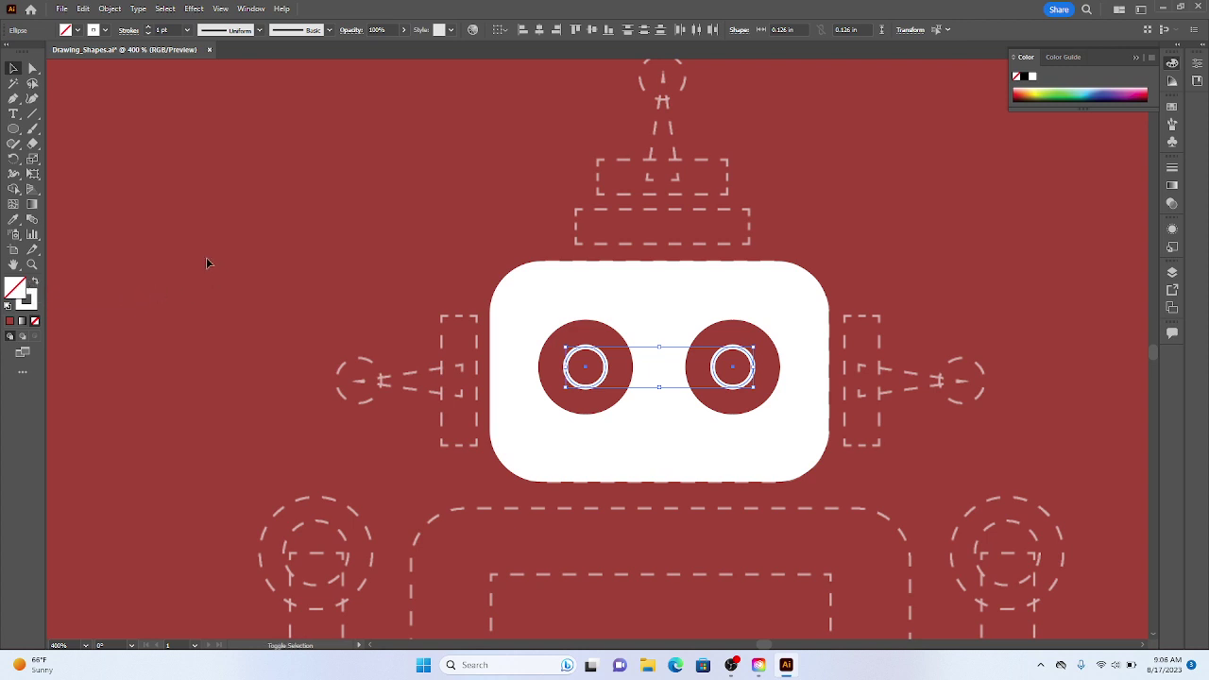
key("shift+x")
left_click(377, 249)
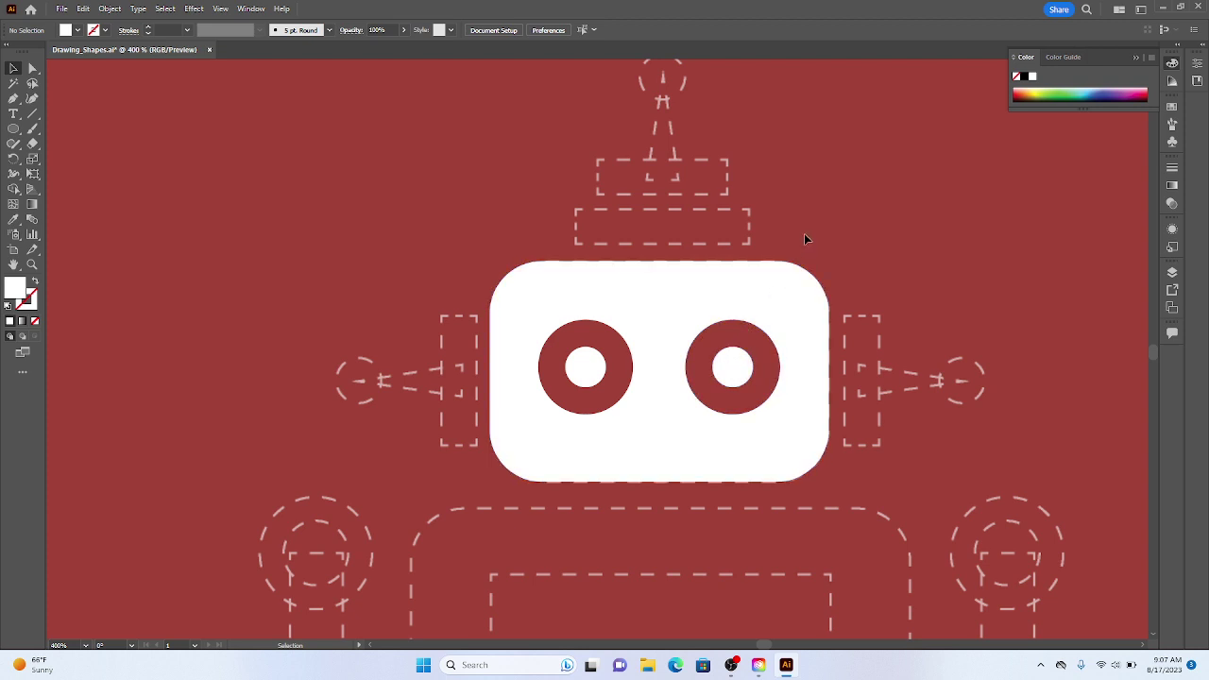
left_click(761, 352)
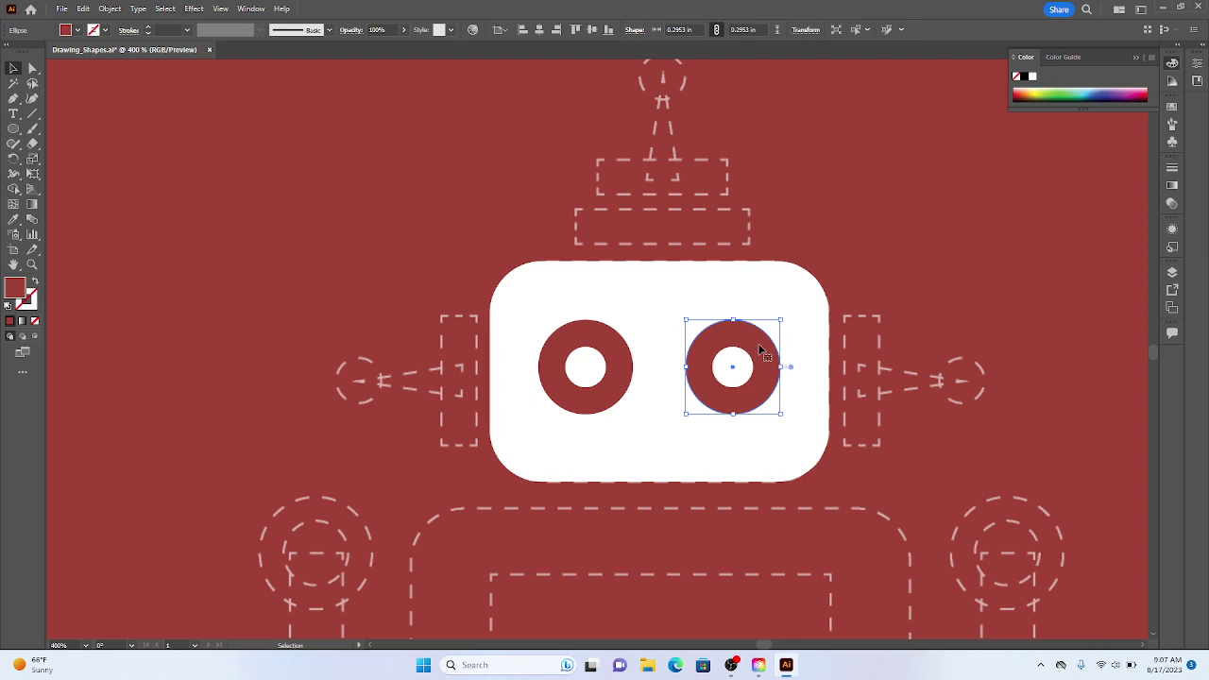
right_click(762, 351)
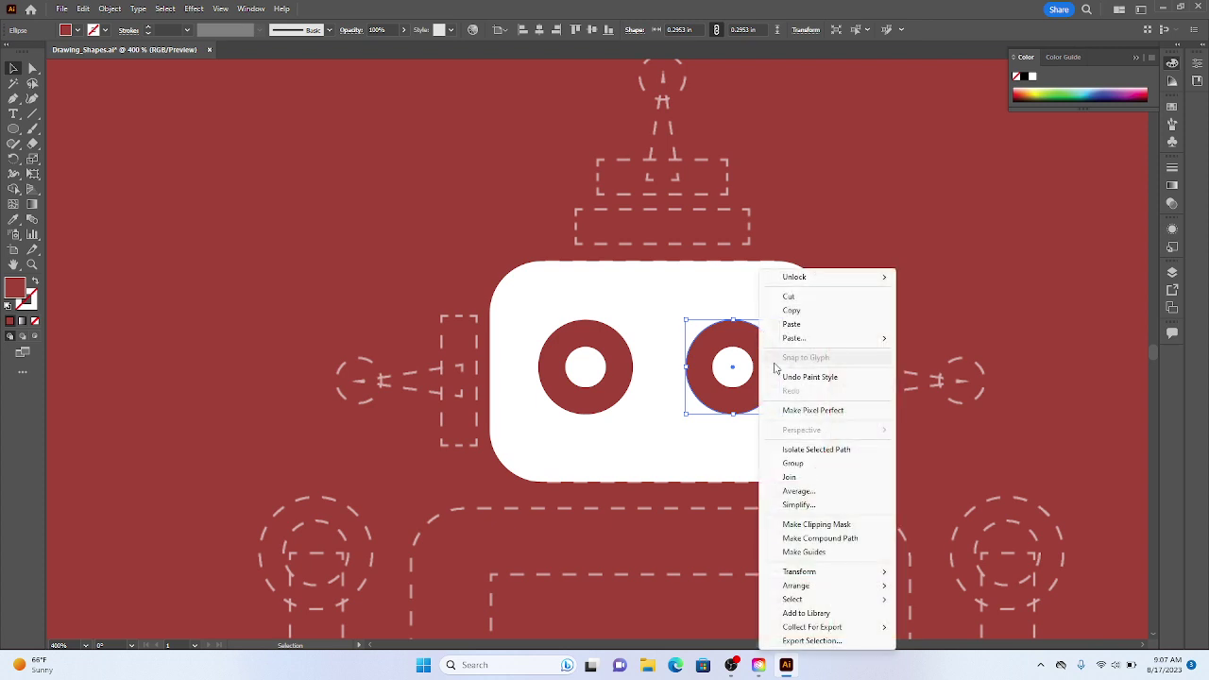
mouse_move(833, 590)
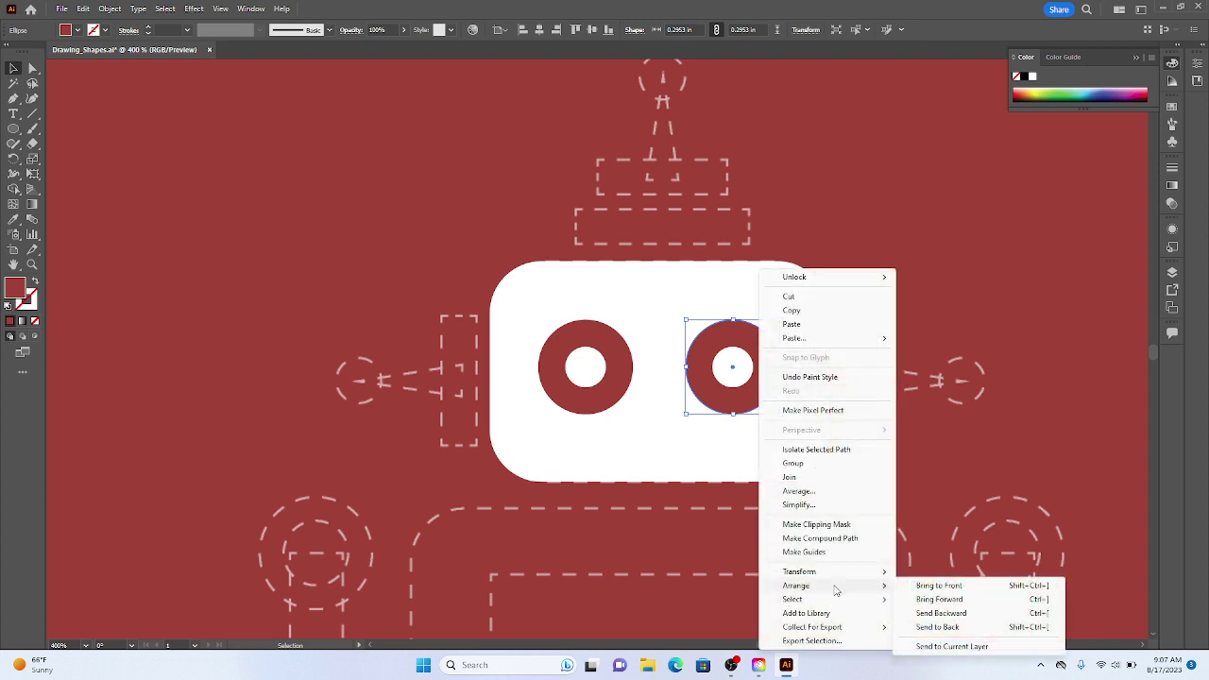
left_click(1051, 631)
left_click(775, 345)
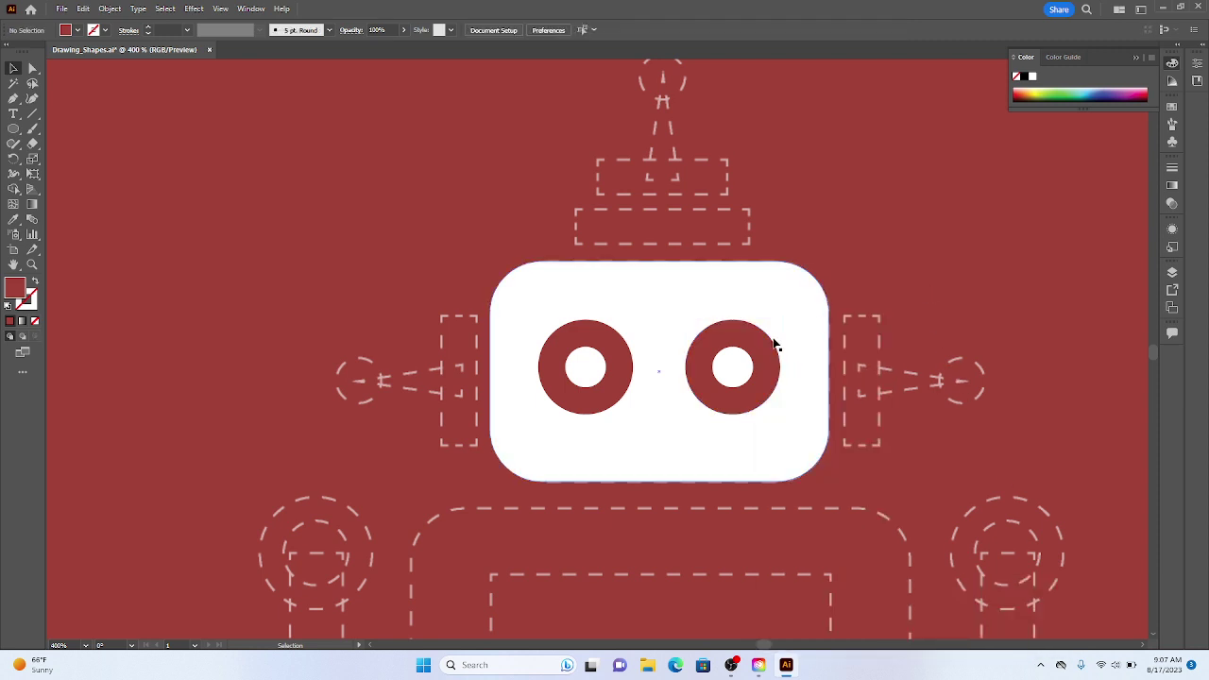
left_click(759, 347)
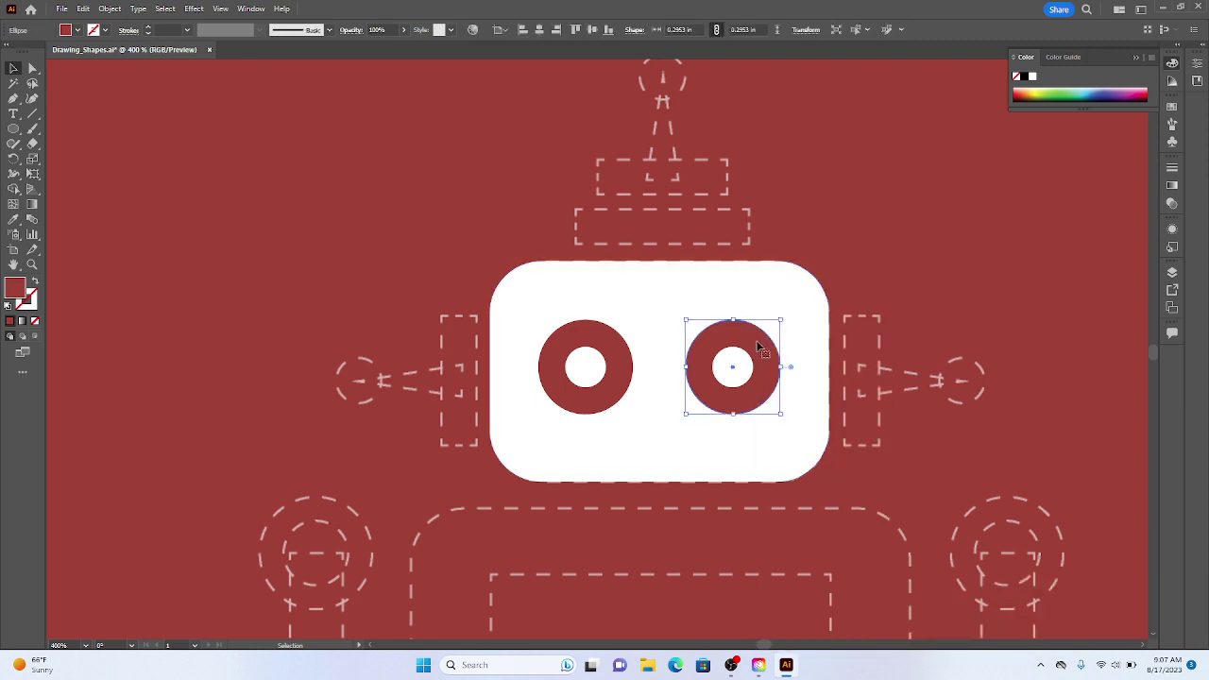
key("ctrl+shift+bracketright")
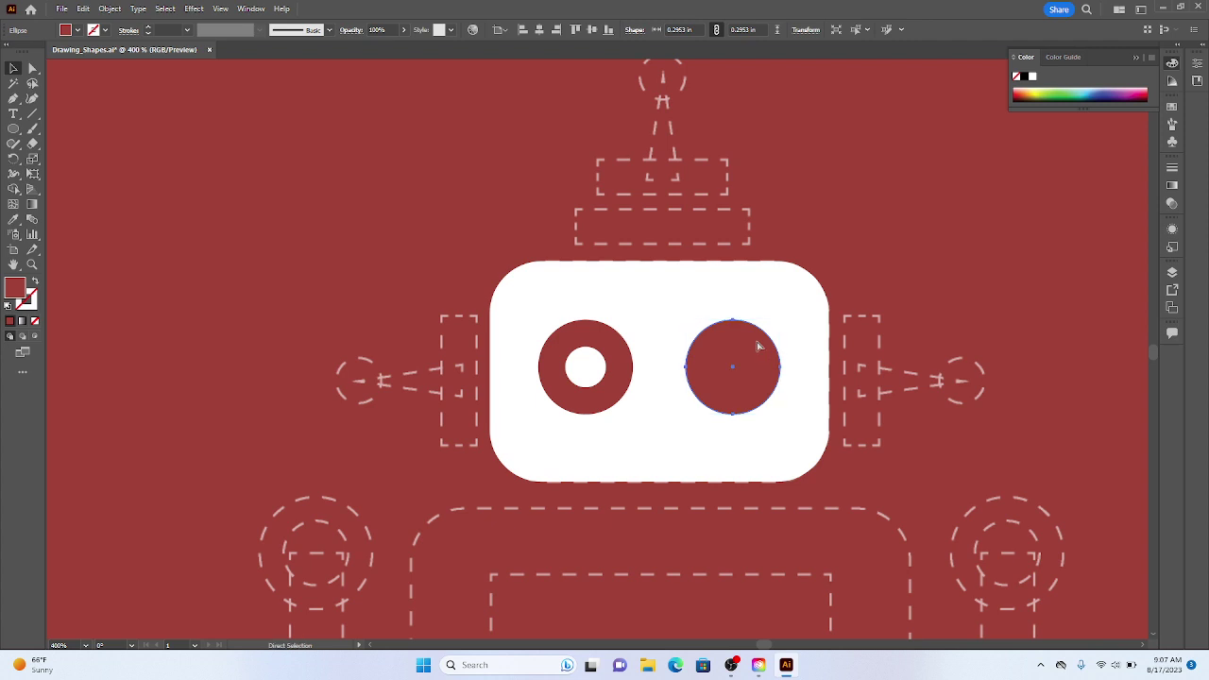
key("a")
key("ctrl+bracketleft")
key("v")
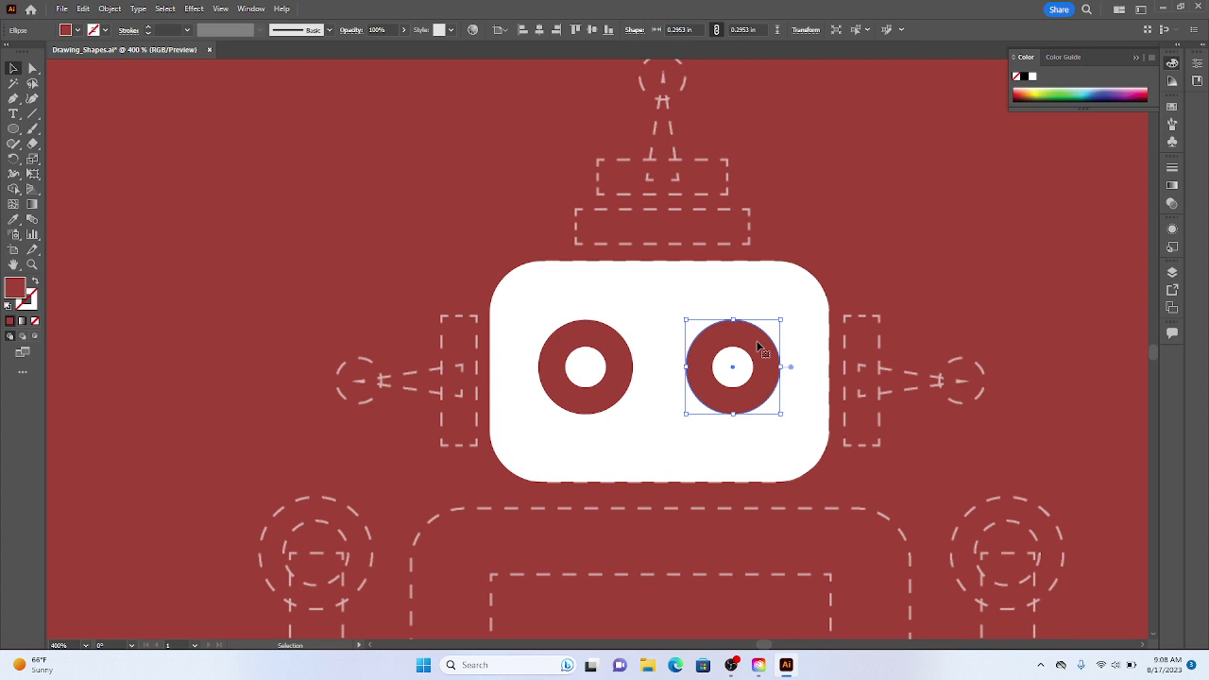
key("a")
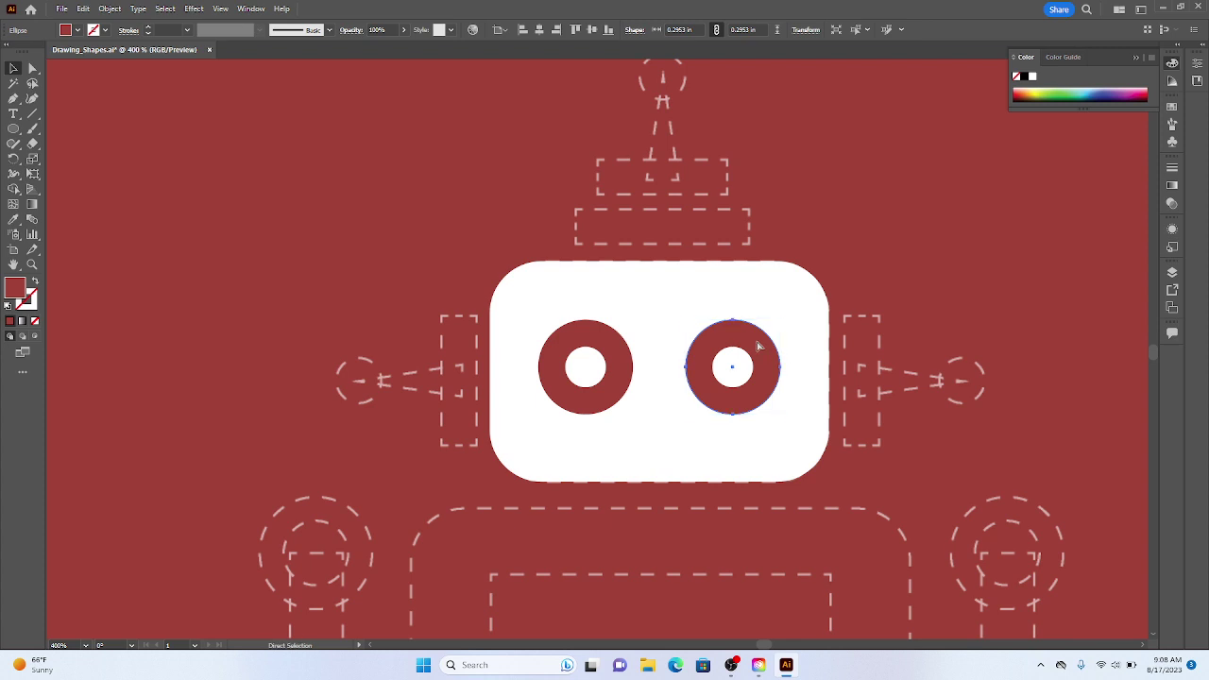
key("v")
key("a")
key("Delete")
key("v")
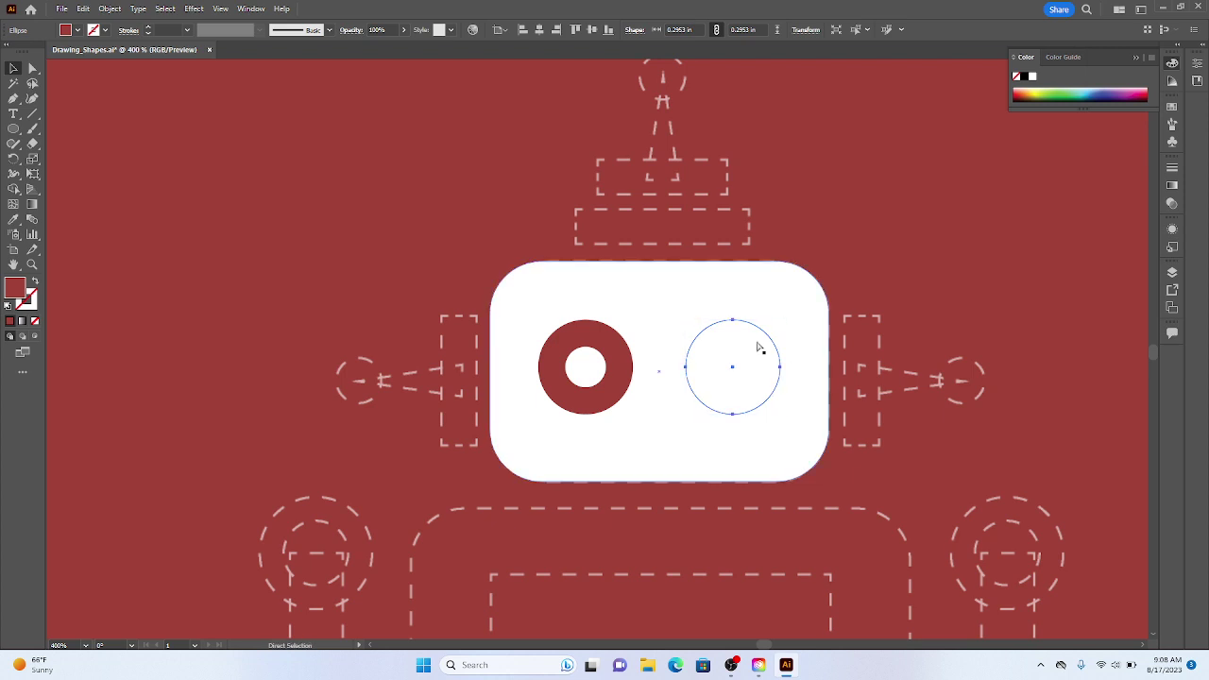
key("ctrl+z")
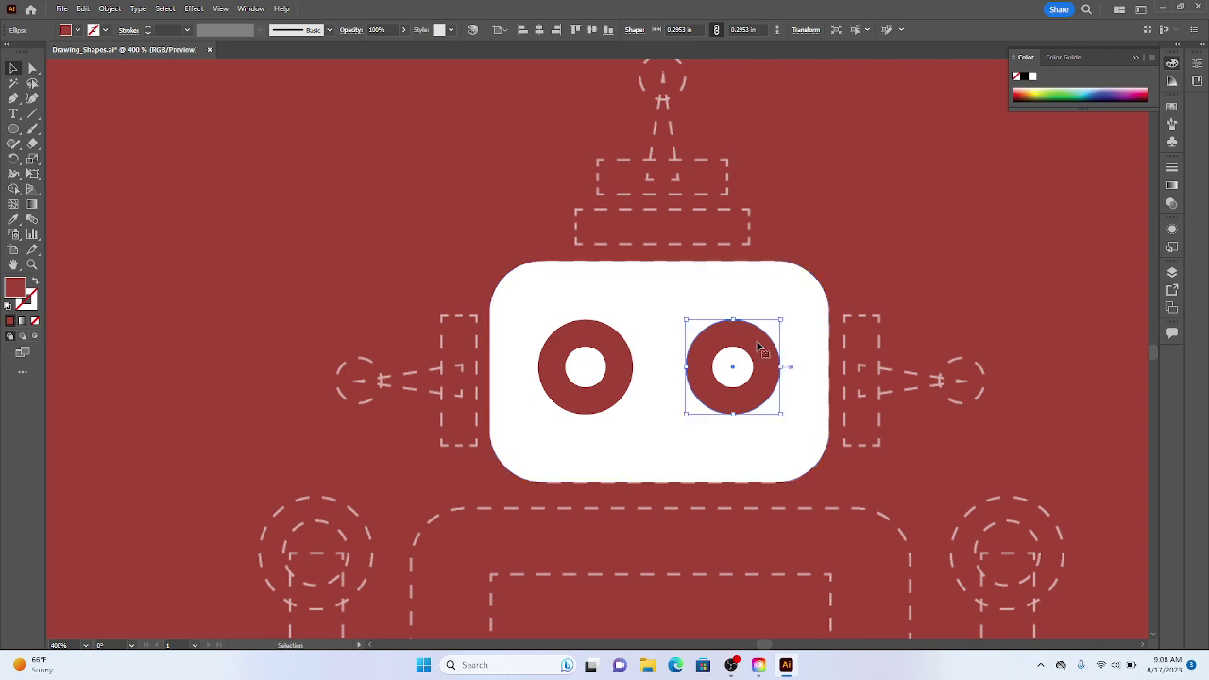
left_click(859, 210)
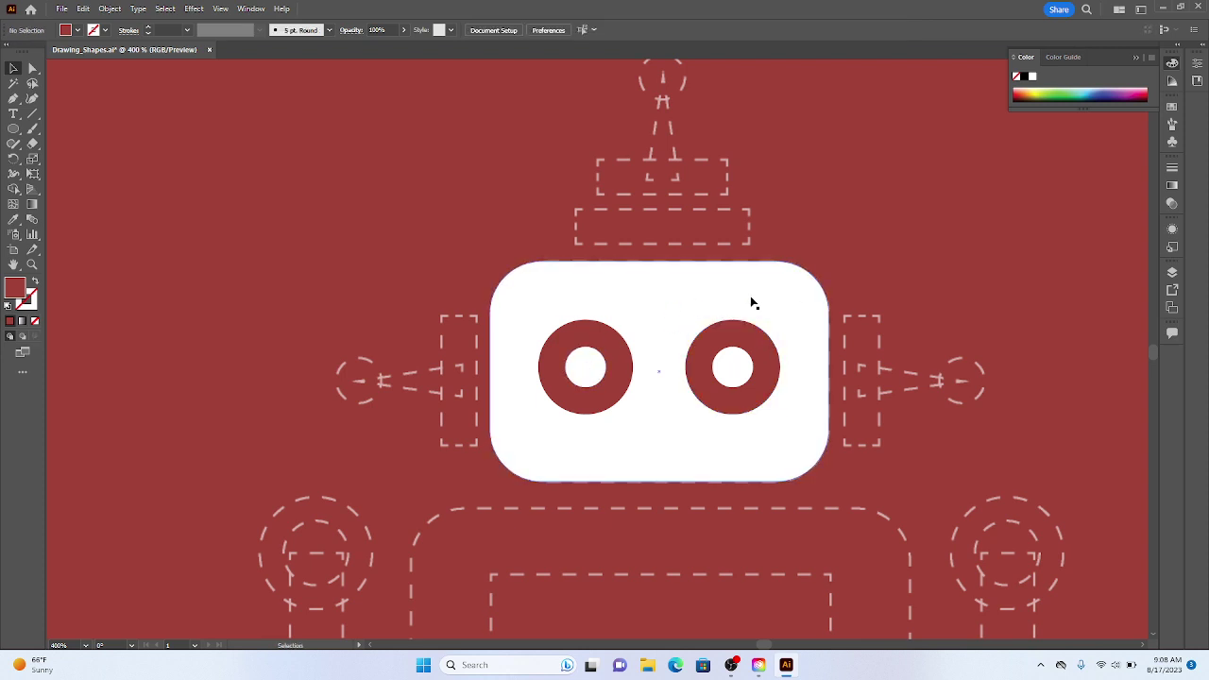